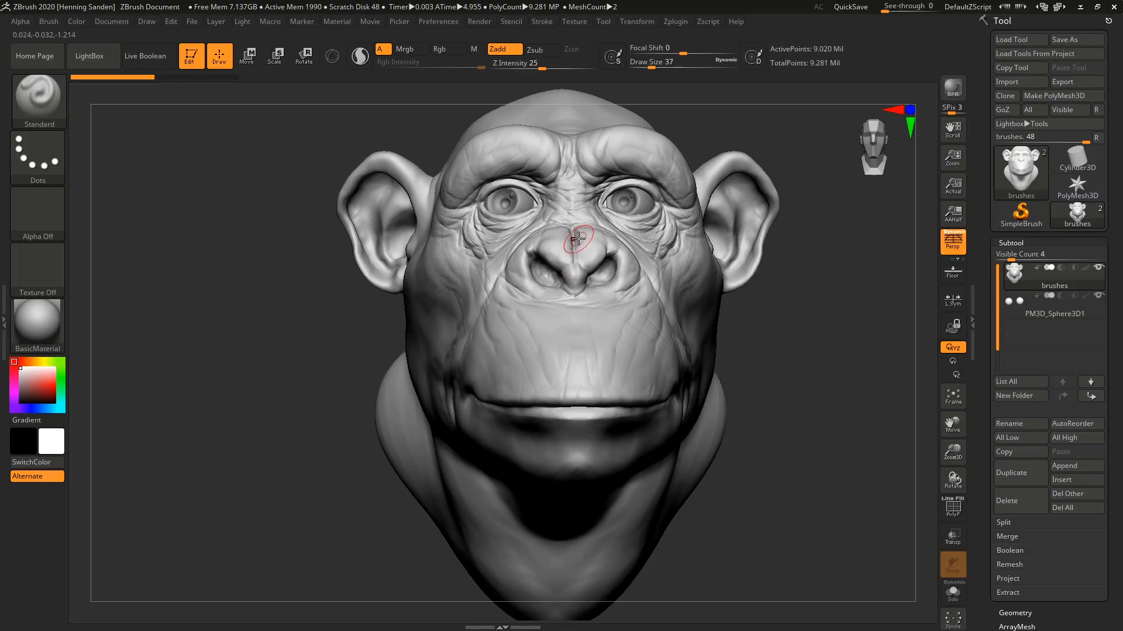
# Look through the available 3D sculpting brushes in the brush library.
pyautogui.press('b')
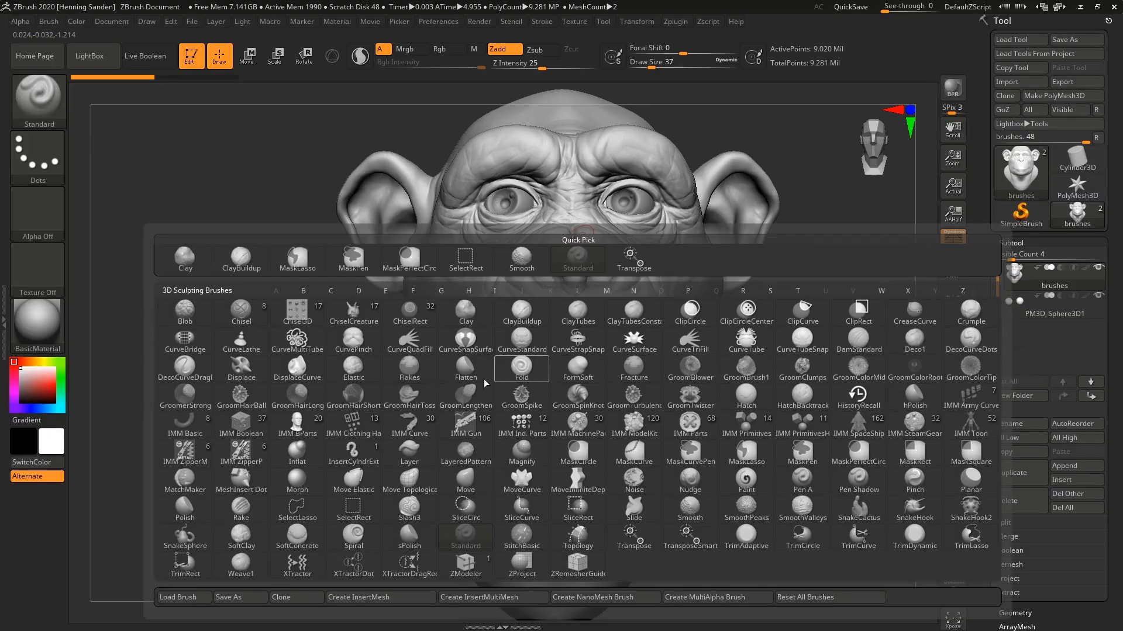
pyautogui.click(47, 101)
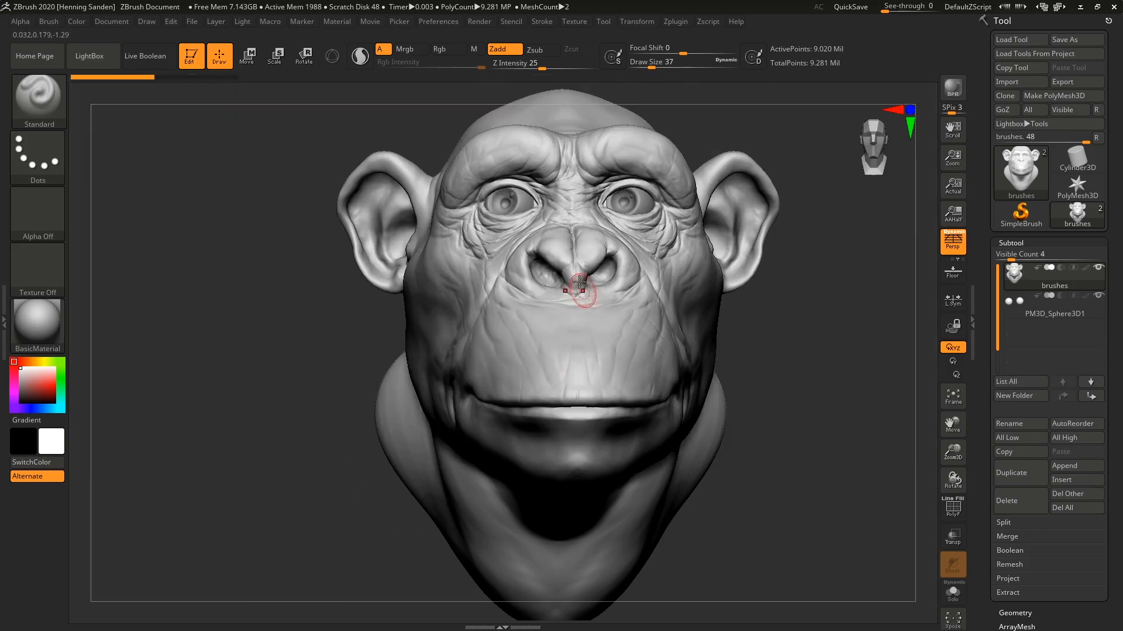
pyautogui.press('b')
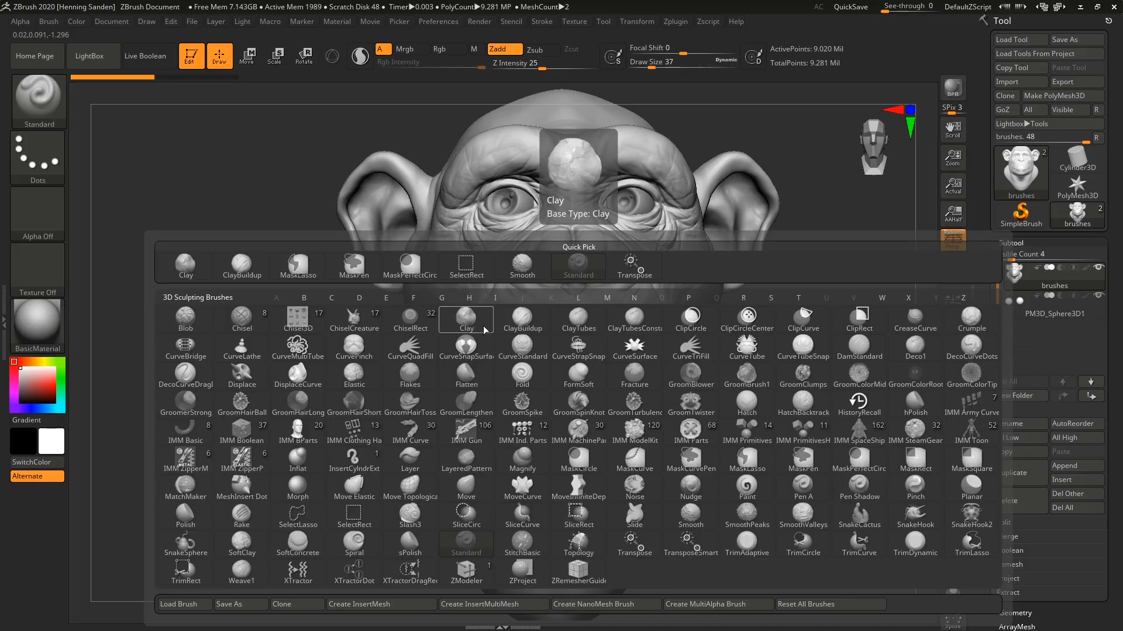
pyautogui.press('c')
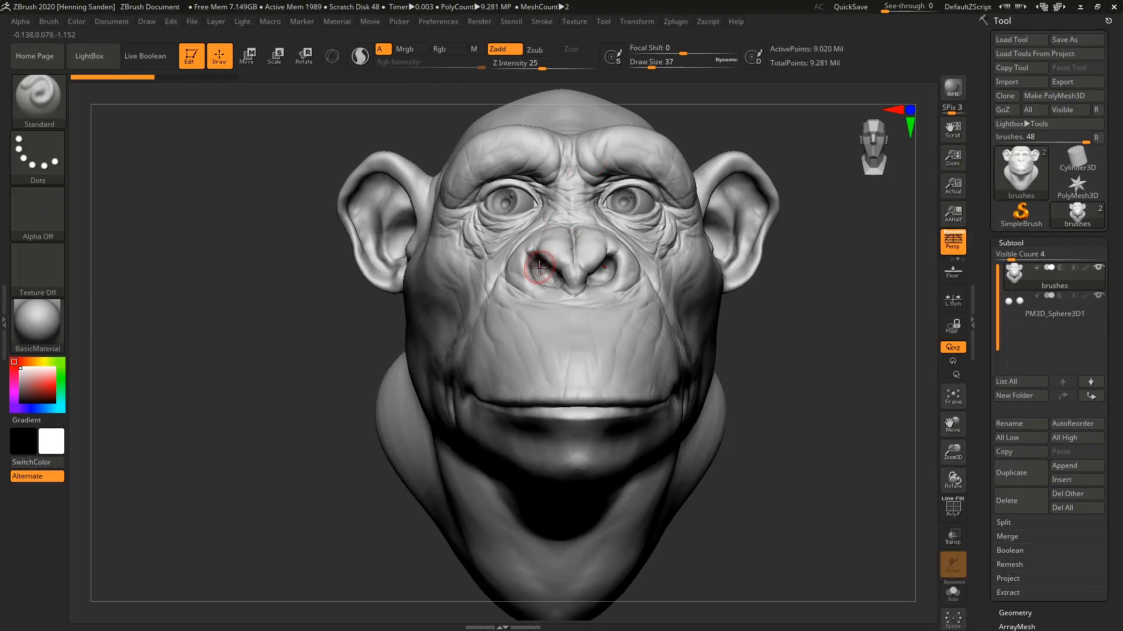
# Switch to the ClayBuildup brush and bring the chimpanzee's nose into view.
pyautogui.press('b')
pyautogui.press('c')
pyautogui.press('b')
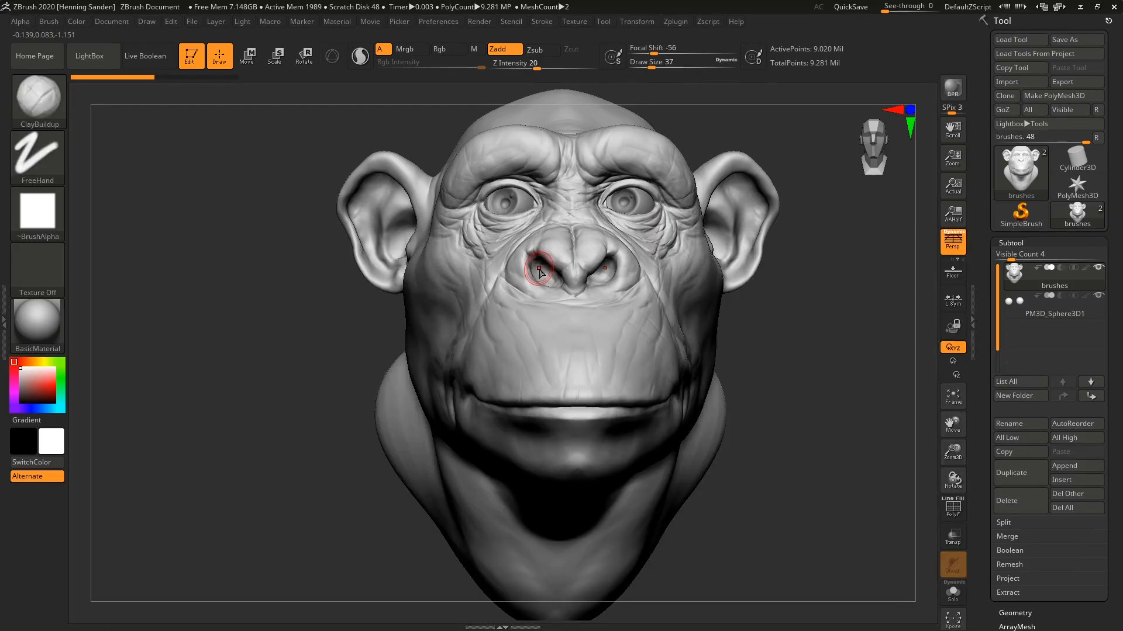
pyautogui.moveTo(538, 269); pyautogui.dragTo(537, 285)
pyautogui.keyDown('ctrl'); pyautogui.moveTo(571, 245); pyautogui.dragTo(569, 316, button='right'); pyautogui.keyUp('ctrl')
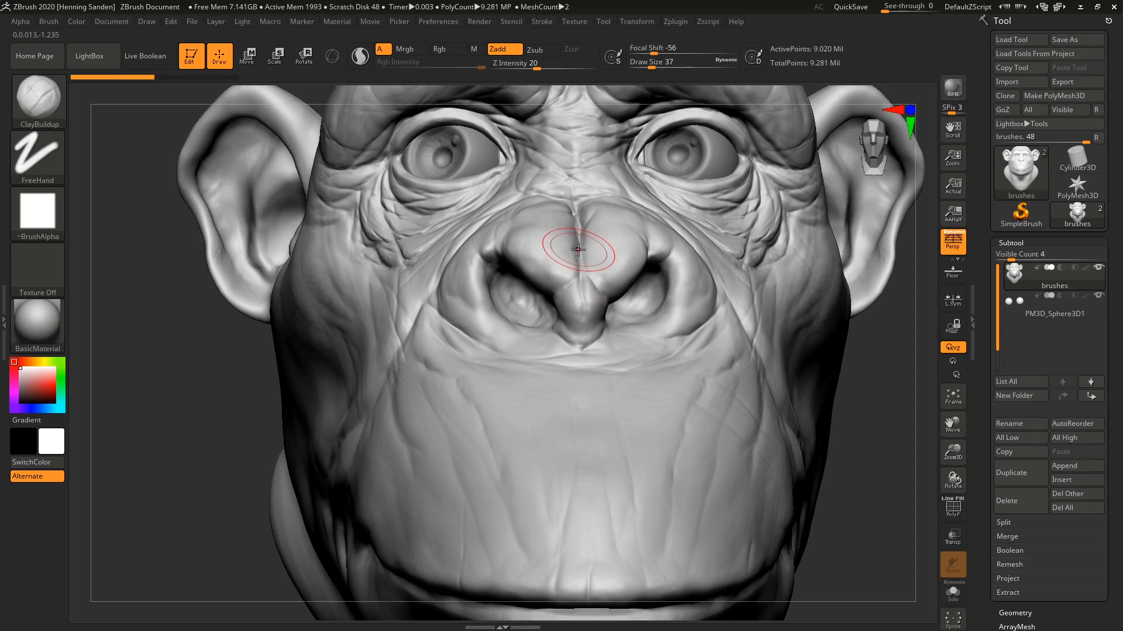
pyautogui.keyDown('ctrl'); pyautogui.moveTo(567, 330); pyautogui.dragTo(564, 292, button='right'); pyautogui.keyUp('ctrl')
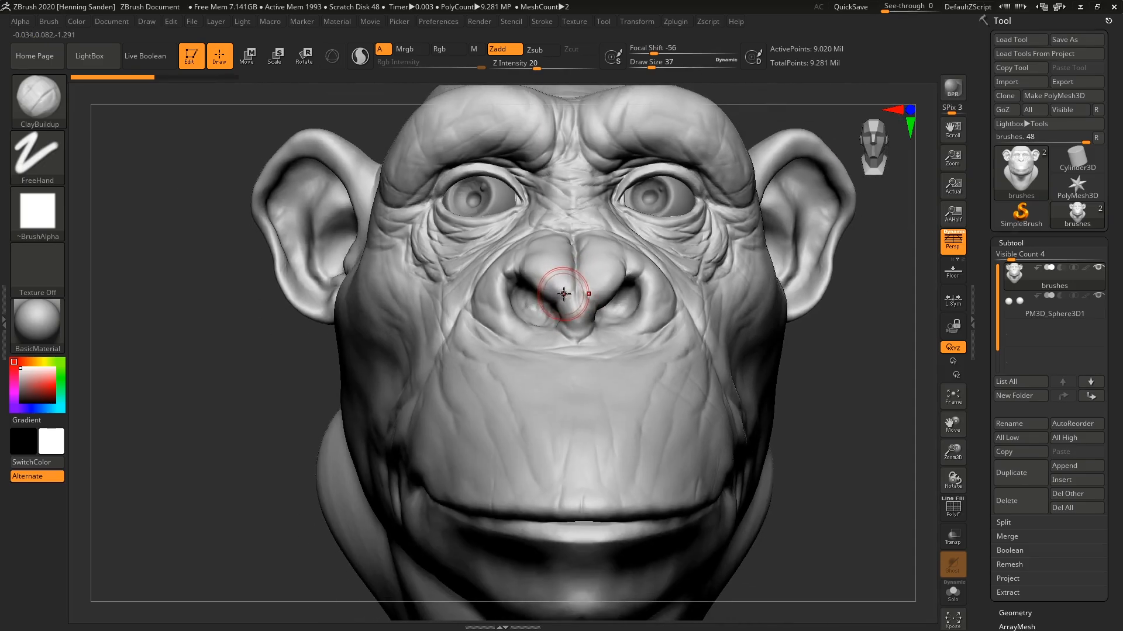
# Select the Standard sculpting brush.
pyautogui.press('b')
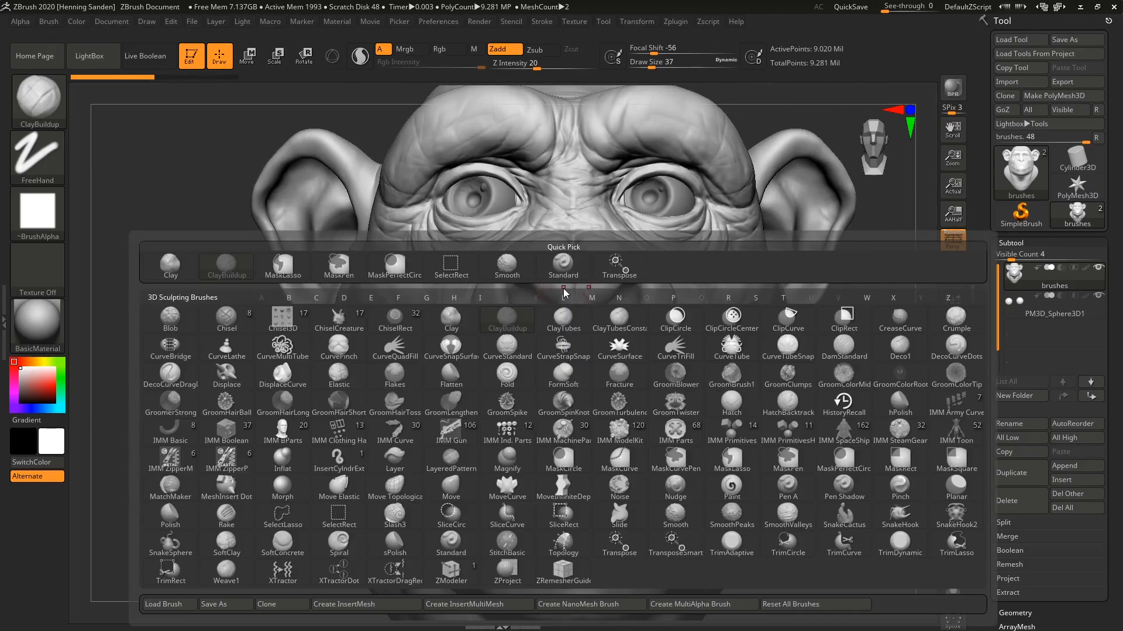
pyautogui.press('s')
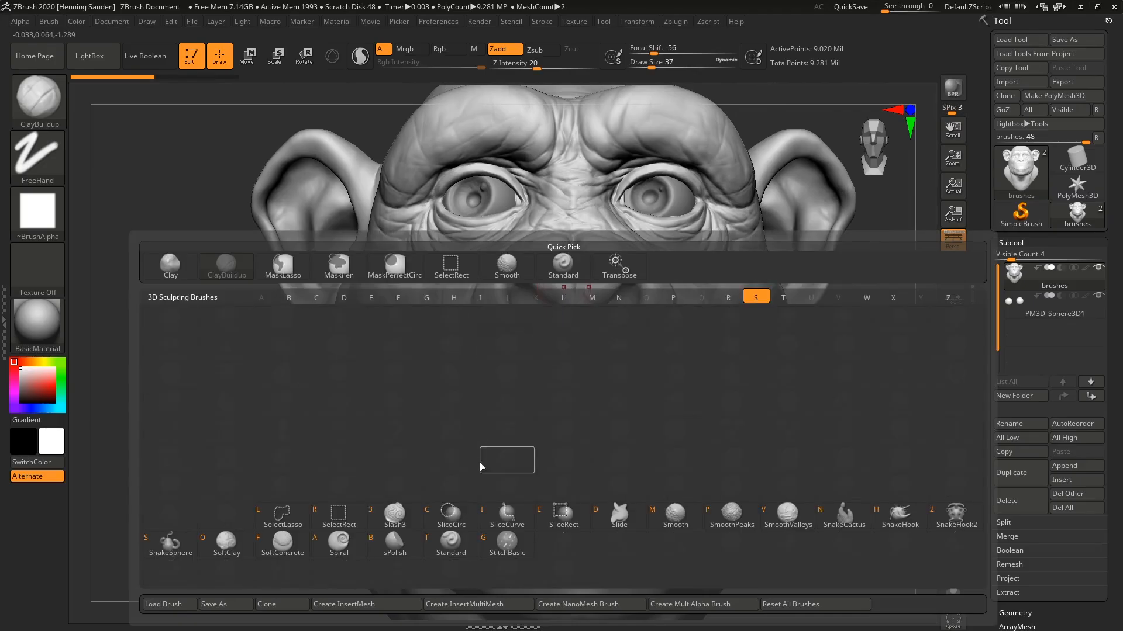
pyautogui.click(459, 539)
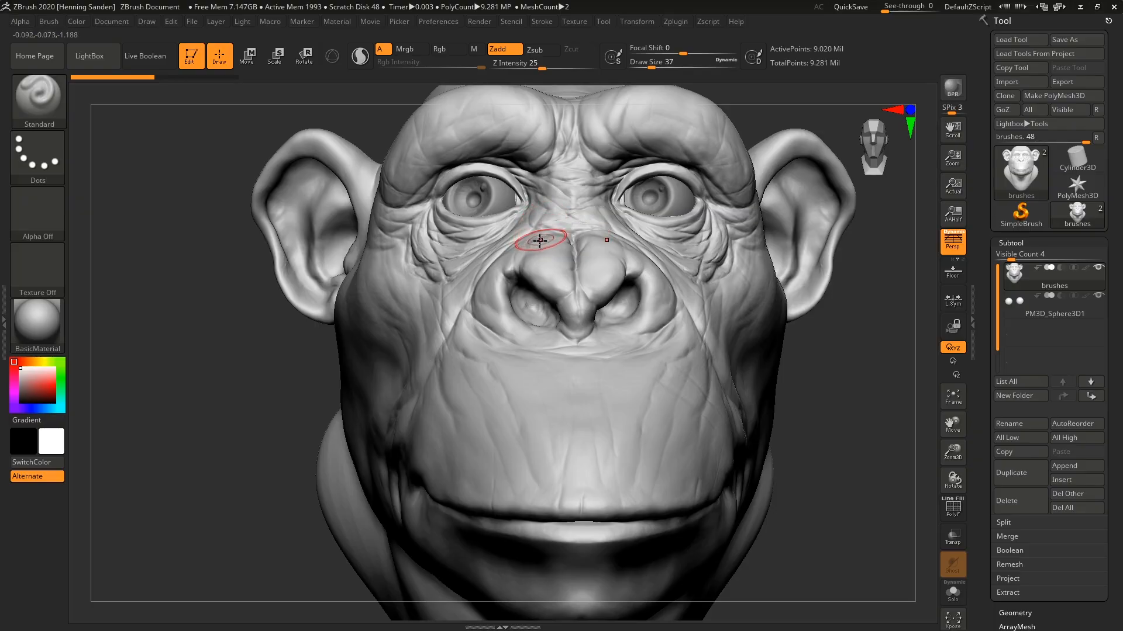
# Set the Standard brush's draw size to 14 and sculpt symmetrical strokes beside the central tip of the chimpanzee's nose.
pyautogui.moveTo(540, 240)
pyautogui.mouseDown()
pyautogui.moveTo(537, 270)
pyautogui.moveTo(534, 258)
pyautogui.moveTo(546, 268)
pyautogui.moveTo(559, 237)
pyautogui.moveTo(552, 261)
pyautogui.moveTo(550, 233)
pyautogui.moveTo(539, 293)
pyautogui.moveTo(559, 256)
pyautogui.mouseUp()
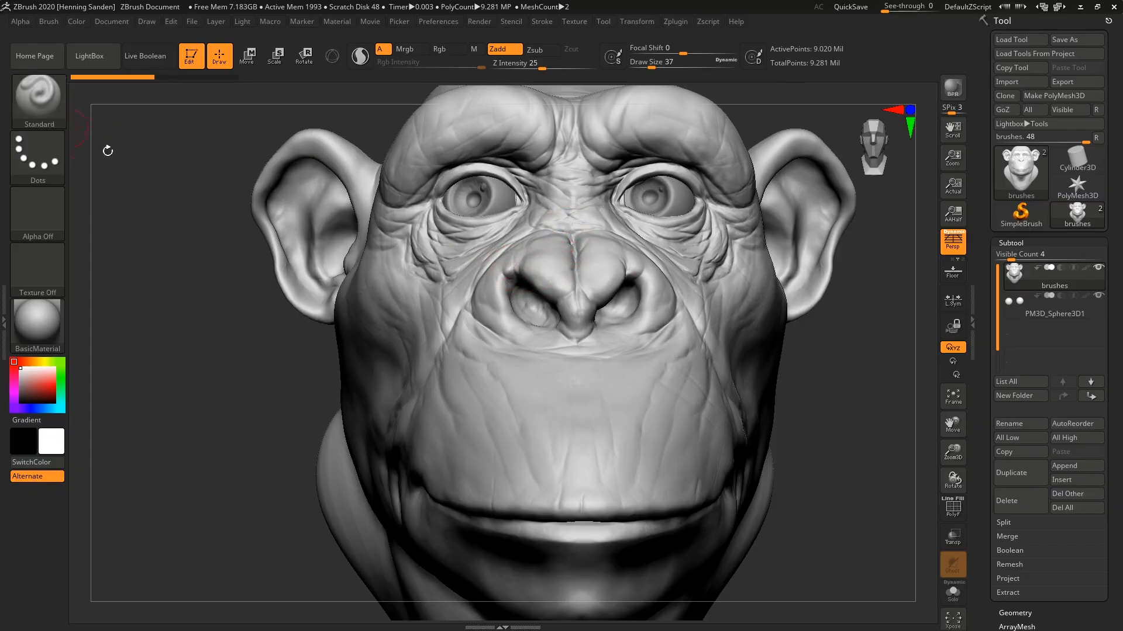
pyautogui.moveTo(544, 349); pyautogui.dragTo(546, 354, button='right')
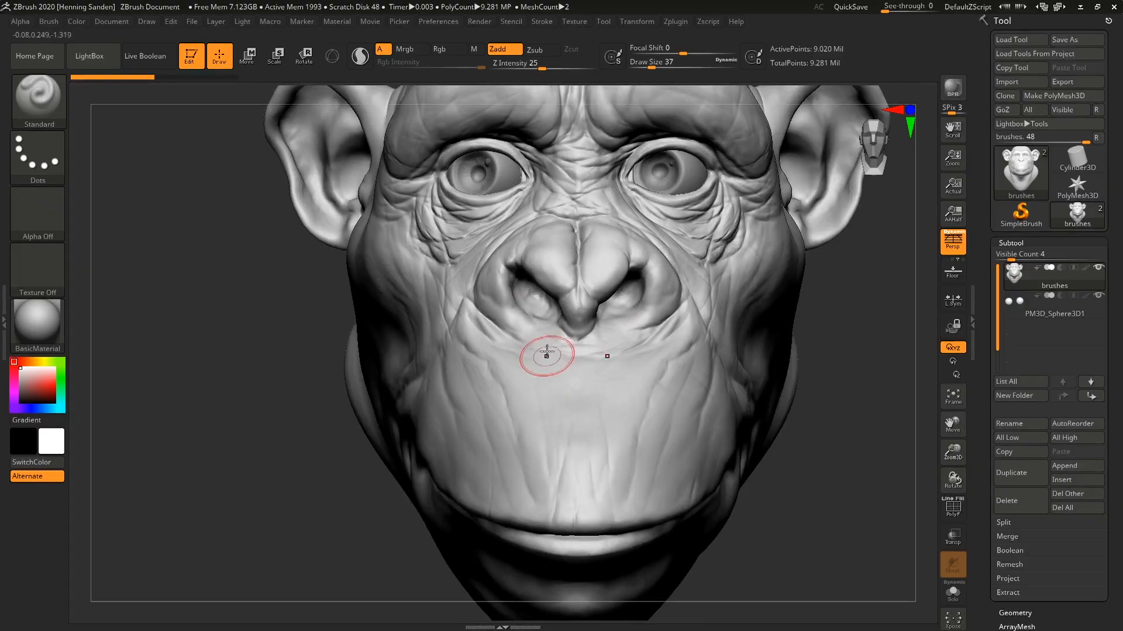
pyautogui.keyDown('ctrl'); pyautogui.moveTo(553, 270); pyautogui.dragTo(542, 293, button='right'); pyautogui.keyUp('ctrl')
pyautogui.press('s')
pyautogui.moveTo(540, 266); pyautogui.dragTo(532, 266)
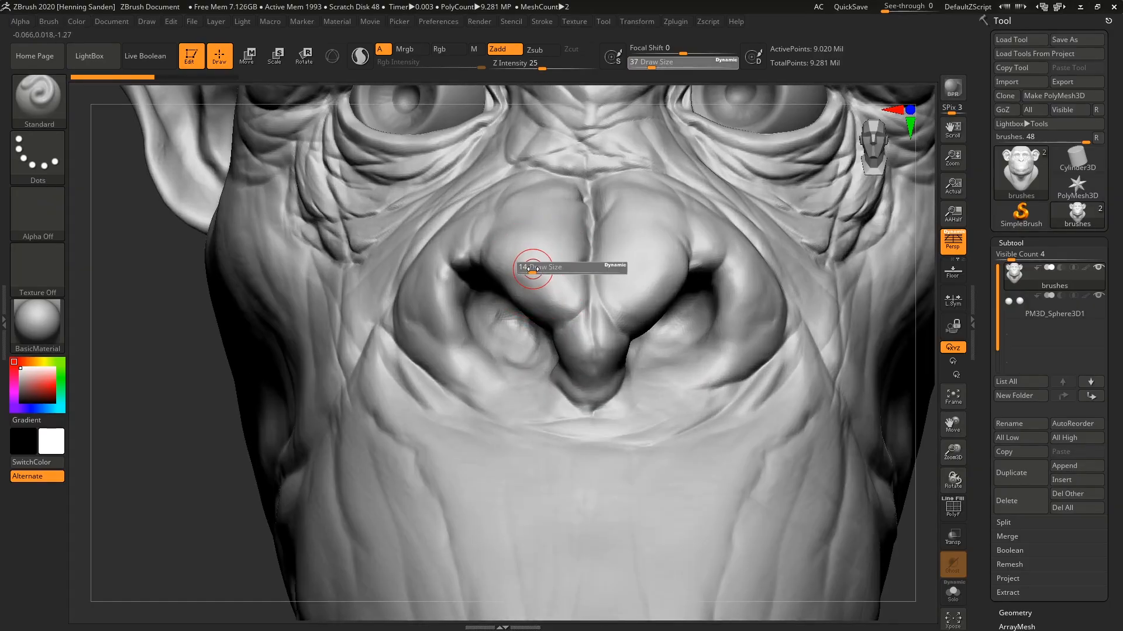
pyautogui.moveTo(577, 315); pyautogui.dragTo(556, 304)
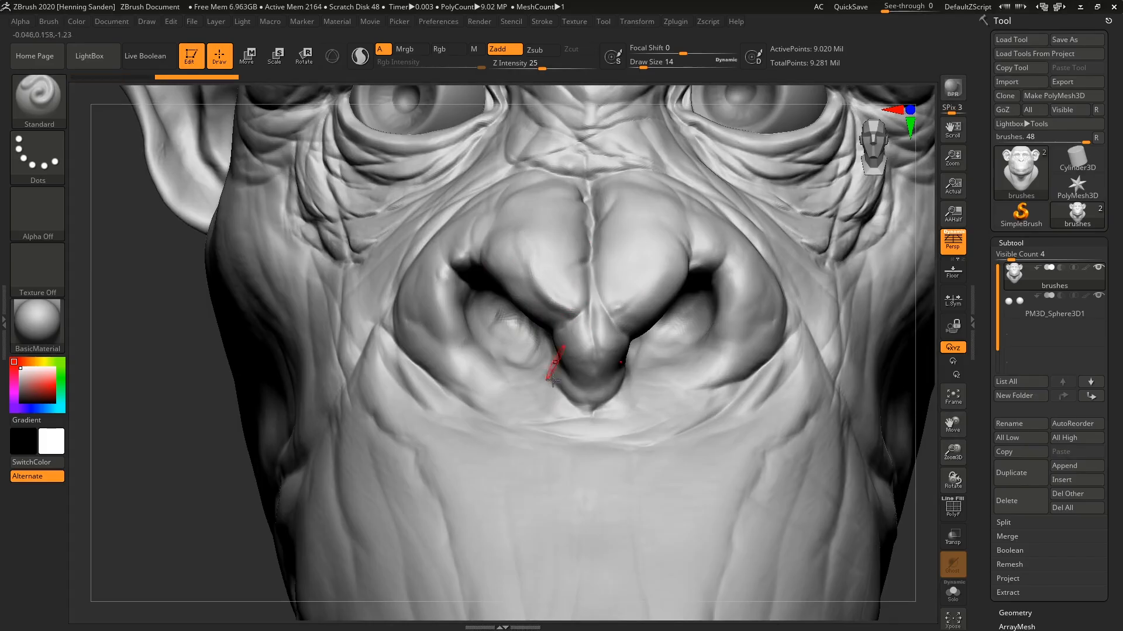
pyautogui.keyDown('alt'); pyautogui.moveTo(546, 356); pyautogui.dragTo(532, 376, button='right'); pyautogui.keyUp('alt')
# Try sculpting raised test strokes on the smooth area below the nose, and undo them.
pyautogui.moveTo(577, 412)
pyautogui.mouseDown()
pyautogui.moveTo(527, 318)
pyautogui.moveTo(491, 290)
pyautogui.moveTo(533, 321)
pyautogui.moveTo(571, 409)
pyautogui.moveTo(563, 431)
pyautogui.mouseUp()
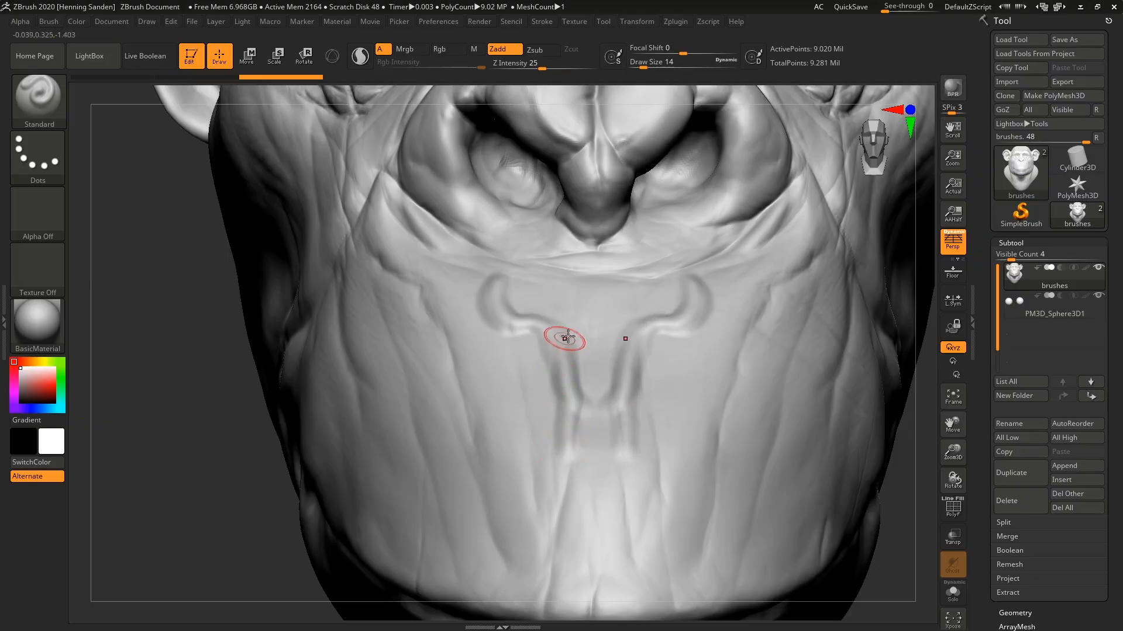
pyautogui.hotkey('ctrl', 'z')
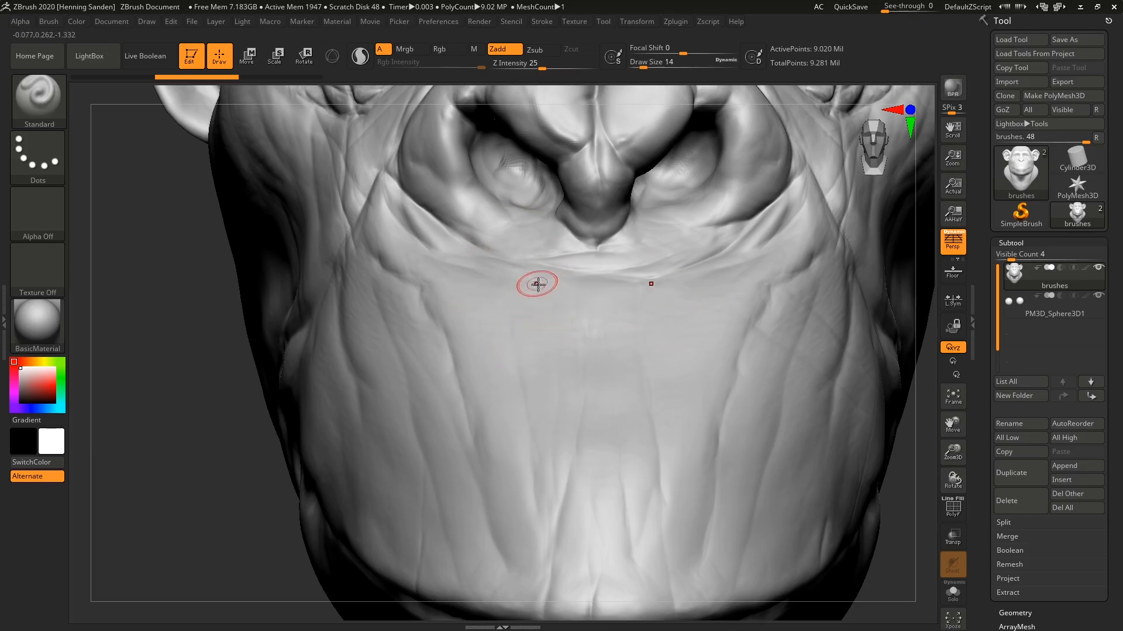
pyautogui.keyDown('ctrl'); pyautogui.moveTo(537, 305); pyautogui.dragTo(539, 317, button='right'); pyautogui.keyUp('ctrl')
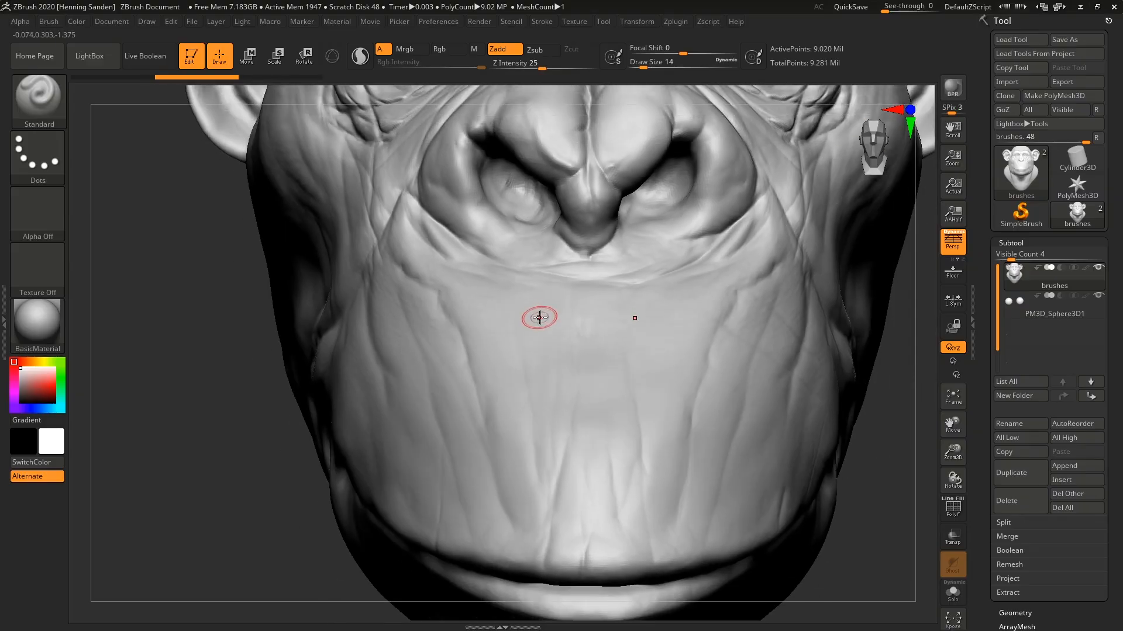
# Set the brush's draw size to 20, try a stroke on the muzzle, and undo it.
pyautogui.press('s')
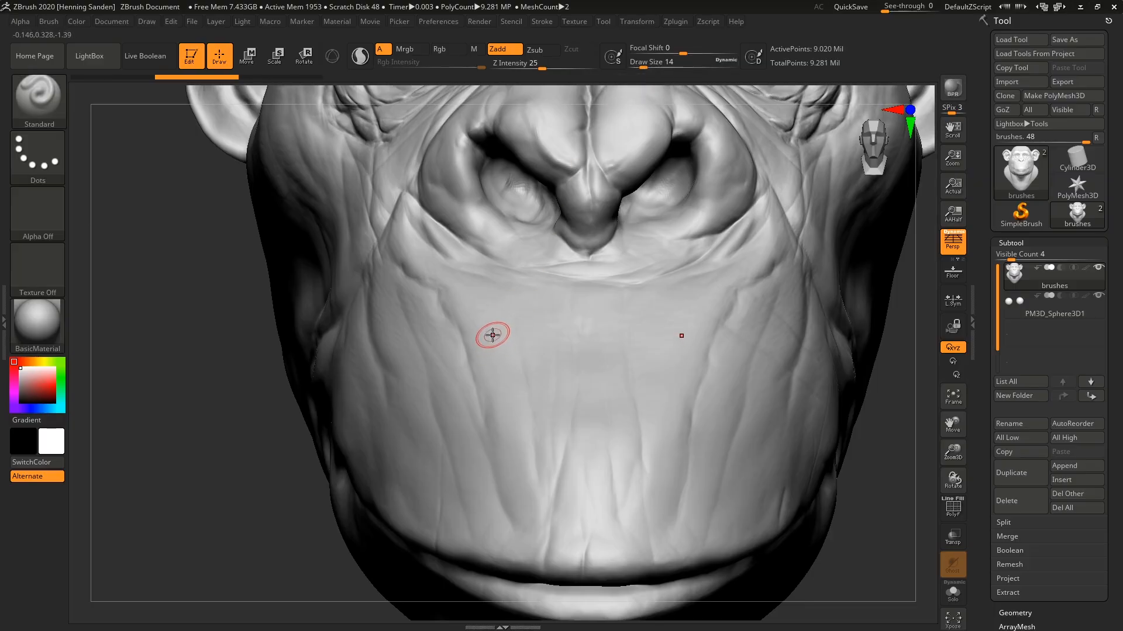
pyautogui.press('s')
pyautogui.moveTo(493, 336)
pyautogui.mouseDown()
pyautogui.moveTo(510, 335)
pyautogui.moveTo(485, 329)
pyautogui.moveTo(519, 328)
pyautogui.moveTo(499, 328)
pyautogui.moveTo(526, 431)
pyautogui.moveTo(492, 351)
pyautogui.mouseUp()
pyautogui.press('s')
pyautogui.press('s')
pyautogui.press('s')
pyautogui.hotkey('ctrl', 'z')
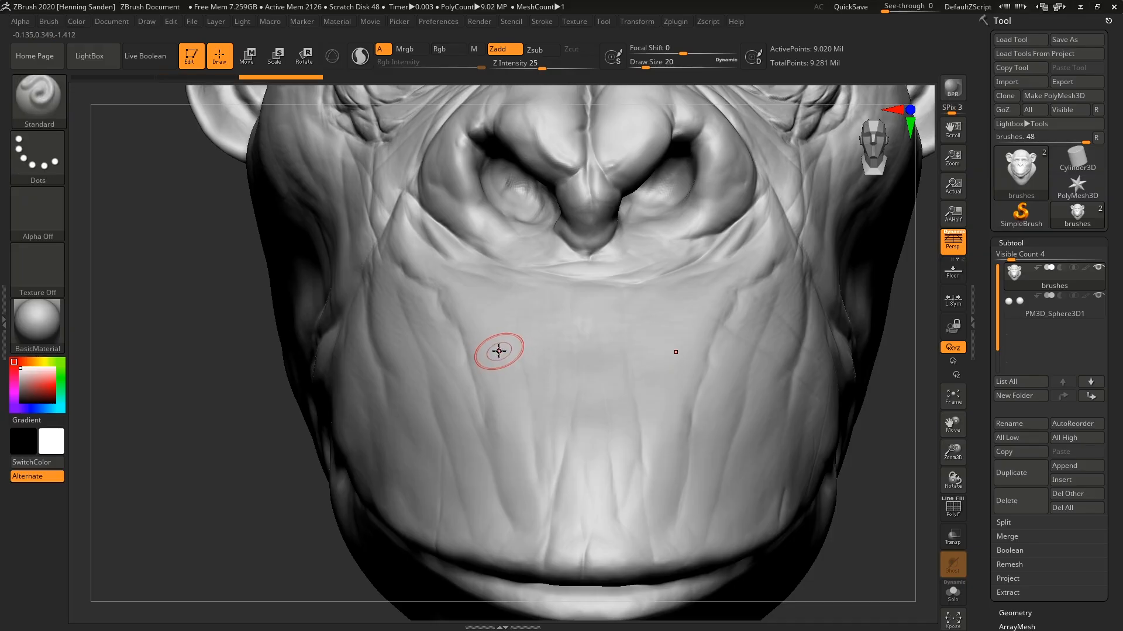
pyautogui.hotkey('ctrl', 'z')
# Try several long raised strokes between the nose and mouth at draw size 20, undoing each one.
pyautogui.moveTo(476, 291); pyautogui.dragTo(520, 460)
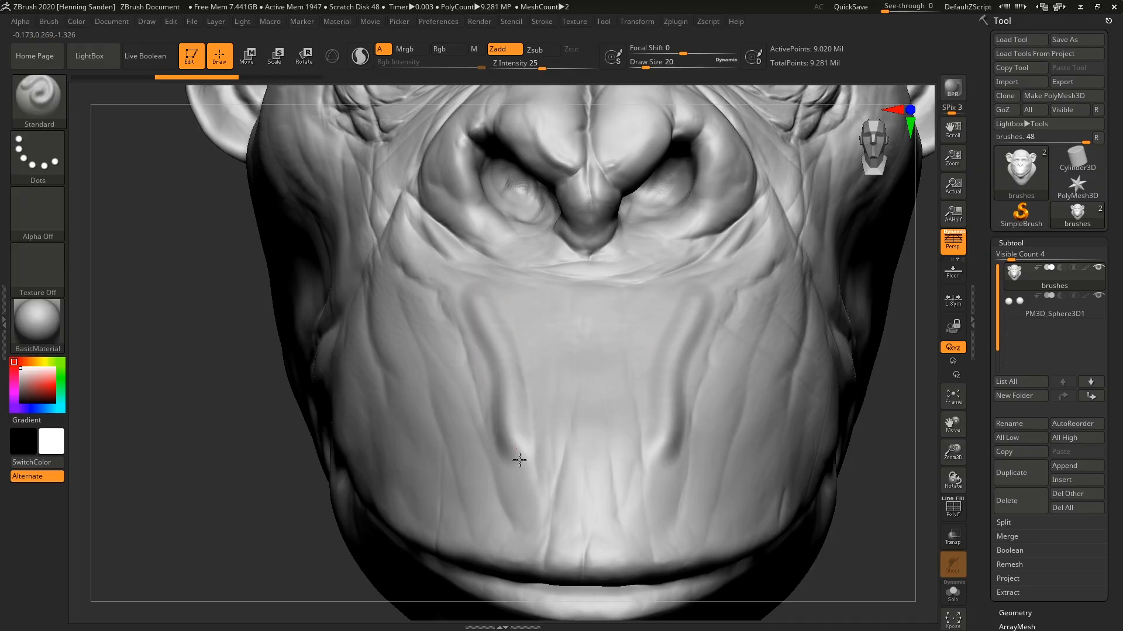
pyautogui.hotkey('ctrl', 'z')
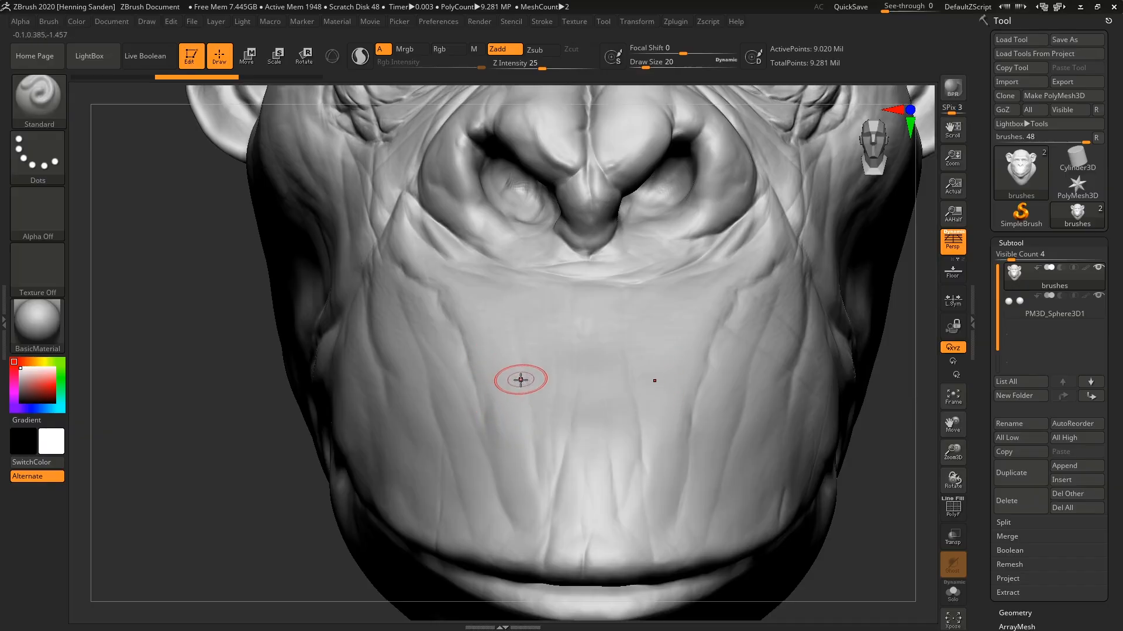
pyautogui.moveTo(507, 406); pyautogui.dragTo(496, 325)
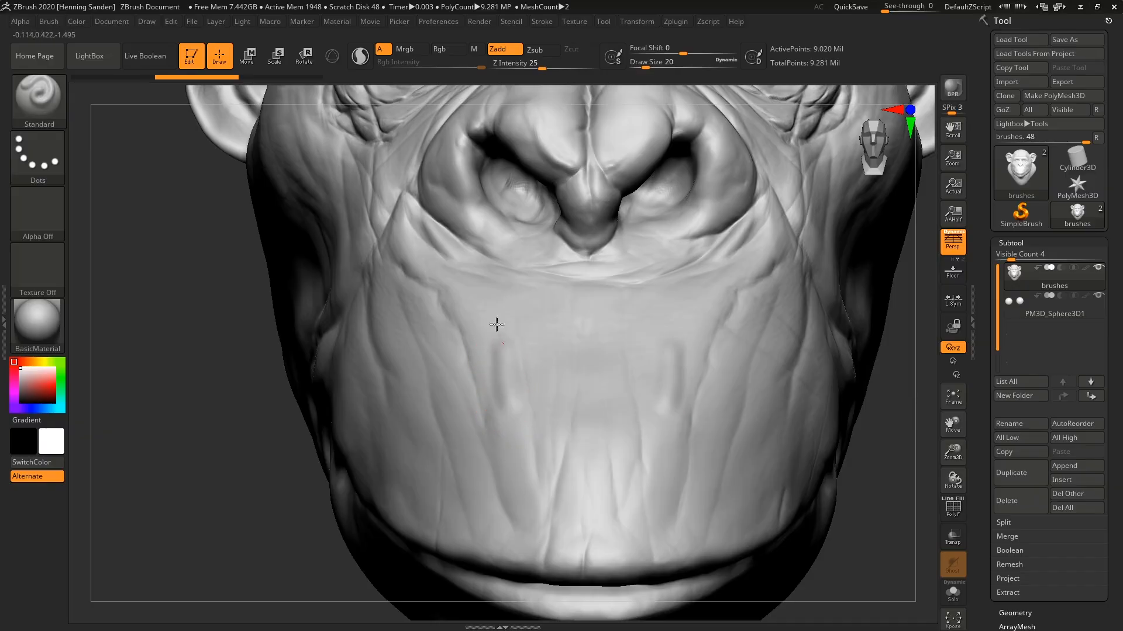
pyautogui.press('ctrl')
pyautogui.hotkey('ctrl', 'z')
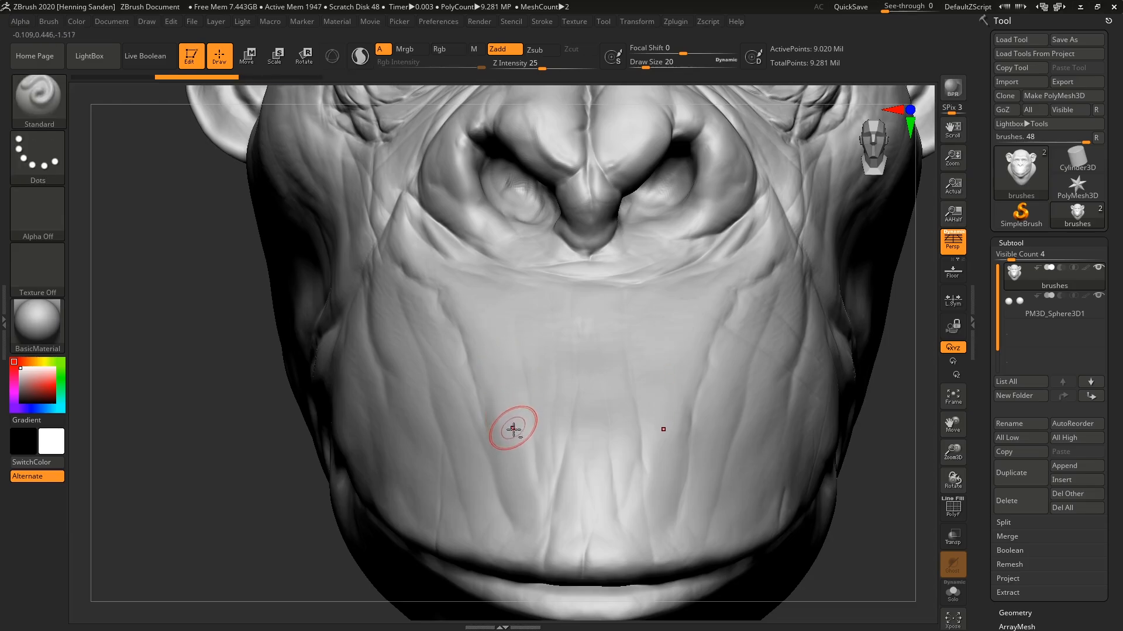
pyautogui.moveTo(514, 426)
pyautogui.mouseDown()
pyautogui.moveTo(517, 353)
pyautogui.moveTo(433, 276)
pyautogui.mouseUp()
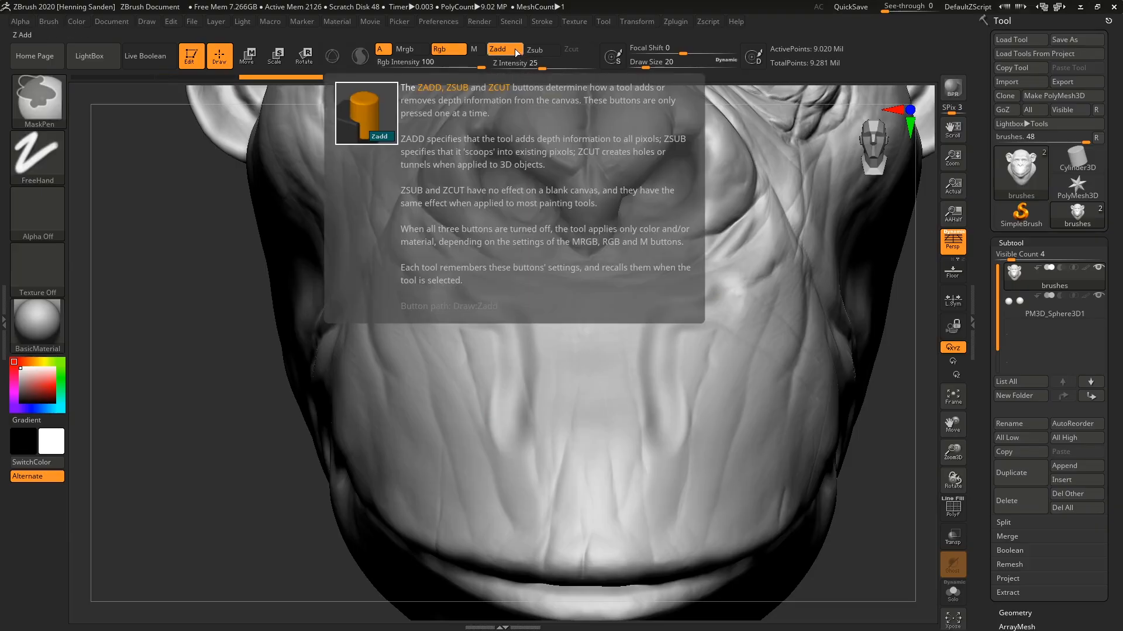
pyautogui.hotkey('ctrl', 'z')
# Reduce the draw size to 4, try a thin raised line down the muzzle, and undo it.
pyautogui.press('s')
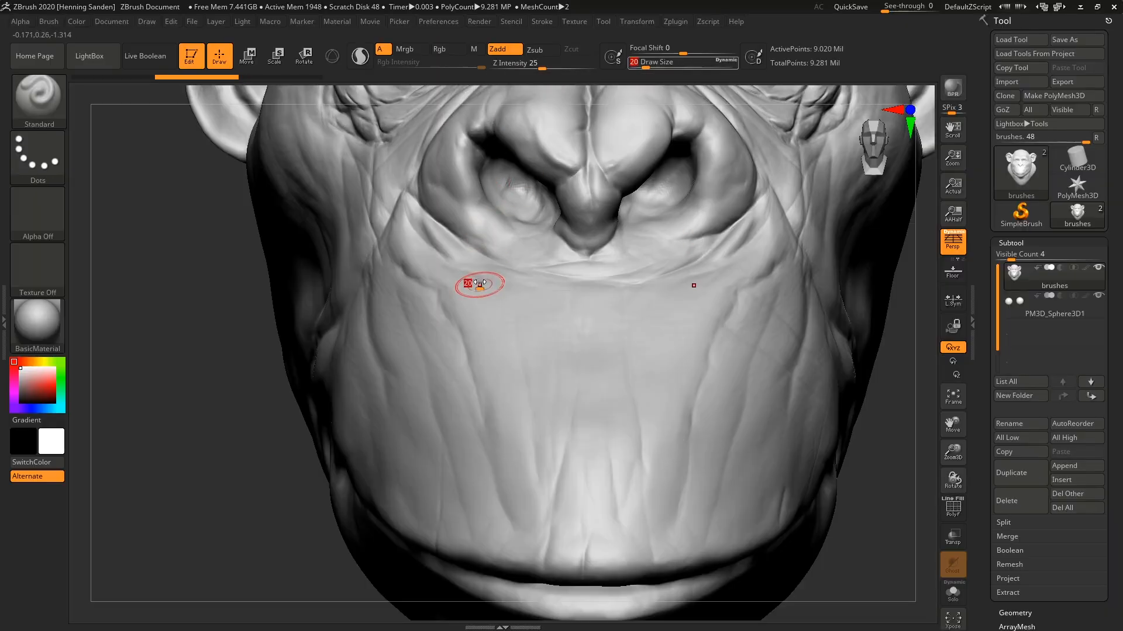
pyautogui.moveTo(477, 284); pyautogui.dragTo(469, 284)
pyautogui.moveTo(523, 481)
pyautogui.mouseDown()
pyautogui.moveTo(461, 293)
pyautogui.moveTo(477, 285)
pyautogui.mouseUp()
pyautogui.press('ctrl')
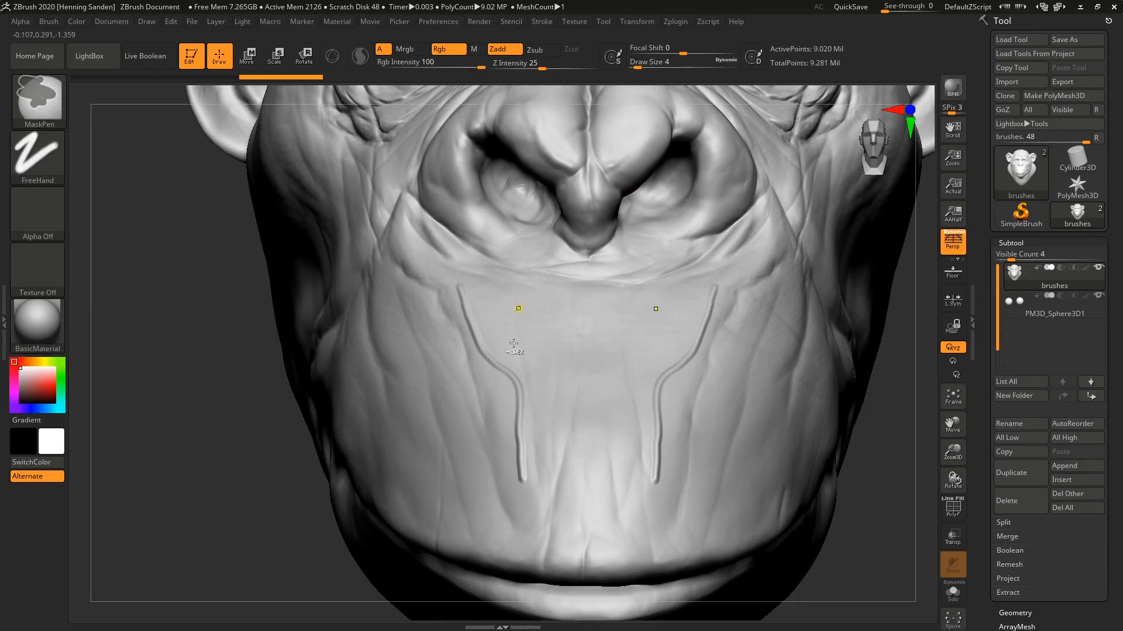
pyautogui.hotkey('ctrl', 'z')
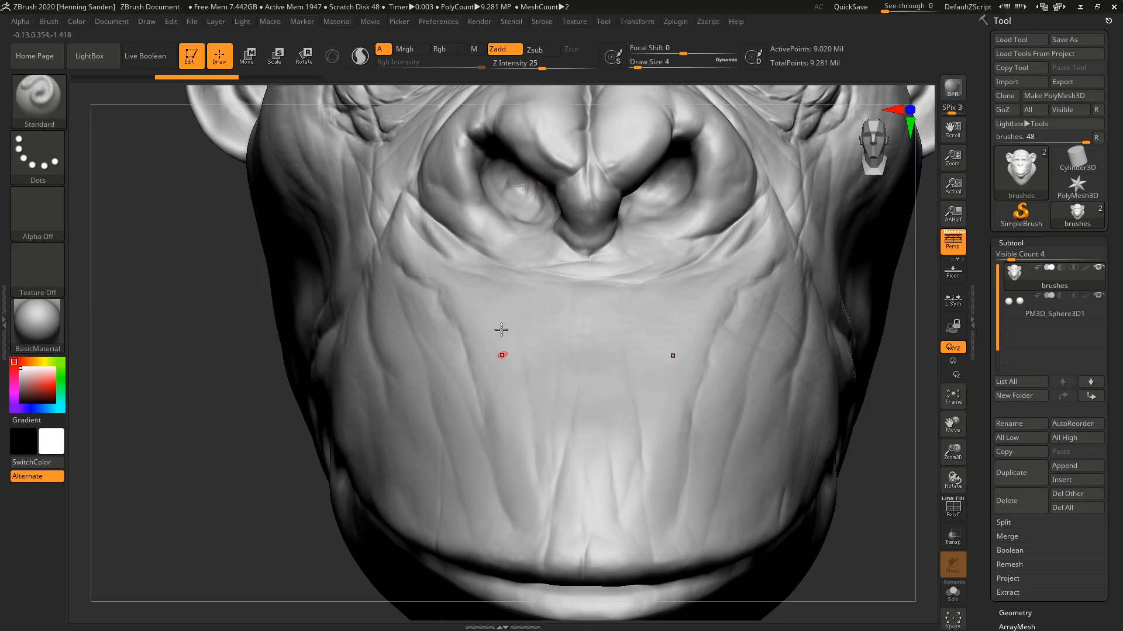
# Try carving a thin groove along the muzzle in Zsub mode, restore Zadd, and undo the stroke.
pyautogui.press('alt')
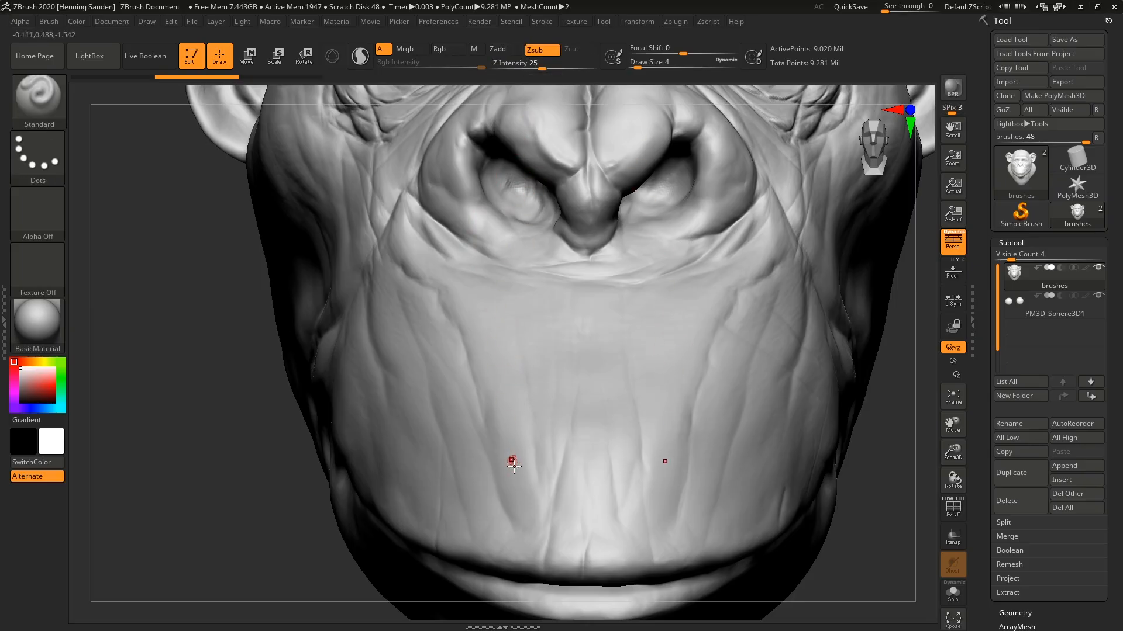
pyautogui.moveTo(512, 463)
pyautogui.keyDown('alt'); pyautogui.mouseDown()
pyautogui.moveTo(515, 403)
pyautogui.moveTo(424, 238)
pyautogui.mouseUp(); pyautogui.keyUp('alt')
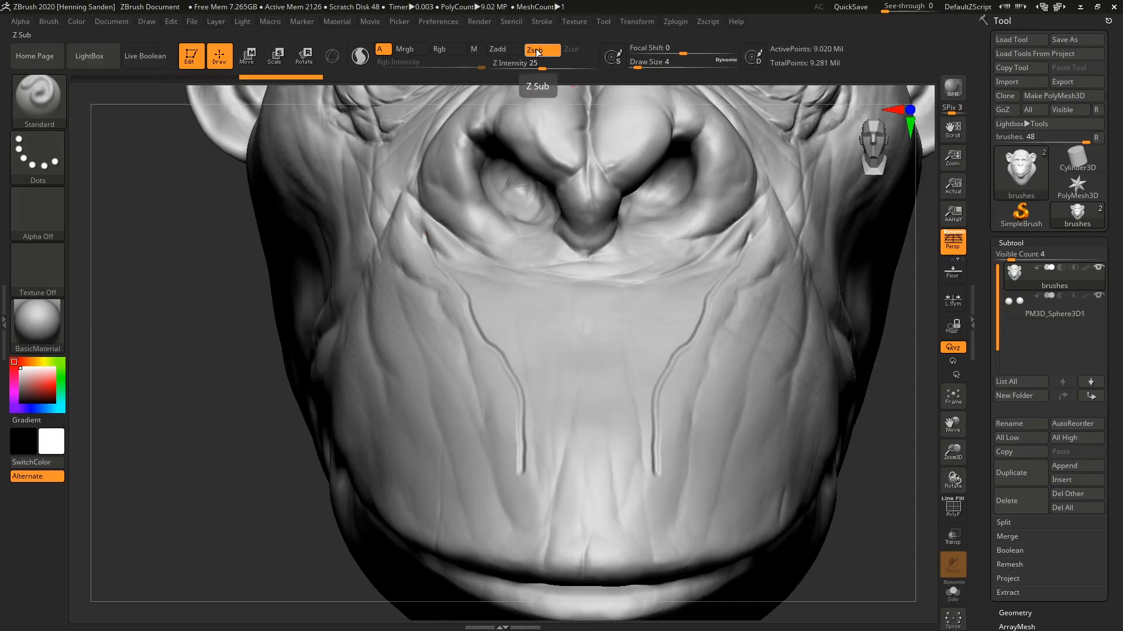
pyautogui.click(512, 49)
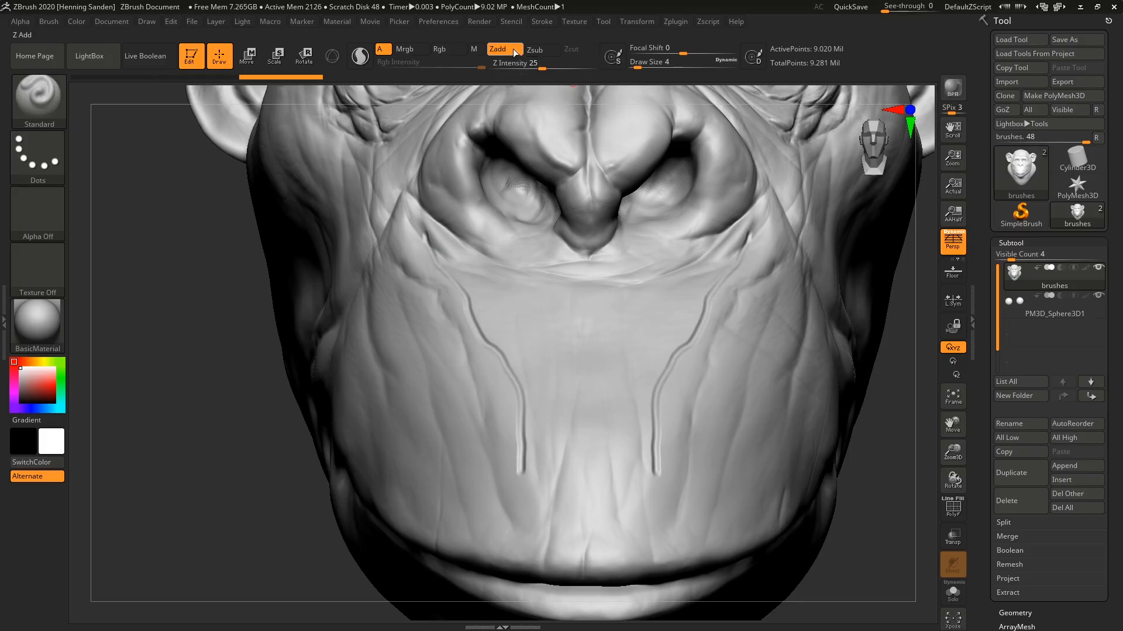
pyautogui.hotkey('ctrl', 'z')
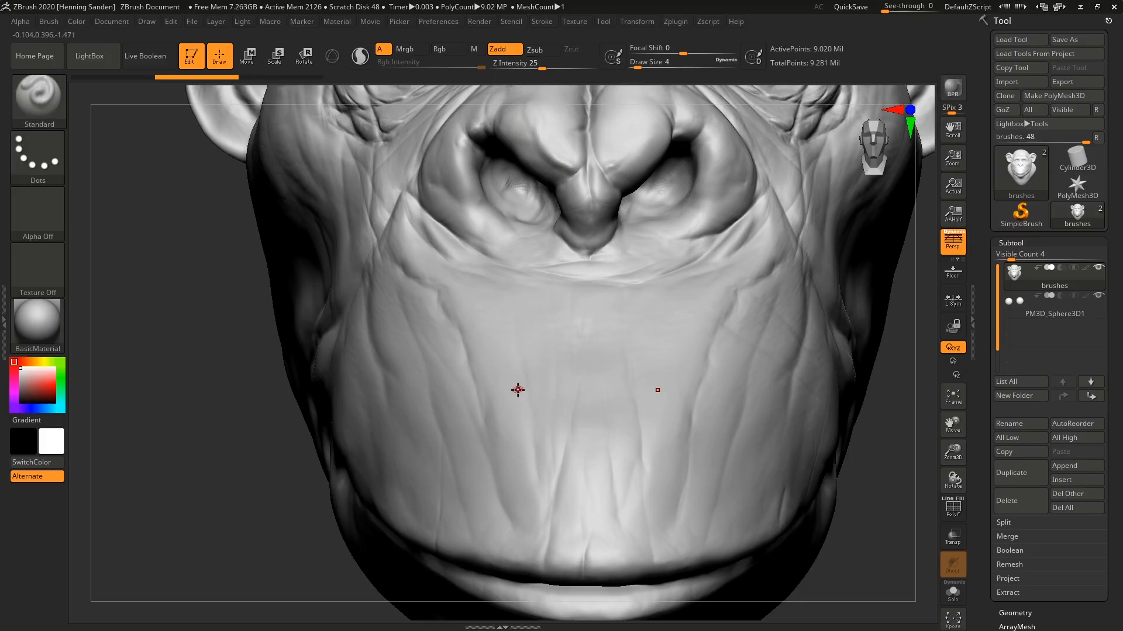
# Enlarge the brush to draw size 25, try a broad stroke up the muzzle, and undo it.
pyautogui.press('s')
pyautogui.moveTo(517, 390); pyautogui.dragTo(526, 387)
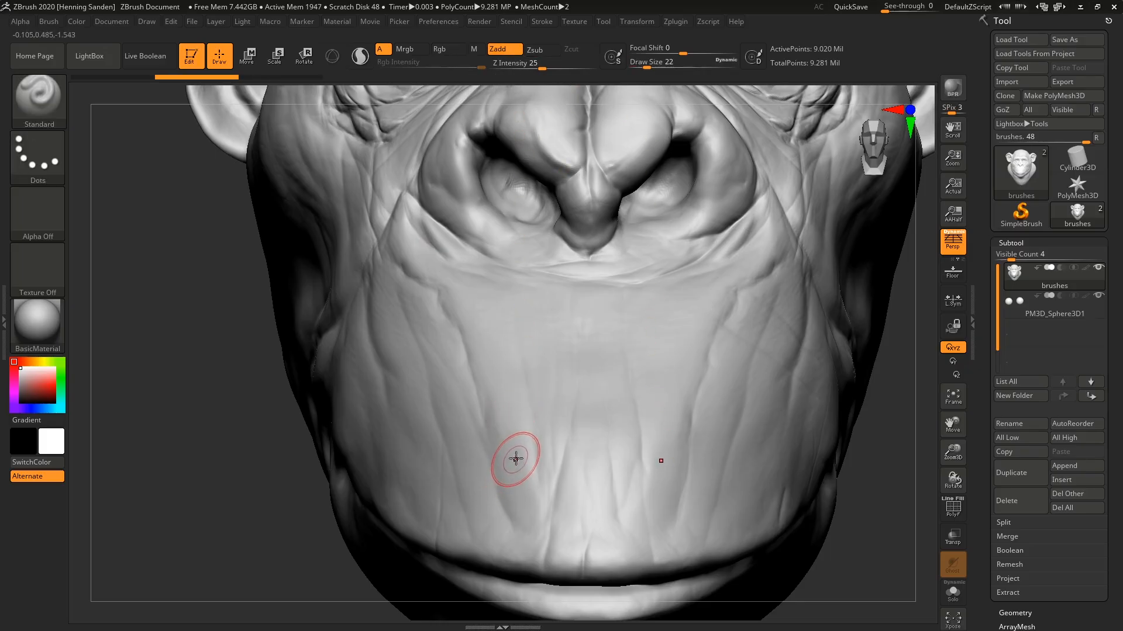
pyautogui.press('s')
pyautogui.moveTo(516, 459)
pyautogui.mouseDown()
pyautogui.moveTo(482, 315)
pyautogui.moveTo(438, 281)
pyautogui.mouseUp()
pyautogui.press('s')
pyautogui.hotkey('ctrl', 'z')
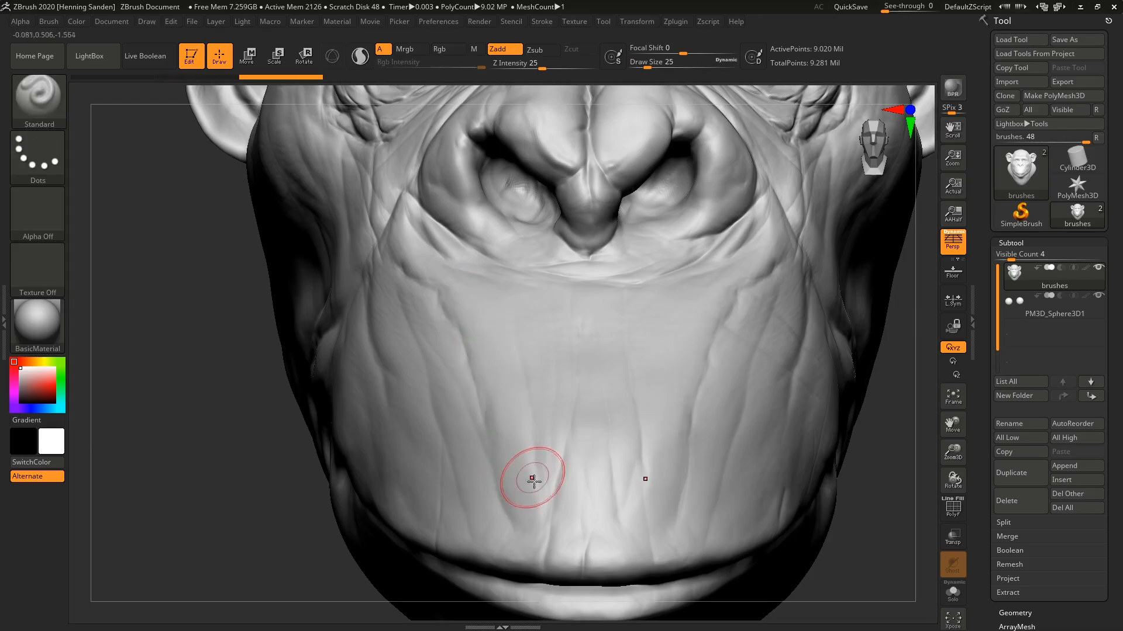
# Sculpt a broad symmetrical stroke down the muzzle toward the mouth at draw size 25, undoing the preceding attempt.
pyautogui.moveTo(532, 480); pyautogui.dragTo(467, 314)
pyautogui.hotkey('ctrl', 'z')
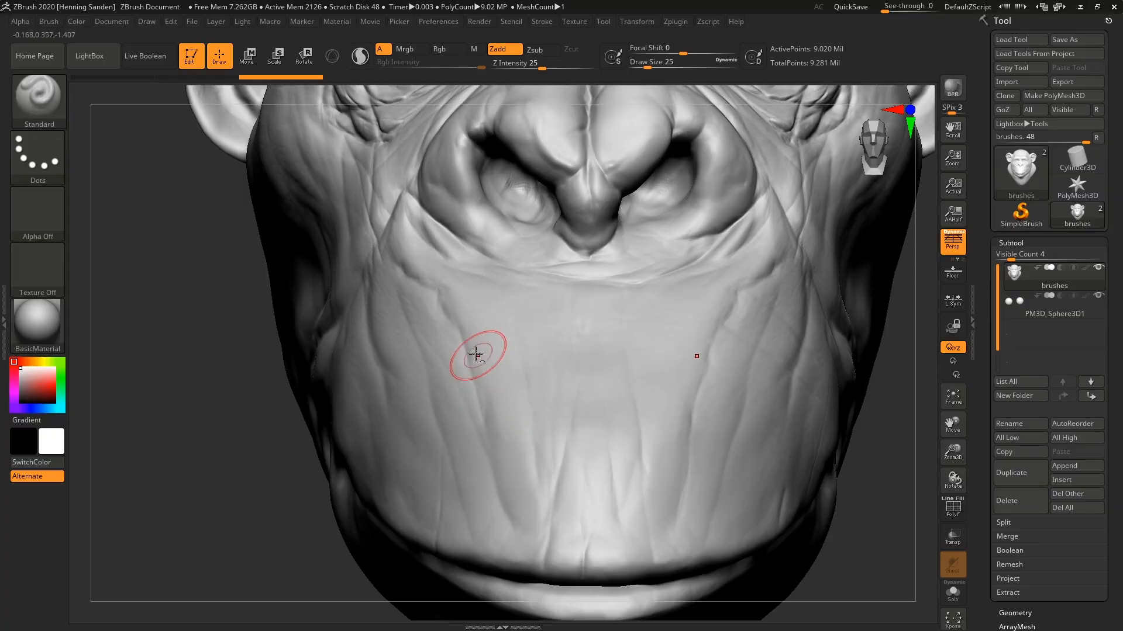
pyautogui.moveTo(476, 355)
pyautogui.mouseDown()
pyautogui.moveTo(491, 437)
pyautogui.moveTo(528, 479)
pyautogui.mouseUp()
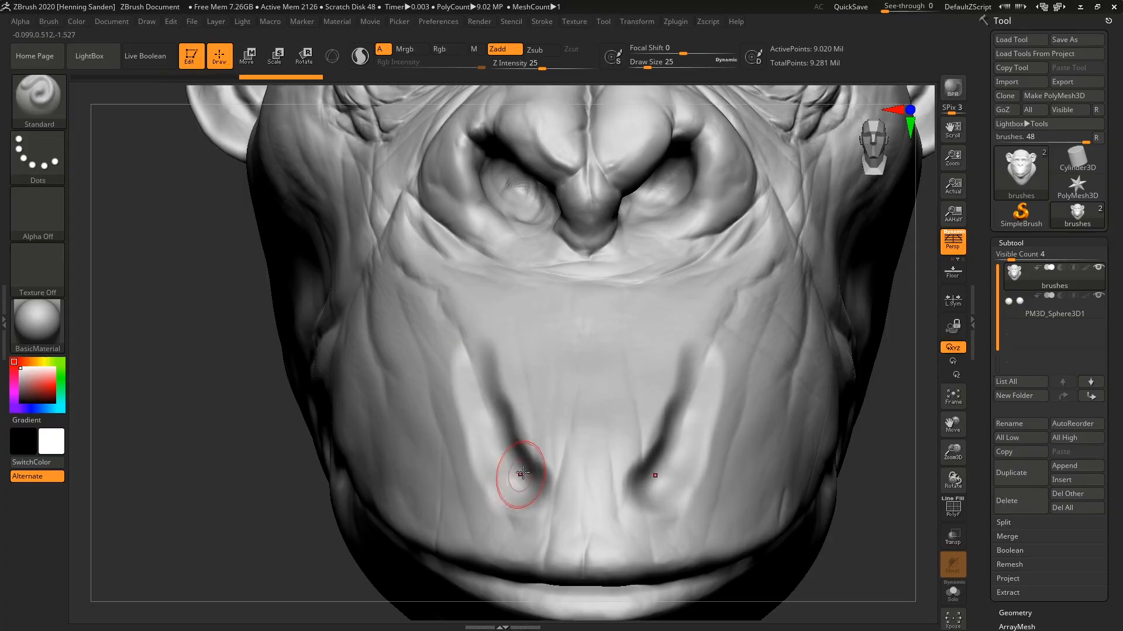
# Undo the broad muzzle stroke and examine the wrinkled skin below the eye up close.
pyautogui.hotkey('ctrl', 'z')
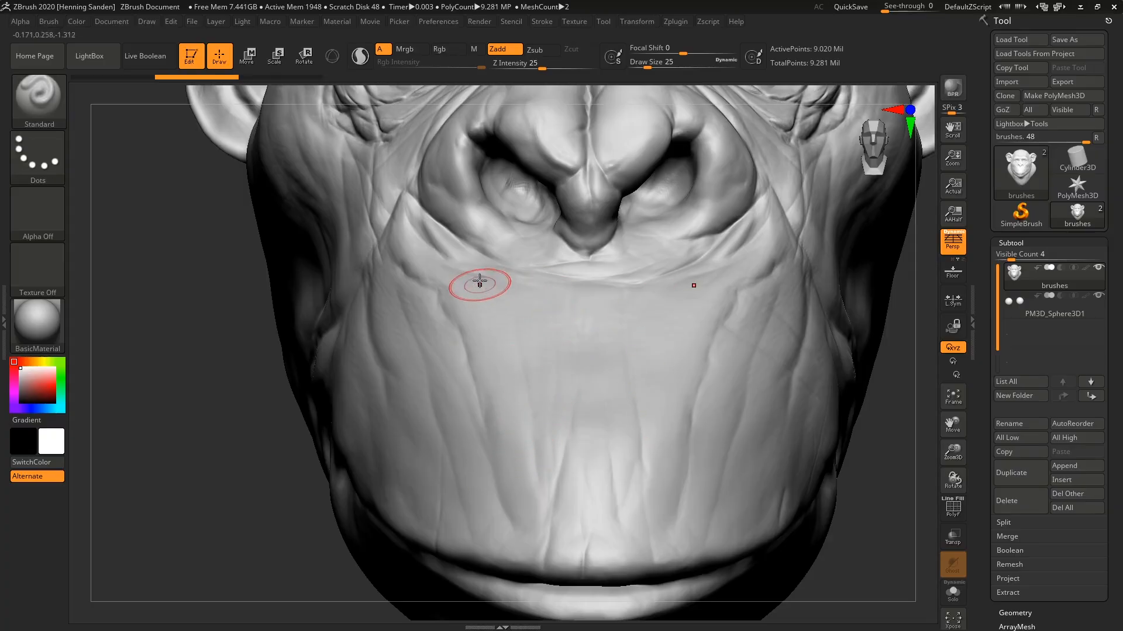
pyautogui.keyDown('alt'); pyautogui.moveTo(506, 248); pyautogui.dragTo(599, 447, button='right'); pyautogui.keyUp('alt')
pyautogui.moveTo(444, 319); pyautogui.dragTo(477, 310, button='right')
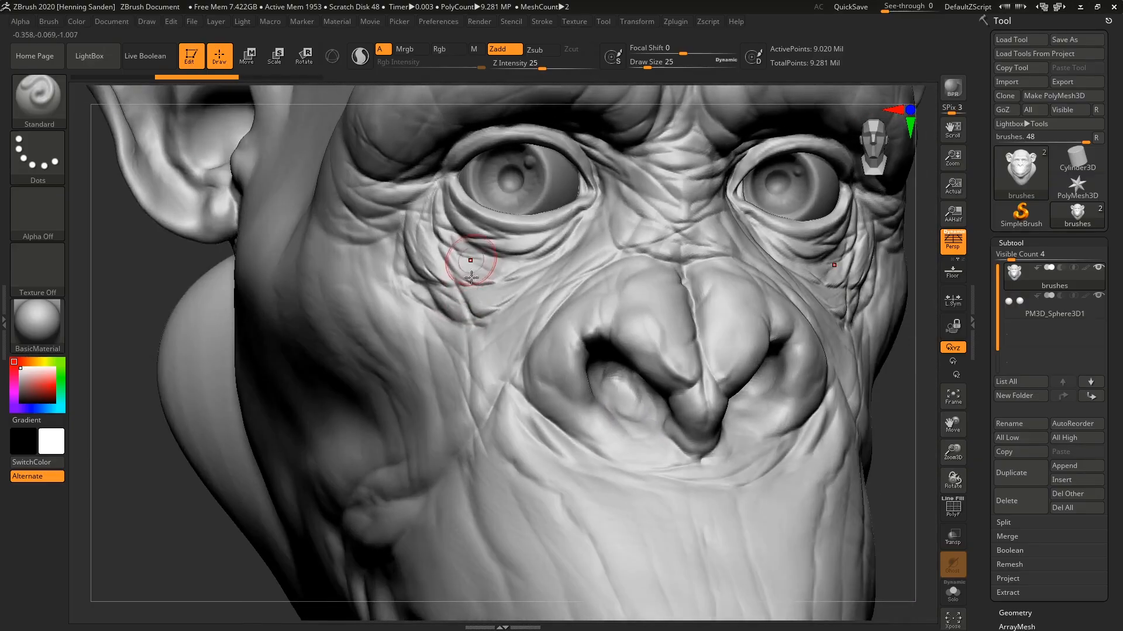
pyautogui.keyDown('ctrl'); pyautogui.moveTo(471, 258); pyautogui.dragTo(509, 398, button='right'); pyautogui.keyUp('ctrl')
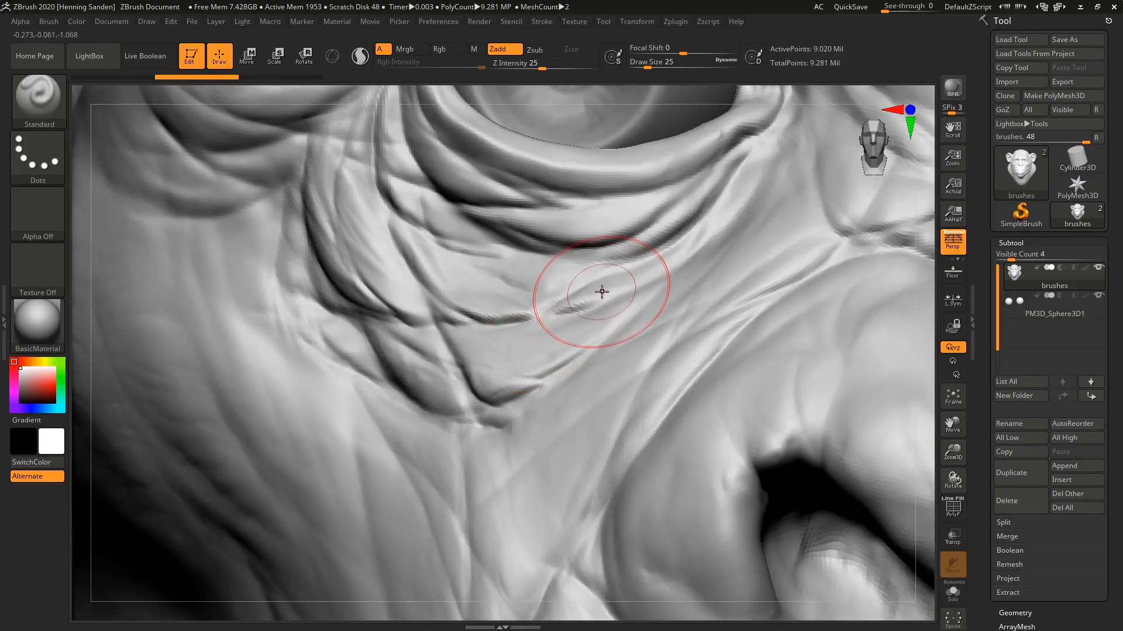
pyautogui.moveTo(612, 286)
pyautogui.keyDown('shift'); pyautogui.mouseDown()
pyautogui.moveTo(554, 304)
pyautogui.moveTo(472, 303)
pyautogui.moveTo(351, 258)
pyautogui.moveTo(386, 152)
pyautogui.moveTo(468, 431)
pyautogui.moveTo(425, 281)
pyautogui.moveTo(669, 208)
pyautogui.moveTo(538, 193)
pyautogui.moveTo(323, 220)
pyautogui.mouseUp(); pyautogui.keyUp('shift')
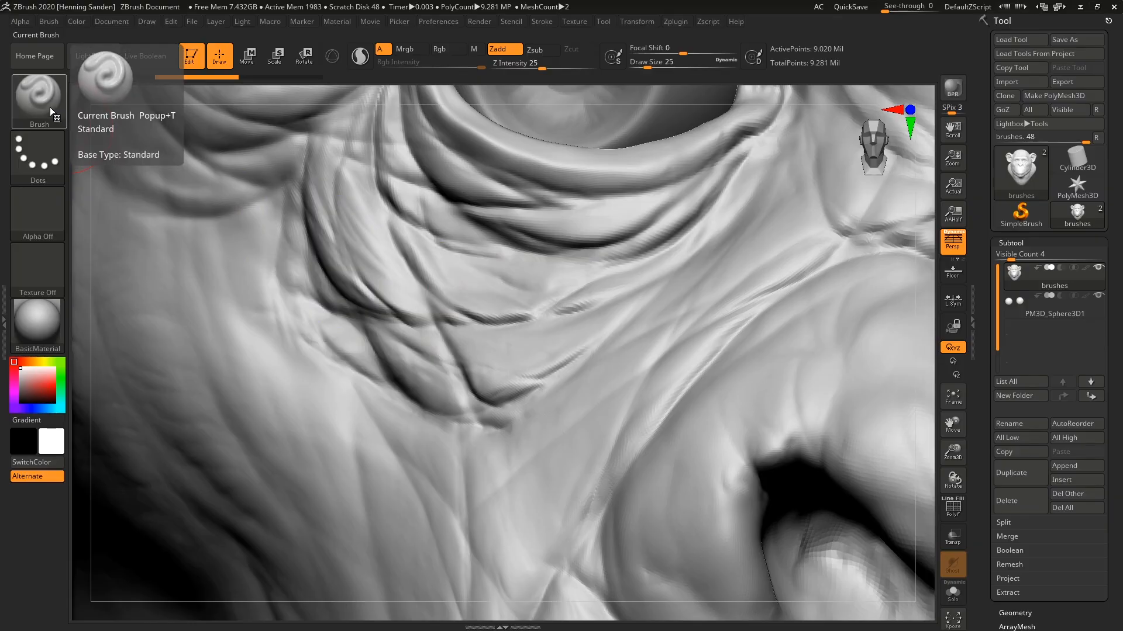
# Try softening the wrinkles below the eye with the Smooth brush, and undo the changes.
pyautogui.moveTo(515, 304)
pyautogui.keyDown('shift'); pyautogui.mouseDown()
pyautogui.moveTo(369, 228)
pyautogui.moveTo(331, 278)
pyautogui.mouseUp(); pyautogui.keyUp('shift')
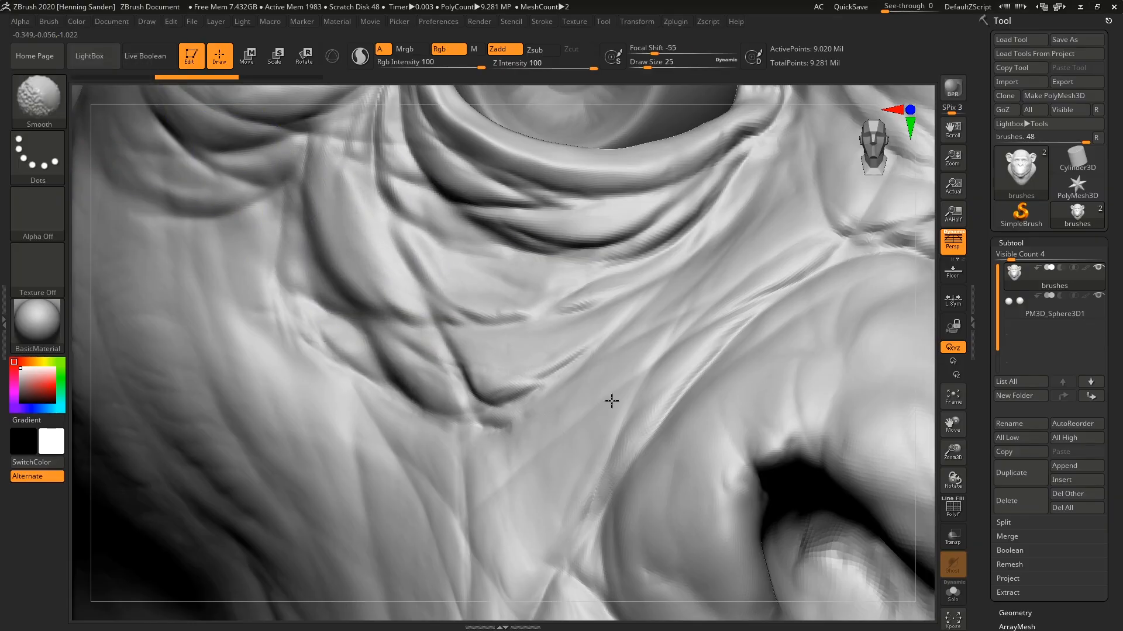
pyautogui.keyDown('shift'); pyautogui.moveTo(612, 401); pyautogui.dragTo(638, 387); pyautogui.keyUp('shift')
pyautogui.moveTo(586, 313)
pyautogui.keyDown('shift'); pyautogui.mouseDown()
pyautogui.moveTo(537, 311)
pyautogui.moveTo(403, 339)
pyautogui.mouseUp(); pyautogui.keyUp('shift')
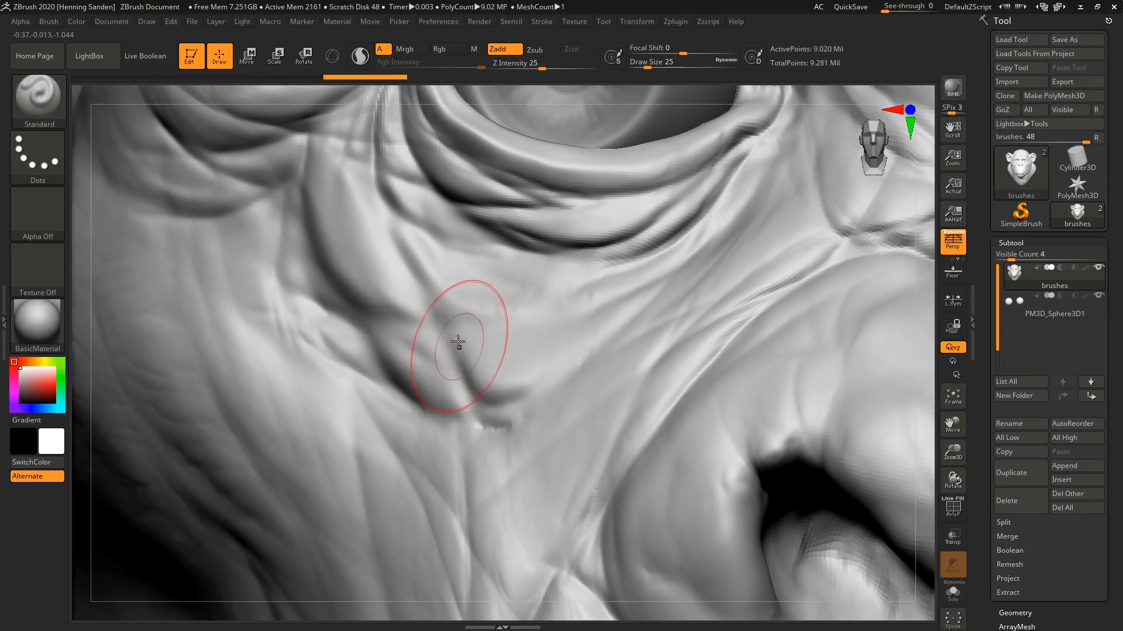
pyautogui.keyDown('ctrl'); pyautogui.moveTo(458, 342); pyautogui.dragTo(521, 342, button='right'); pyautogui.keyUp('ctrl')
pyautogui.hotkey('ctrl', 'z')
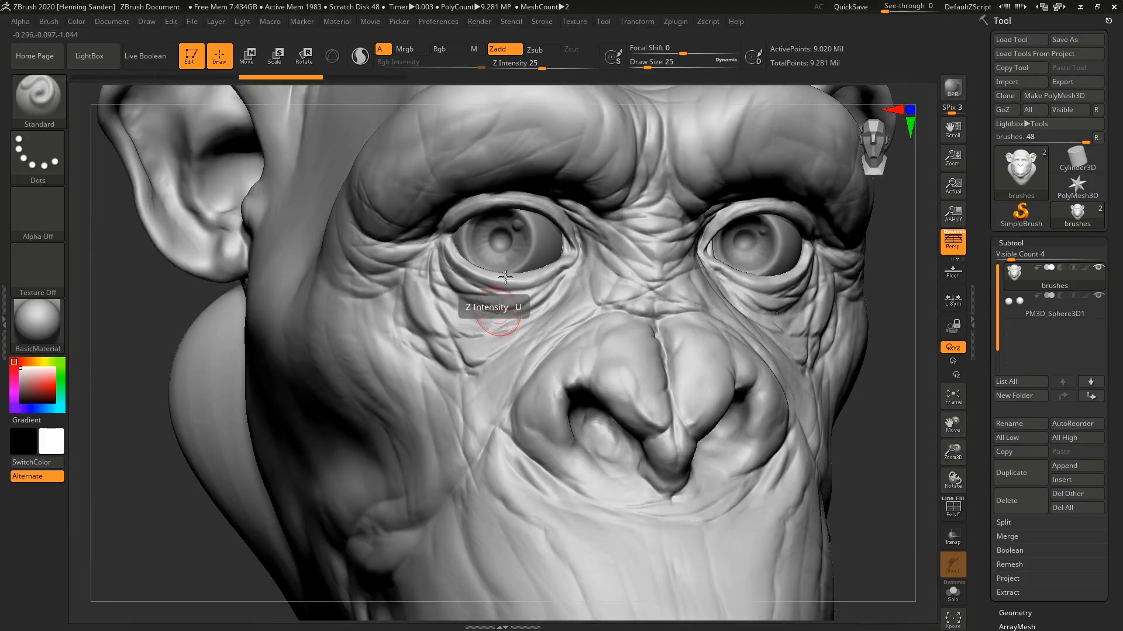
# Raise the Z Intensity to 100 and sculpt a thick symmetrical ridge down the muzzle at draw size 25.
pyautogui.moveTo(536, 62); pyautogui.dragTo(538, 69)
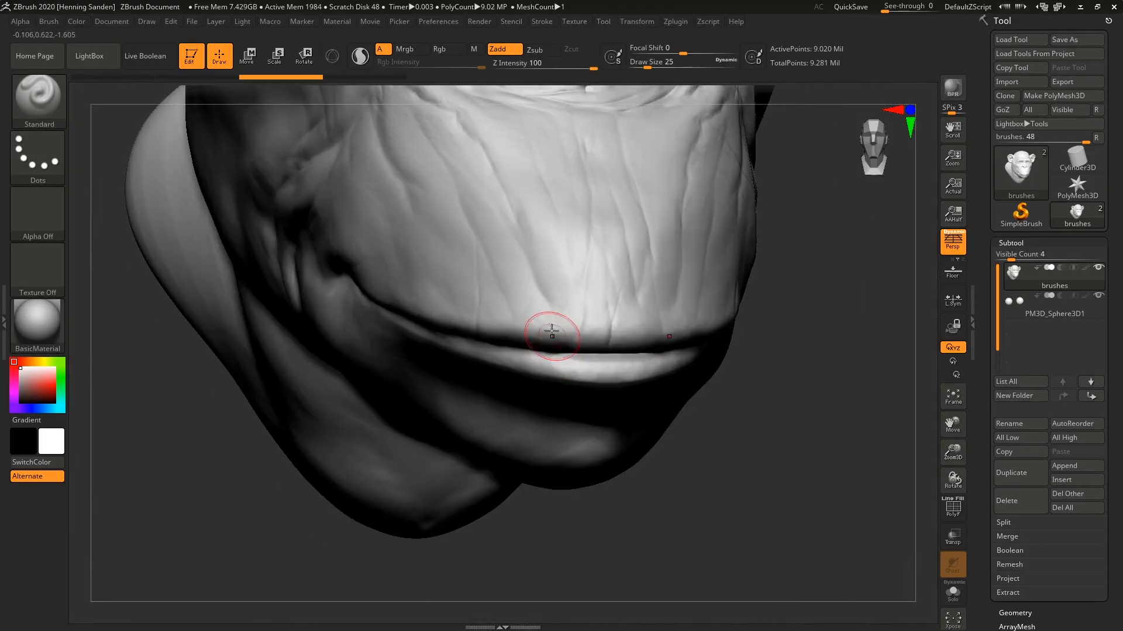
pyautogui.moveTo(570, 266)
pyautogui.mouseDown()
pyautogui.moveTo(517, 181)
pyautogui.moveTo(465, 134)
pyautogui.mouseUp()
# Reduce the Z Intensity to 2 and the draw size to 3, and try faint strokes beside the raised muzzle ridge.
pyautogui.click(507, 65)
pyautogui.write('2')
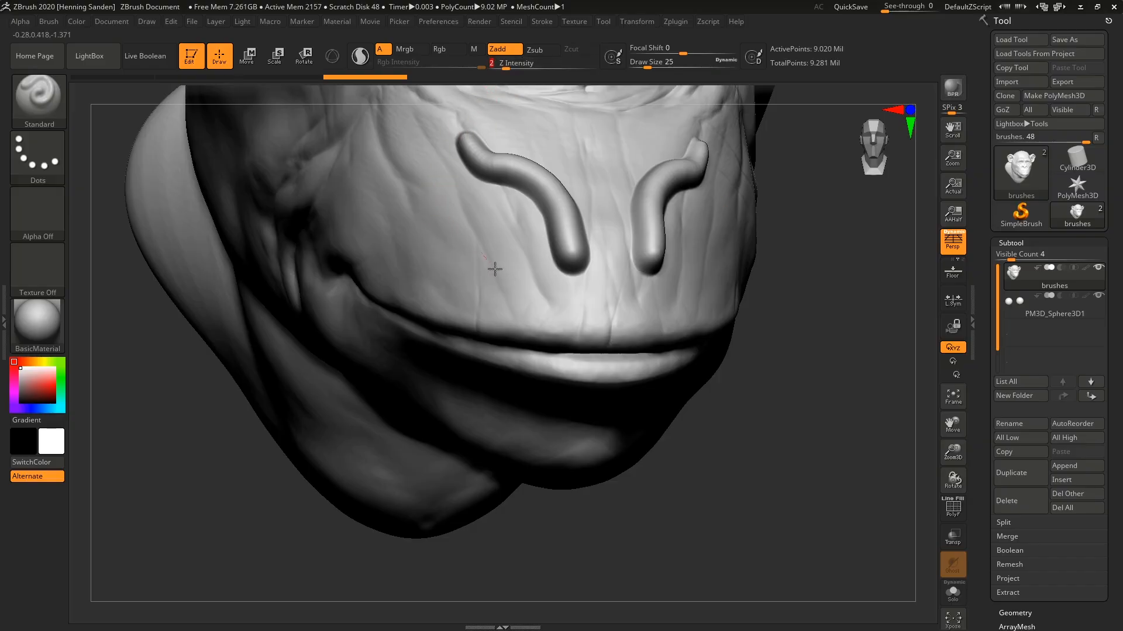
pyautogui.moveTo(494, 269); pyautogui.dragTo(505, 283)
pyautogui.moveTo(510, 302)
pyautogui.keyDown('ctrl'); pyautogui.mouseDown(button='right')
pyautogui.moveTo(513, 316)
pyautogui.moveTo(514, 202)
pyautogui.mouseUp(button='right'); pyautogui.keyUp('ctrl')
pyautogui.press('s')
pyautogui.moveTo(516, 197); pyautogui.dragTo(507, 196)
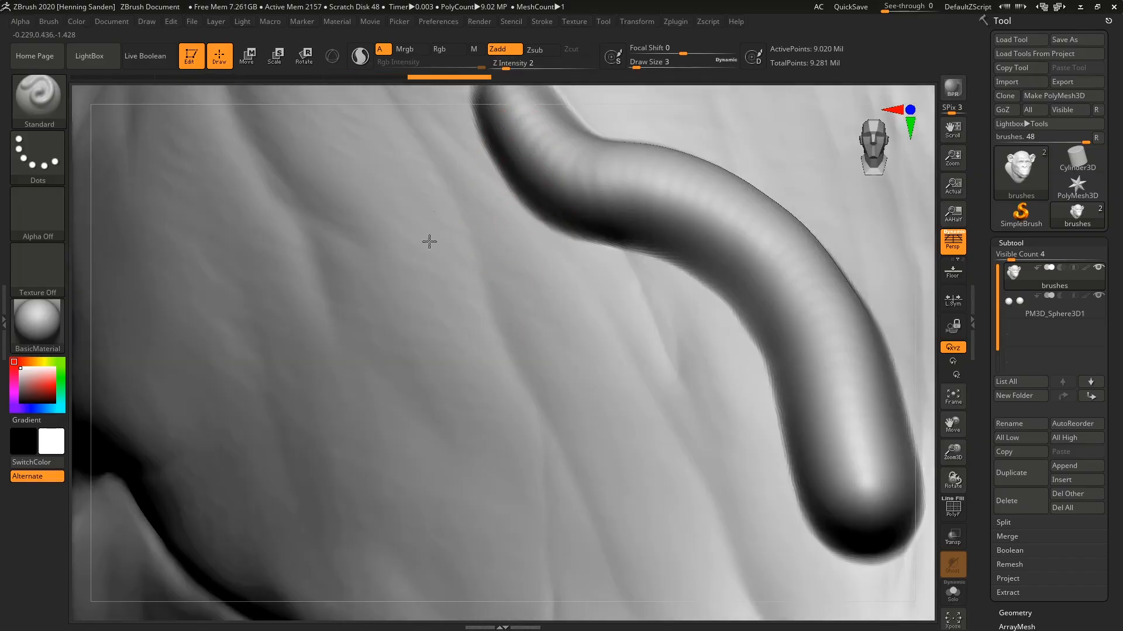
pyautogui.moveTo(399, 173); pyautogui.dragTo(444, 243)
pyautogui.moveTo(454, 261)
pyautogui.keyDown('ctrl'); pyautogui.mouseDown(button='right')
pyautogui.moveTo(457, 293)
pyautogui.moveTo(403, 251)
pyautogui.mouseUp(button='right'); pyautogui.keyUp('ctrl')
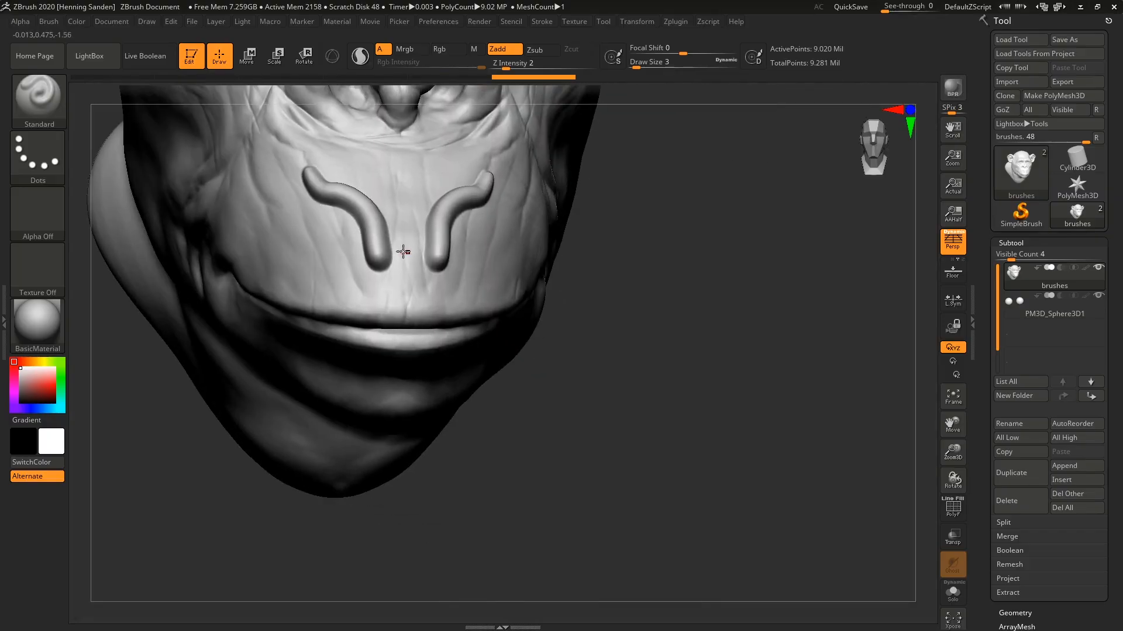
# Frame the whole head and undo the thick and faint strokes on the muzzle.
pyautogui.press('f')
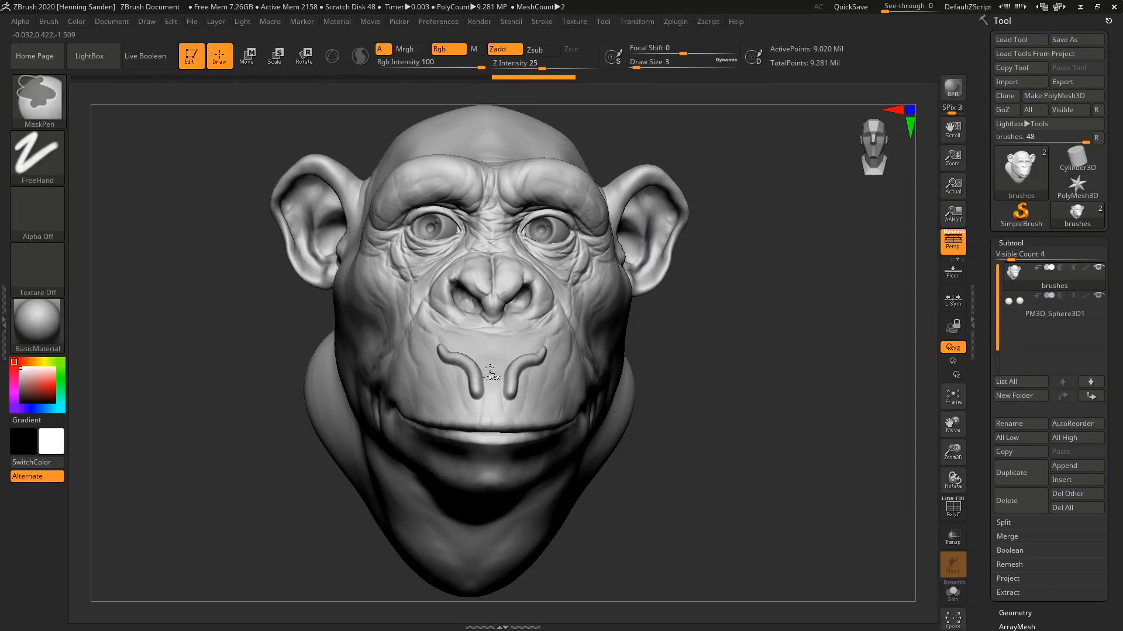
pyautogui.hotkey('ctrl', 'z')
pyautogui.hotkey('ctrl', 'z')
pyautogui.hotkey('ctrl', 'z')
pyautogui.hotkey('ctrl', 'z')
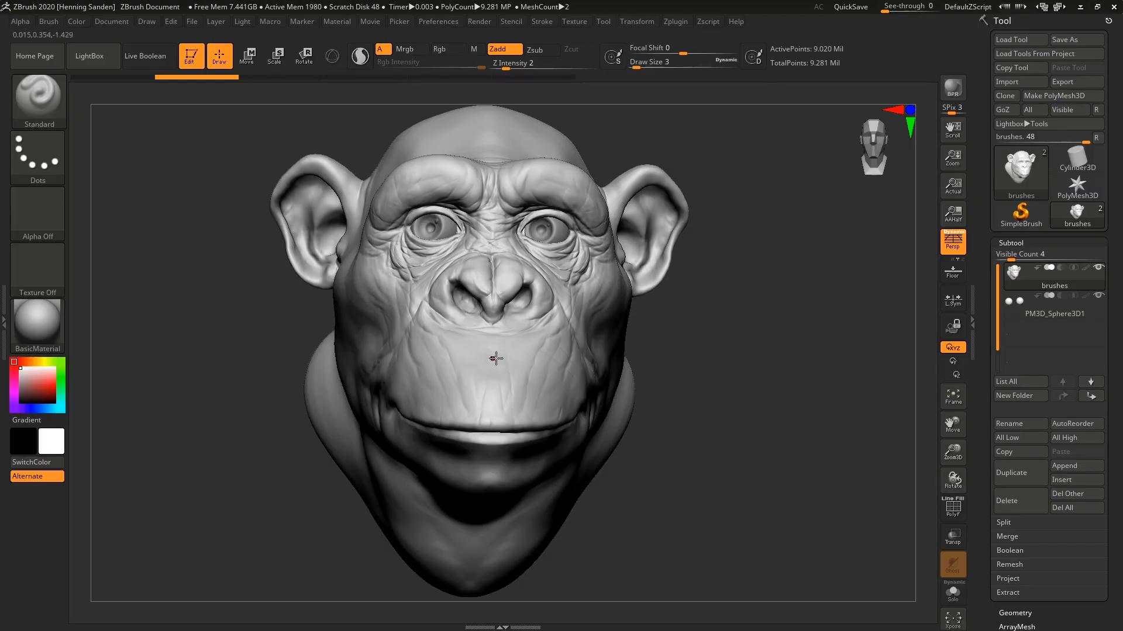
# Set the draw size to 17 and the Z Intensity to 25, and sculpt wrinkle strokes on one side of the muzzle.
pyautogui.keyDown('ctrl'); pyautogui.moveTo(498, 355); pyautogui.dragTo(521, 314, button='right'); pyautogui.keyUp('ctrl')
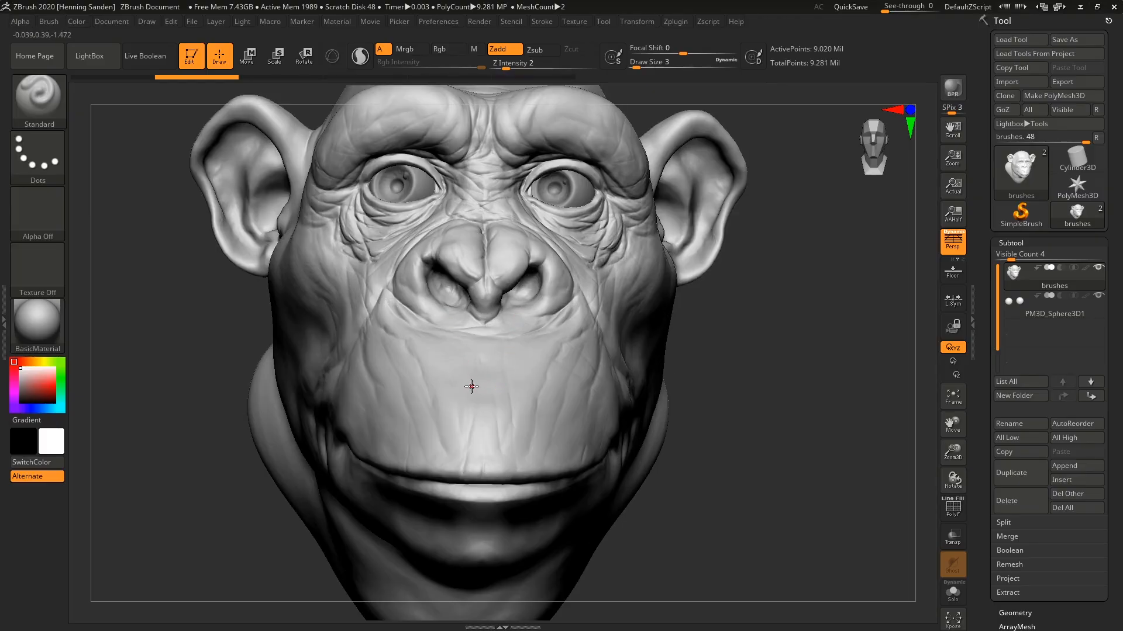
pyautogui.write('17')
pyautogui.press('Return')
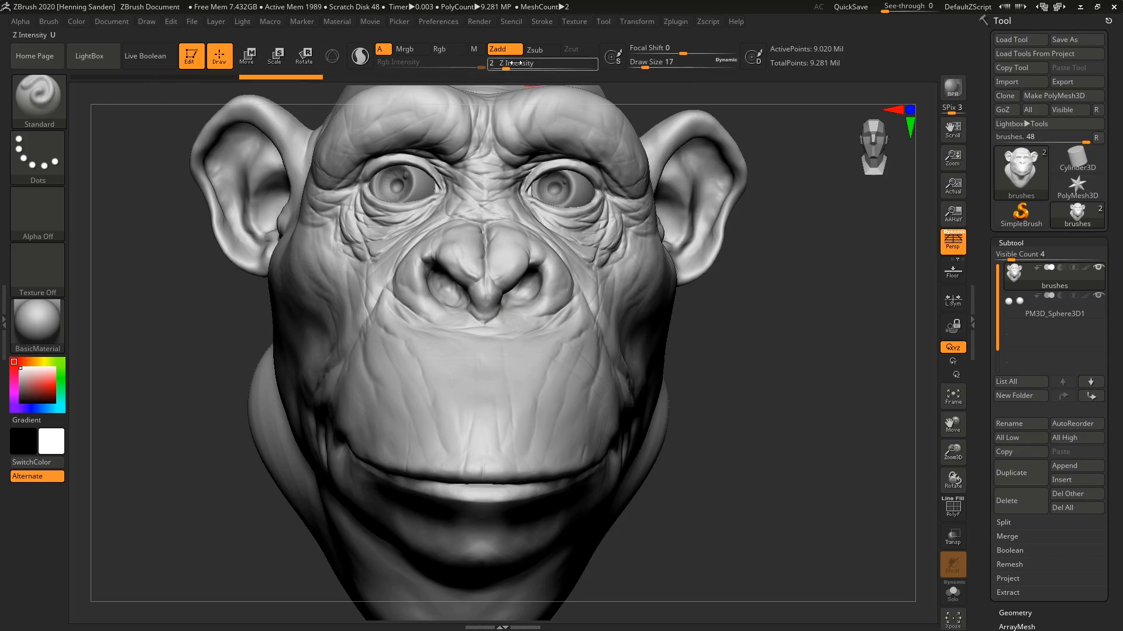
pyautogui.moveTo(514, 62); pyautogui.dragTo(521, 86)
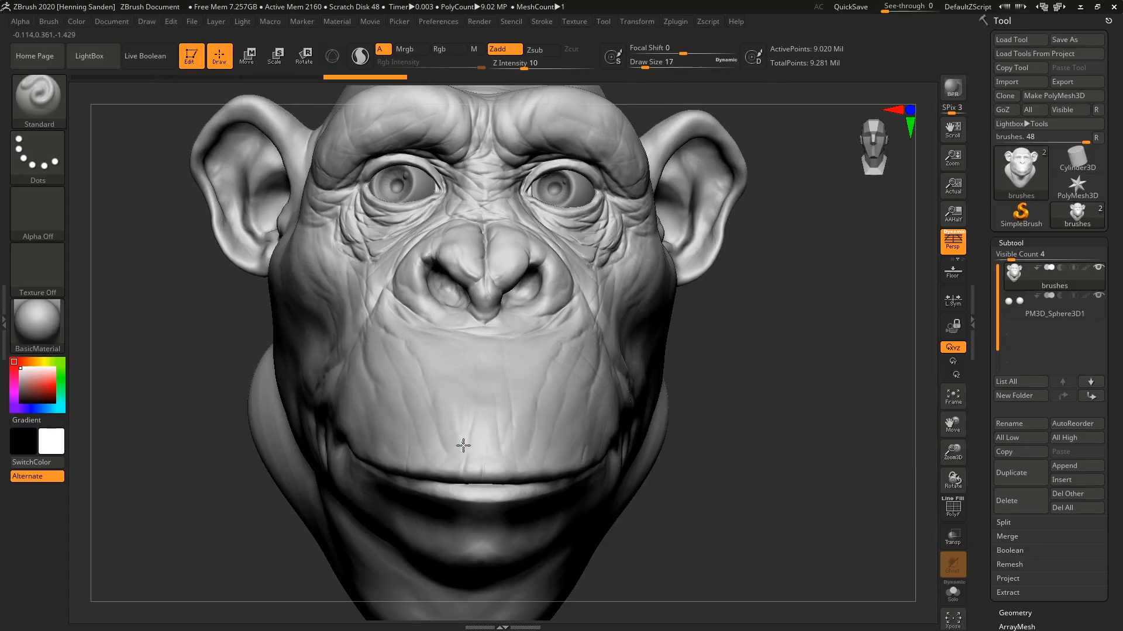
pyautogui.moveTo(522, 63); pyautogui.dragTo(542, 63)
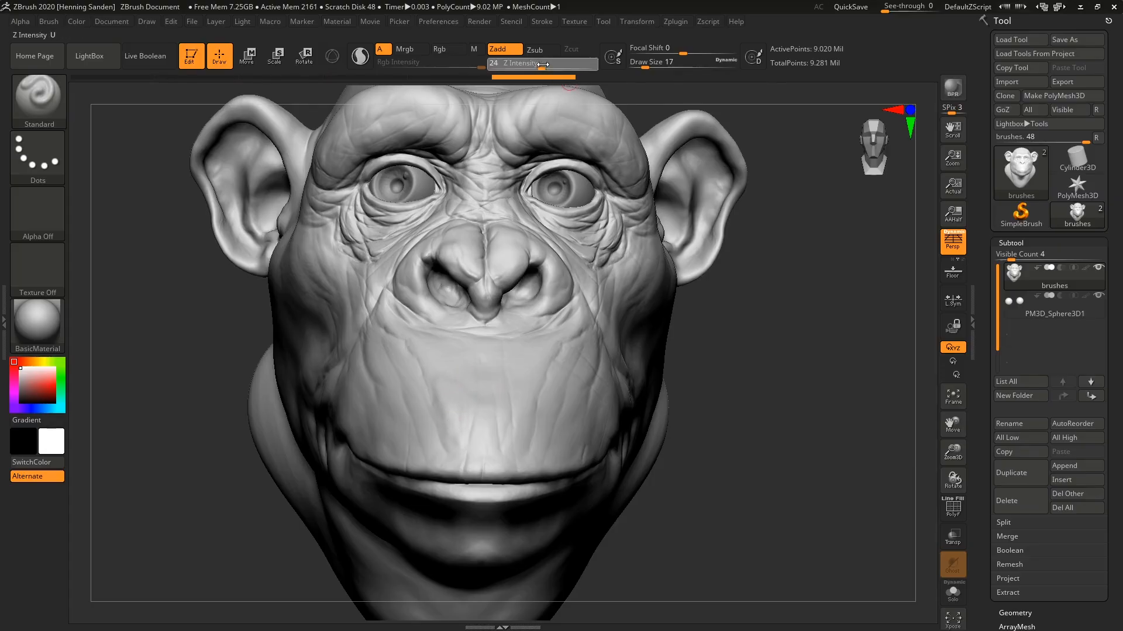
pyautogui.moveTo(428, 386); pyautogui.dragTo(448, 447)
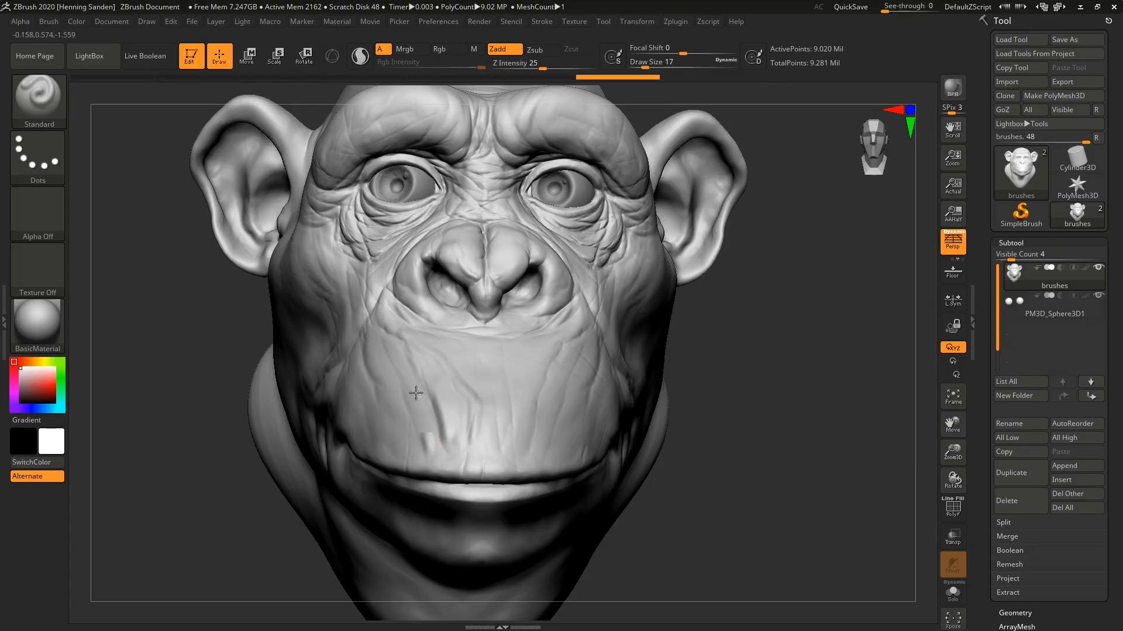
# Try additional wrinkle strokes down both sides of the muzzle at Z Intensity 25, and undo them.
pyautogui.moveTo(398, 355); pyautogui.dragTo(428, 438)
pyautogui.moveTo(471, 396); pyautogui.dragTo(489, 444)
pyautogui.moveTo(507, 397); pyautogui.dragTo(503, 424)
pyautogui.moveTo(568, 343); pyautogui.dragTo(512, 443)
pyautogui.moveTo(547, 368); pyautogui.dragTo(512, 440)
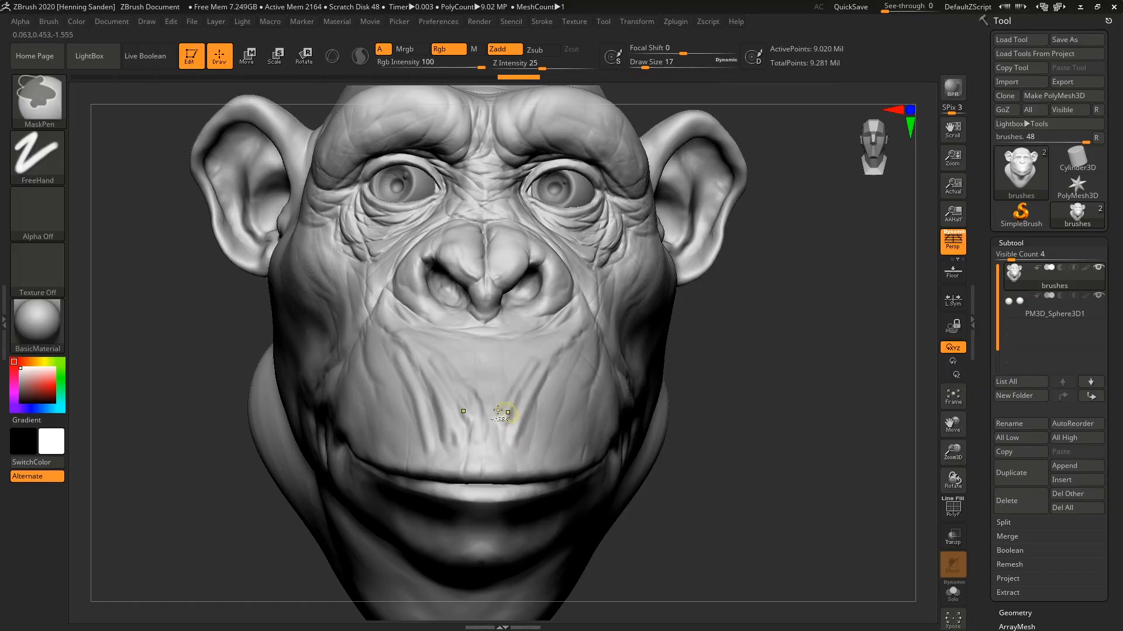
pyautogui.hotkey('ctrl', 'z')
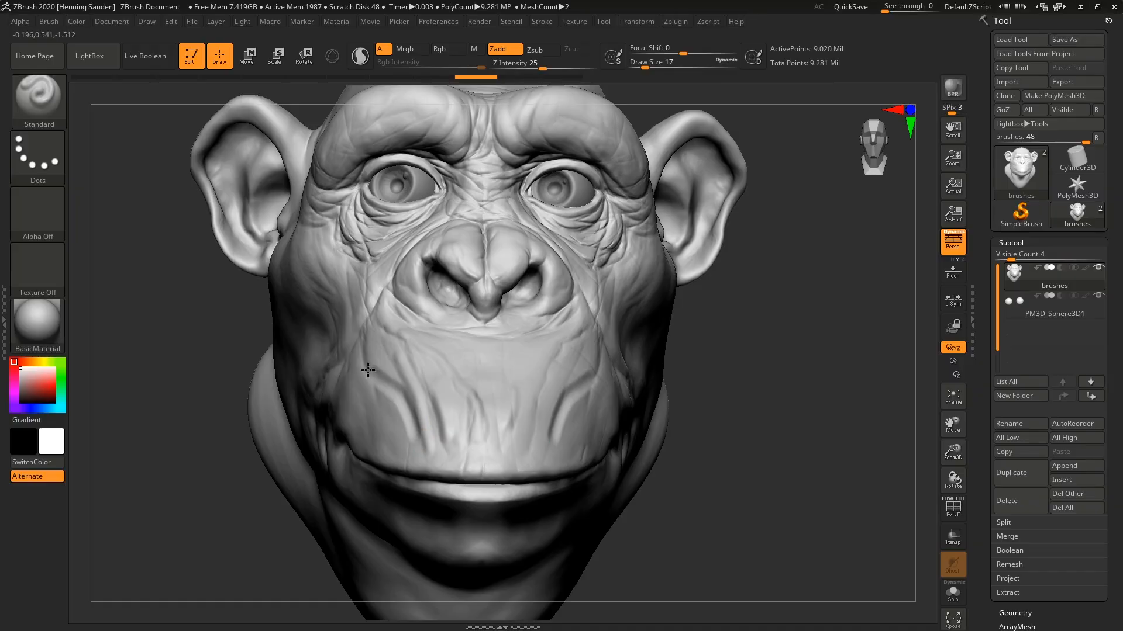
pyautogui.hotkey('ctrl', 'z')
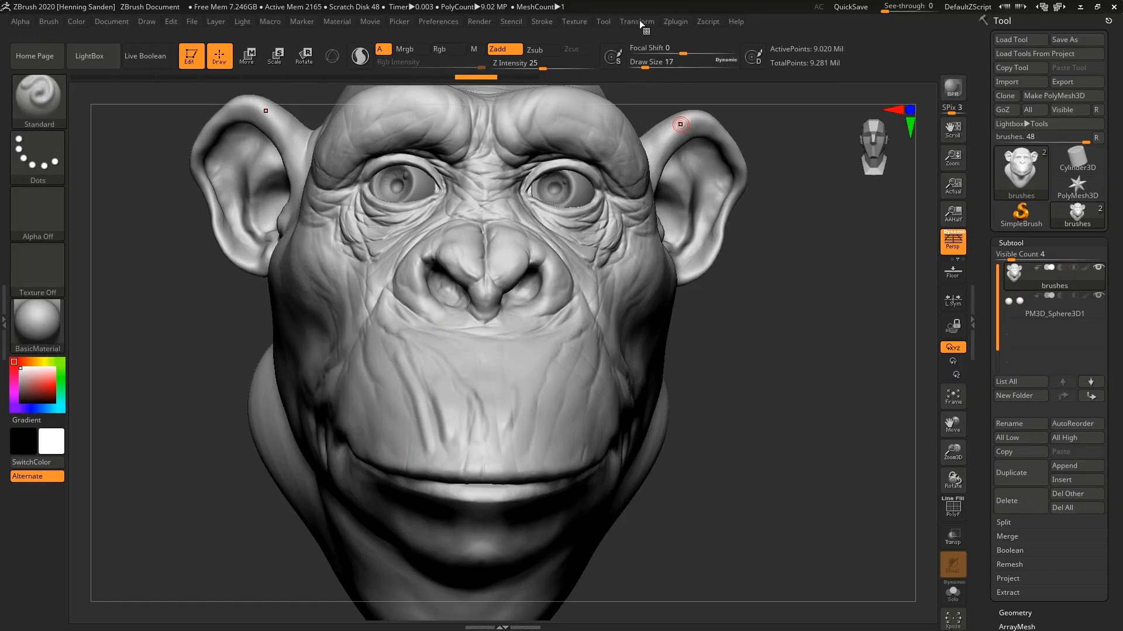
# Look over the Transform settings and inspect the front of the head.
pyautogui.click(640, 22)
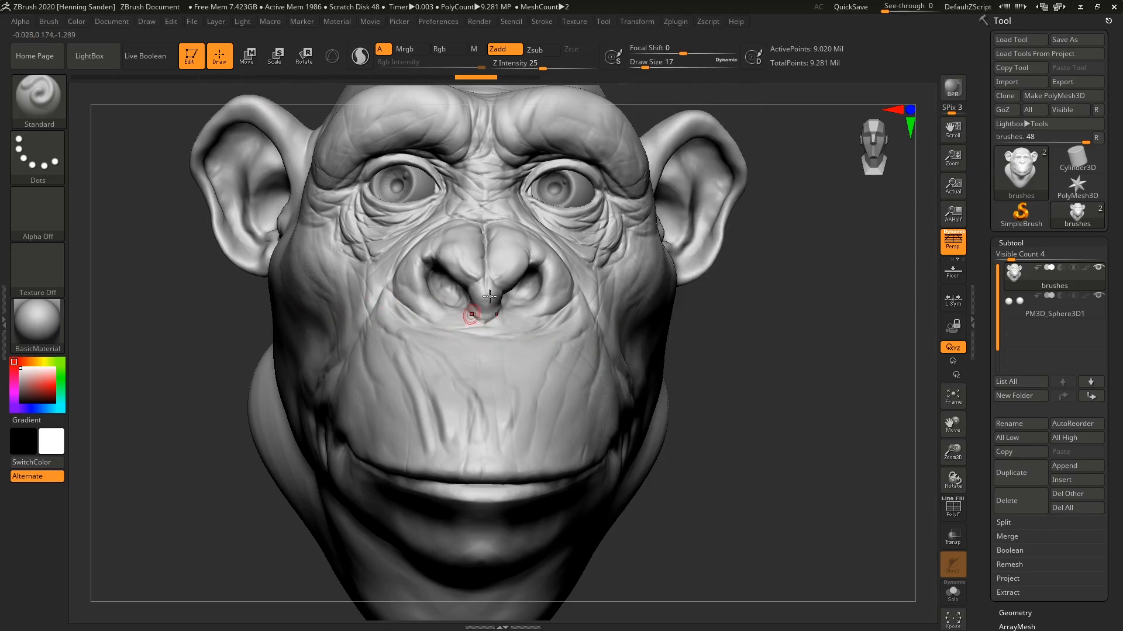
pyautogui.keyDown('ctrl'); pyautogui.moveTo(486, 299); pyautogui.dragTo(475, 292, button='right'); pyautogui.keyUp('ctrl')
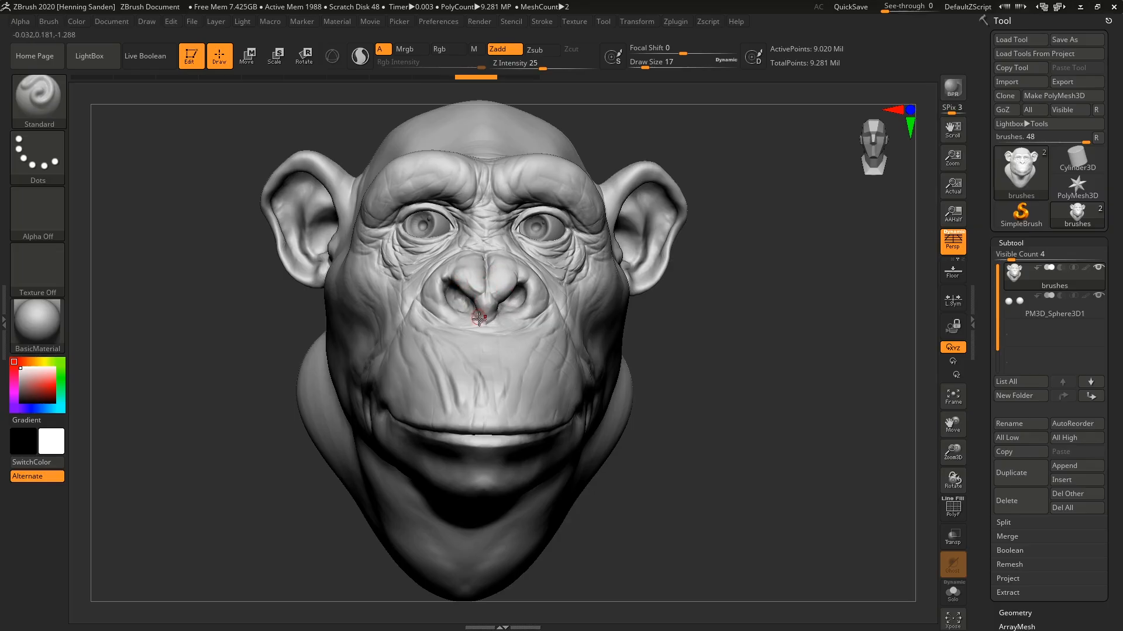
pyautogui.keyDown('ctrl'); pyautogui.moveTo(479, 340); pyautogui.dragTo(475, 409, button='right'); pyautogui.keyUp('ctrl')
pyautogui.press('ctrl')
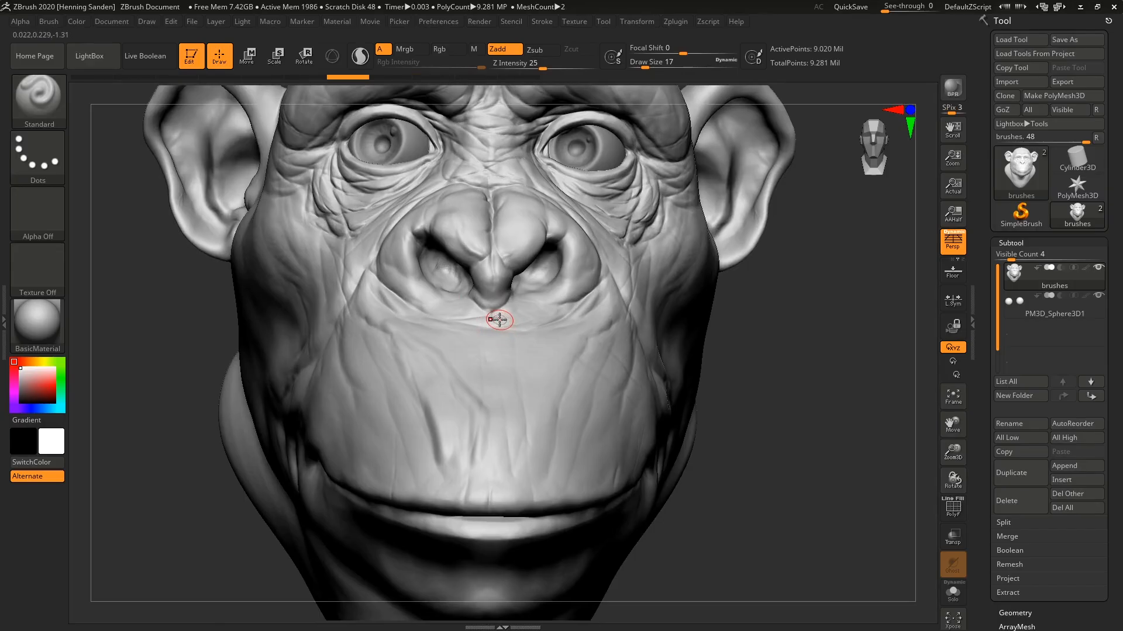
# Switch to the Inflat sculpting brush.
pyautogui.press('b')
pyautogui.press('i')
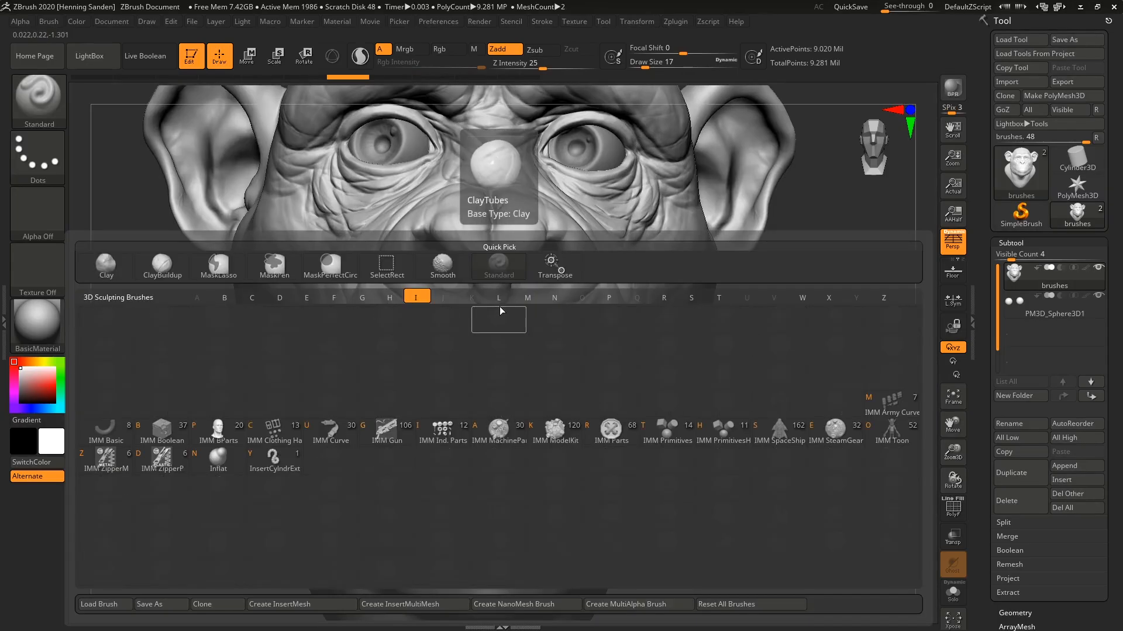
pyautogui.press('n')
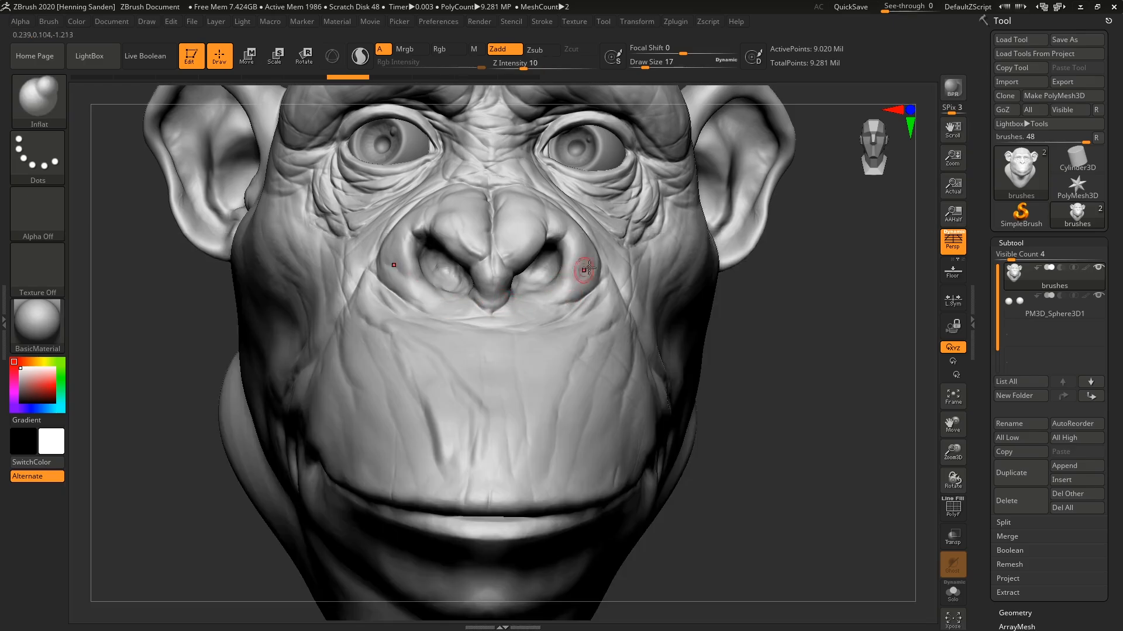
# Enlarge the Inflat brush to draw size 311, thicken the ears, and compare the shape before and after.
pyautogui.moveTo(585, 269); pyautogui.dragTo(660, 290, button='right')
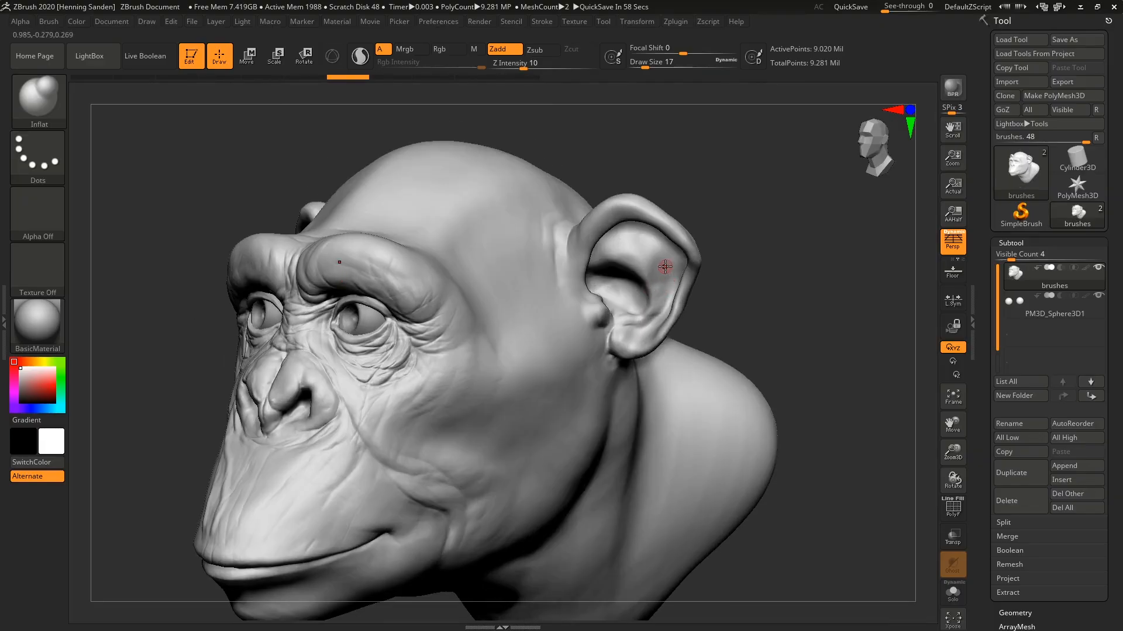
pyautogui.press('s')
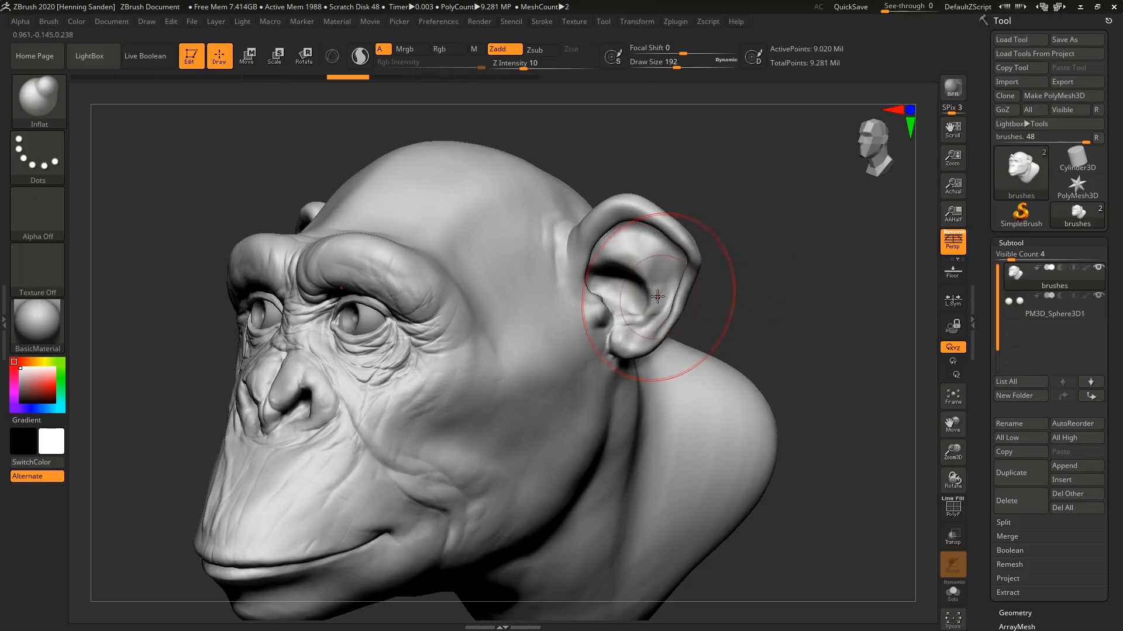
pyautogui.press('s')
pyautogui.moveTo(656, 296)
pyautogui.mouseDown()
pyautogui.moveTo(668, 295)
pyautogui.moveTo(638, 237)
pyautogui.moveTo(649, 305)
pyautogui.mouseUp()
pyautogui.moveTo(649, 306)
pyautogui.mouseDown(button='right')
pyautogui.moveTo(683, 248)
pyautogui.moveTo(679, 289)
pyautogui.moveTo(691, 272)
pyautogui.moveTo(670, 283)
pyautogui.mouseUp(button='right')
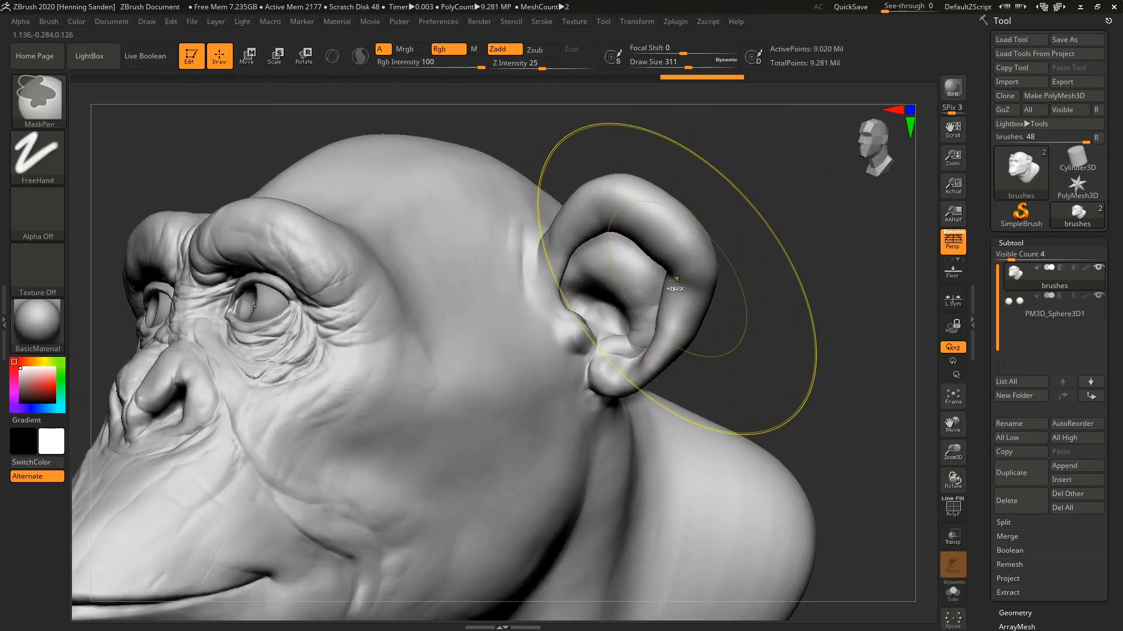
pyautogui.hotkey('ctrl', 'z')
pyautogui.hotkey('ctrl', 'shift', 'z')
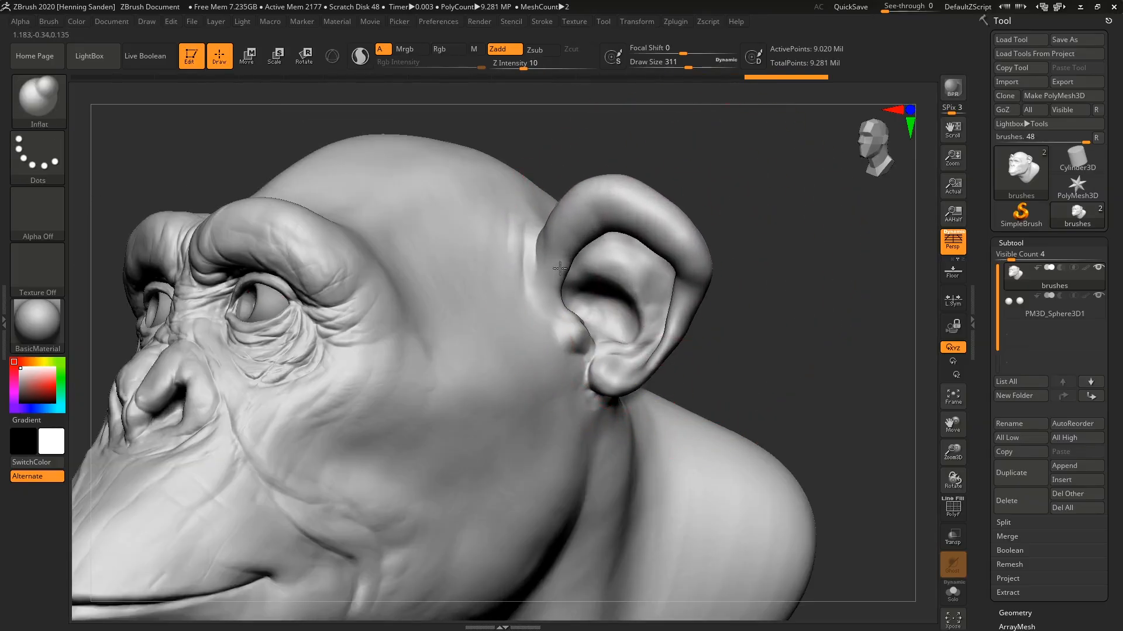
# Inflate the brow ridges at draw size 311 and undo the last stroke.
pyautogui.moveTo(680, 339); pyautogui.dragTo(638, 379)
pyautogui.moveTo(364, 307)
pyautogui.mouseDown()
pyautogui.moveTo(354, 291)
pyautogui.moveTo(245, 247)
pyautogui.moveTo(226, 262)
pyautogui.mouseUp()
pyautogui.moveTo(272, 311)
pyautogui.keyDown('alt'); pyautogui.mouseDown(button='right')
pyautogui.moveTo(401, 295)
pyautogui.moveTo(404, 253)
pyautogui.moveTo(453, 260)
pyautogui.mouseUp(button='right'); pyautogui.keyUp('alt')
pyautogui.keyDown('ctrl'); pyautogui.moveTo(453, 260); pyautogui.dragTo(457, 316, button='right'); pyautogui.keyUp('ctrl')
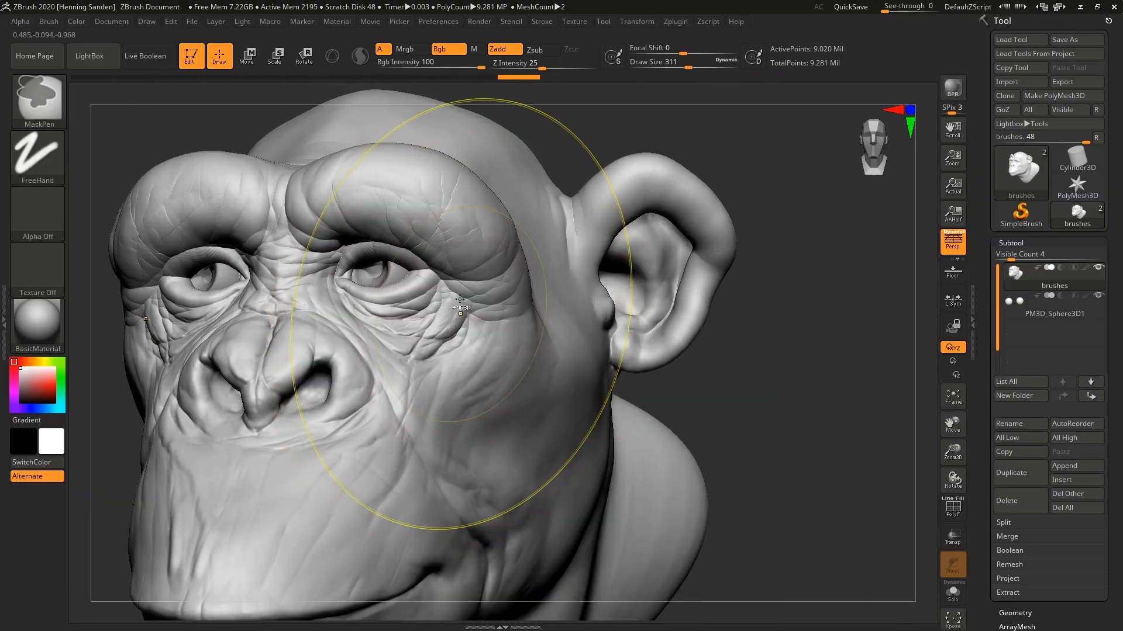
pyautogui.hotkey('ctrl', 'z')
# Try inflating the wrinkled skin around the eyes with repeated strokes, and undo them.
pyautogui.moveTo(453, 289); pyautogui.dragTo(380, 278)
pyautogui.moveTo(417, 318)
pyautogui.keyDown('ctrl'); pyautogui.mouseDown(button='right')
pyautogui.moveTo(433, 344)
pyautogui.moveTo(442, 337)
pyautogui.mouseUp(button='right'); pyautogui.keyUp('ctrl')
pyautogui.moveTo(440, 311)
pyautogui.mouseDown()
pyautogui.moveTo(430, 355)
pyautogui.moveTo(384, 374)
pyautogui.mouseUp()
pyautogui.moveTo(443, 315)
pyautogui.mouseDown()
pyautogui.moveTo(438, 300)
pyautogui.moveTo(434, 314)
pyautogui.moveTo(394, 292)
pyautogui.mouseUp()
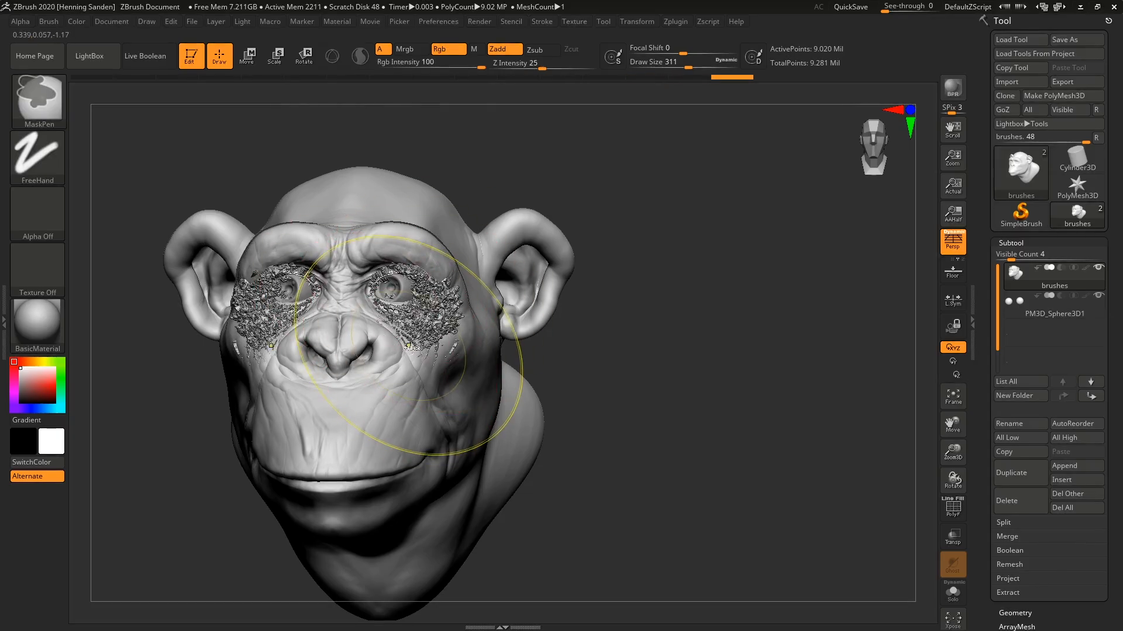
pyautogui.hotkey('ctrl', 'z')
# Enlarge the Inflat brush to draw size 408 and undo the remaining inflation around the eyes.
pyautogui.hotkey('ctrl', 'z')
pyautogui.hotkey('ctrl', 'z')
pyautogui.press('s')
pyautogui.moveTo(422, 335); pyautogui.dragTo(358, 453)
pyautogui.moveTo(637, 432); pyautogui.dragTo(454, 409)
pyautogui.hotkey('ctrl', 'z')
pyautogui.hotkey('ctrl', 'z')
pyautogui.hotkey('ctrl', 'z')
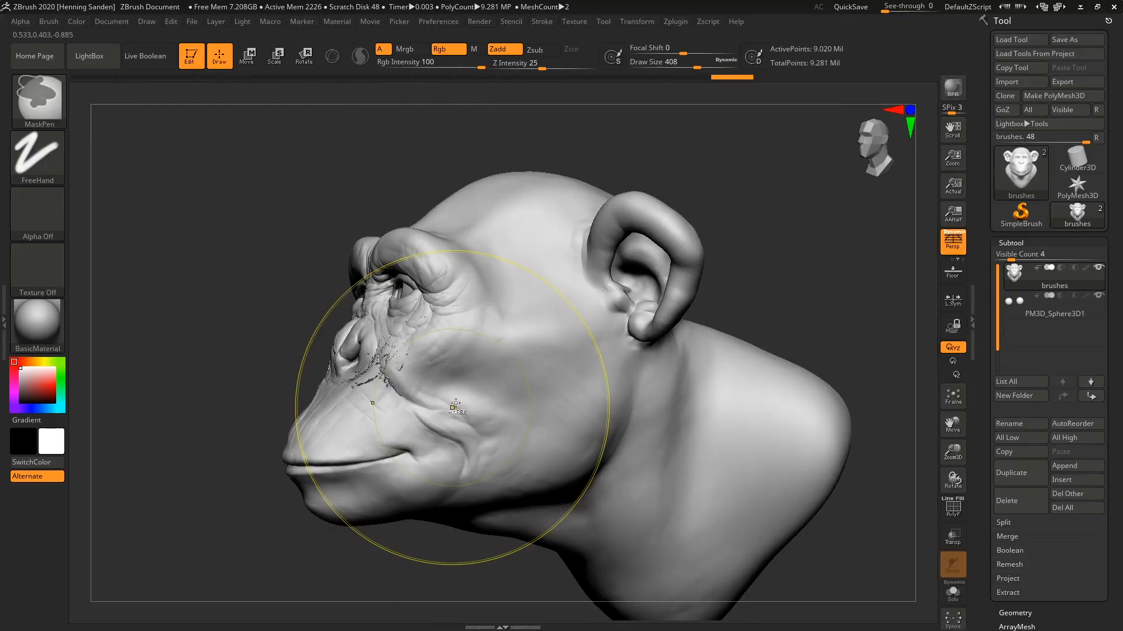
# Undo the remaining inflation on the brows and ears.
pyautogui.hotkey('ctrl', 'z')
pyautogui.hotkey('ctrl', 'z')
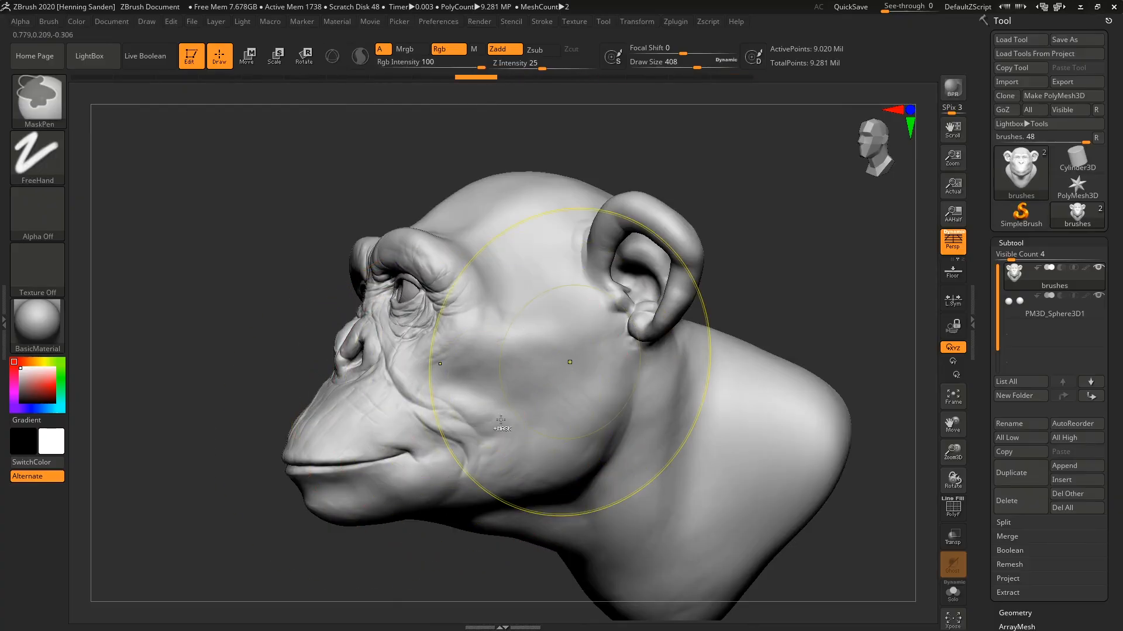
pyautogui.hotkey('ctrl', 'z')
pyautogui.hotkey('ctrl', 'z')
pyautogui.hotkey('ctrl', 'z')
pyautogui.moveTo(731, 246); pyautogui.dragTo(836, 246)
pyautogui.moveTo(655, 234)
pyautogui.mouseDown()
pyautogui.moveTo(685, 258)
pyautogui.moveTo(658, 295)
pyautogui.moveTo(637, 248)
pyautogui.mouseUp()
pyautogui.moveTo(777, 249); pyautogui.dragTo(668, 233)
pyautogui.hotkey('ctrl', 'z')
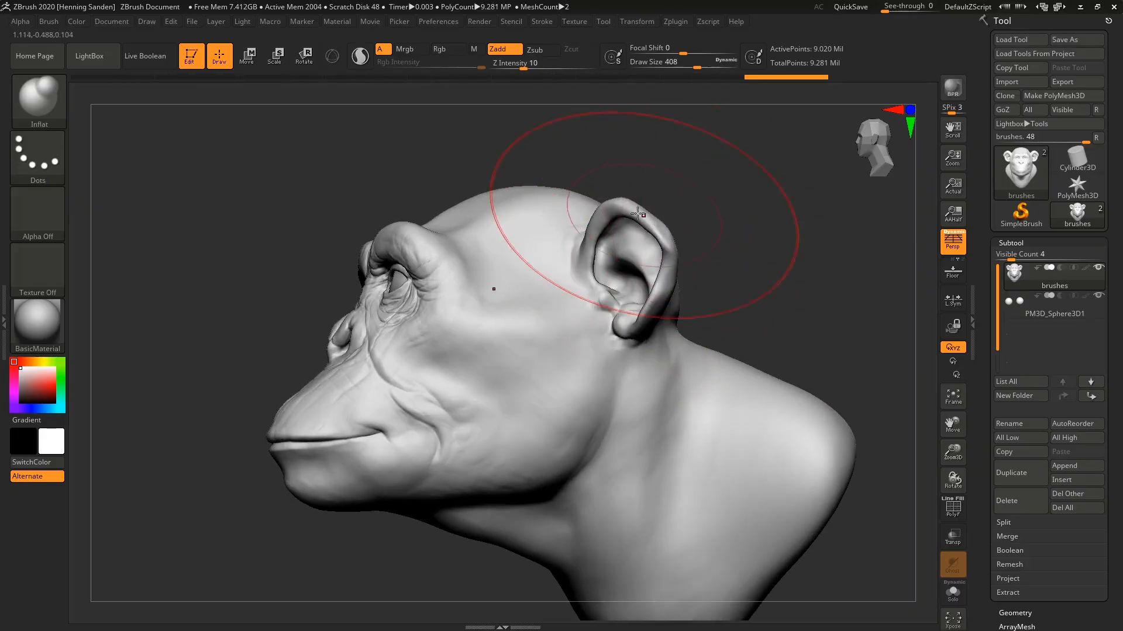
# Inflate the ear rim with the Inflat brush at draw size 408.
pyautogui.moveTo(588, 239); pyautogui.dragTo(597, 225)
pyautogui.moveTo(550, 295); pyautogui.dragTo(657, 263, button='right')
pyautogui.moveTo(685, 245)
pyautogui.mouseDown()
pyautogui.moveTo(649, 217)
pyautogui.moveTo(681, 235)
pyautogui.moveTo(650, 321)
pyautogui.moveTo(623, 292)
pyautogui.mouseUp()
pyautogui.moveTo(628, 242); pyautogui.dragTo(559, 266, button='right')
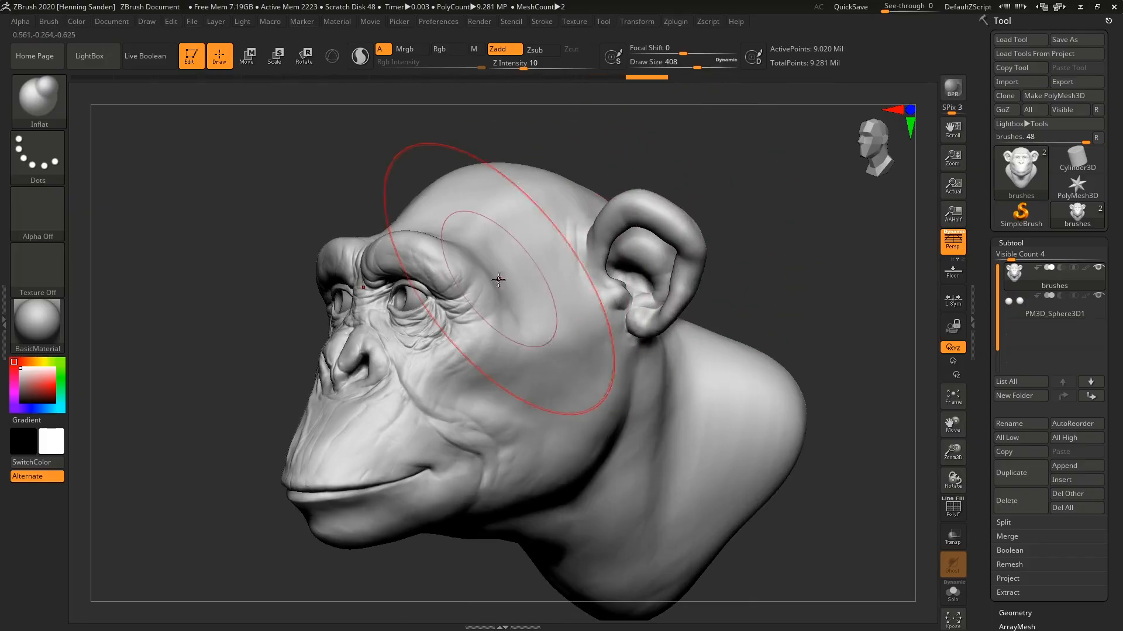
# Try inflating the brow ridge above the eye, undo it, and reduce the Inflat brush to draw size 293.
pyautogui.moveTo(468, 284)
pyautogui.mouseDown()
pyautogui.moveTo(418, 254)
pyautogui.moveTo(397, 256)
pyautogui.mouseUp()
pyautogui.moveTo(421, 305)
pyautogui.keyDown('ctrl'); pyautogui.mouseDown(button='right')
pyautogui.moveTo(456, 345)
pyautogui.moveTo(568, 304)
pyautogui.mouseUp(button='right'); pyautogui.keyUp('ctrl')
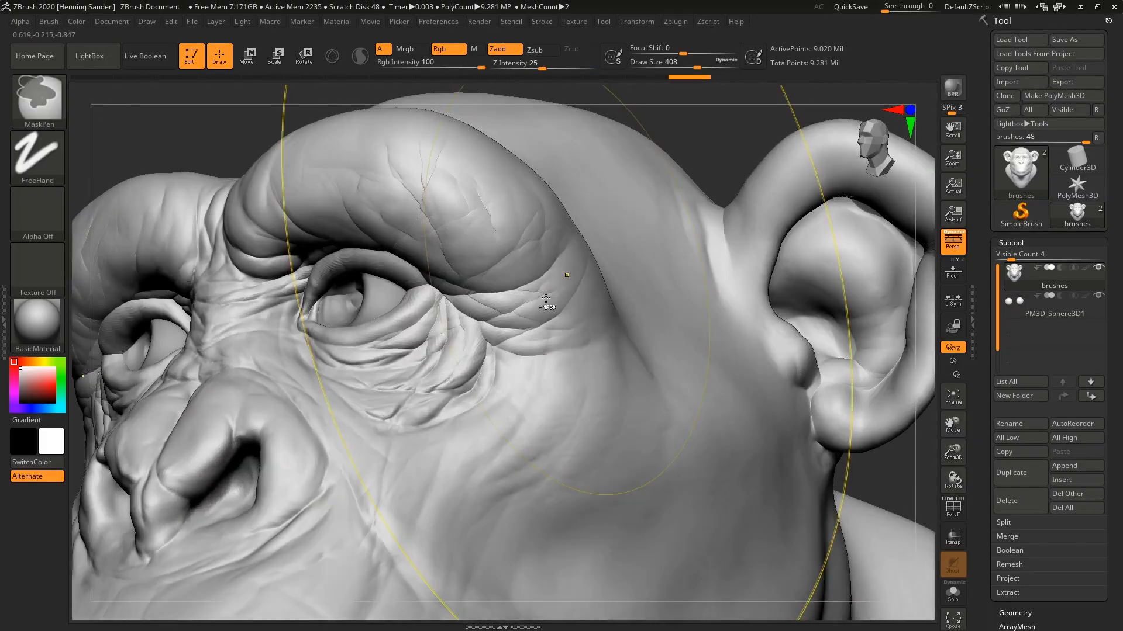
pyautogui.press('[')
pyautogui.moveTo(548, 300)
pyautogui.mouseDown()
pyautogui.moveTo(532, 310)
pyautogui.moveTo(541, 286)
pyautogui.mouseUp()
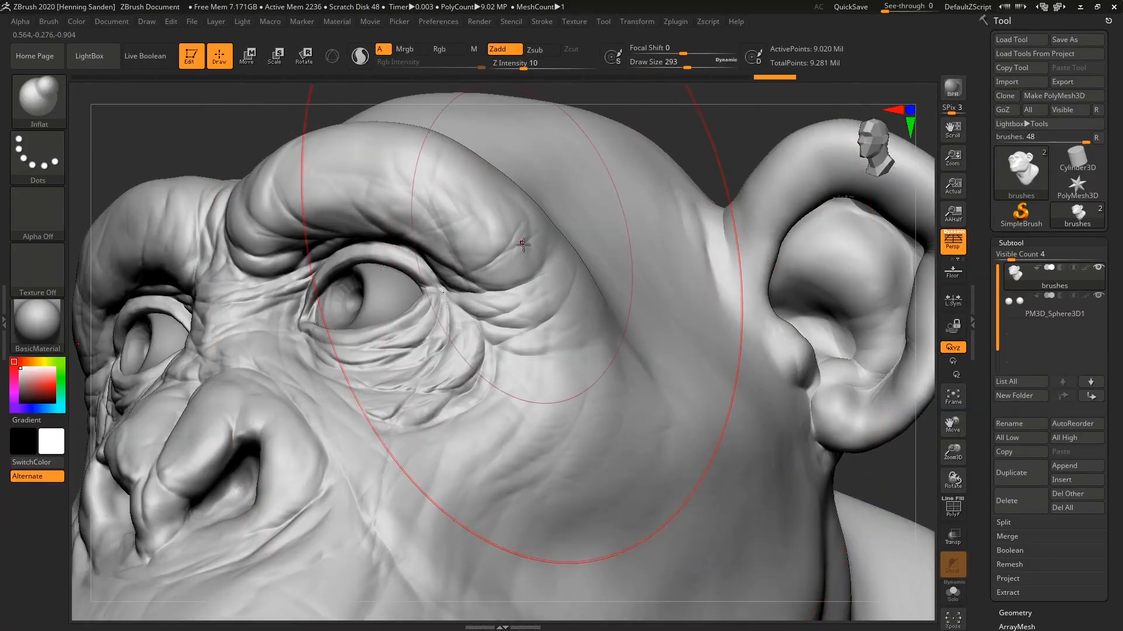
# Plump up the wrinkled skin beneath and beside the eye with the Inflat brush at draw size 202.
pyautogui.moveTo(468, 363); pyautogui.dragTo(463, 375)
pyautogui.moveTo(409, 351); pyautogui.dragTo(436, 370, button='right')
pyautogui.press('s')
pyautogui.moveTo(436, 370); pyautogui.dragTo(427, 372)
pyautogui.moveTo(429, 374)
pyautogui.keyDown('ctrl'); pyautogui.mouseDown(button='right')
pyautogui.moveTo(601, 405)
pyautogui.moveTo(581, 370)
pyautogui.mouseUp(button='right'); pyautogui.keyUp('ctrl')
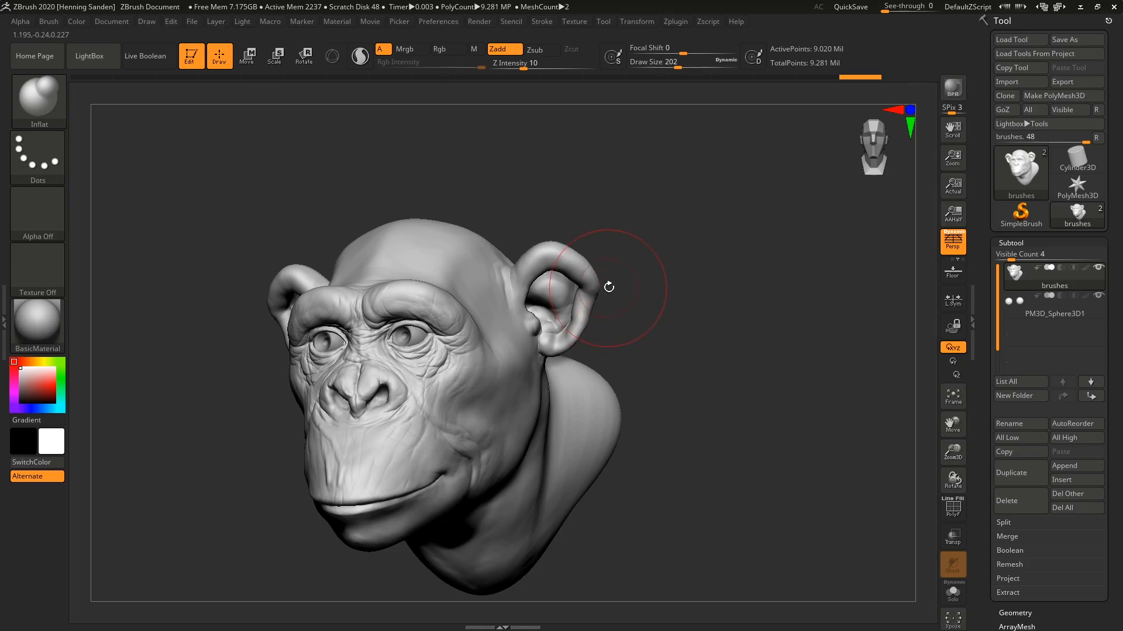
pyautogui.moveTo(475, 398); pyautogui.dragTo(481, 343, button='right')
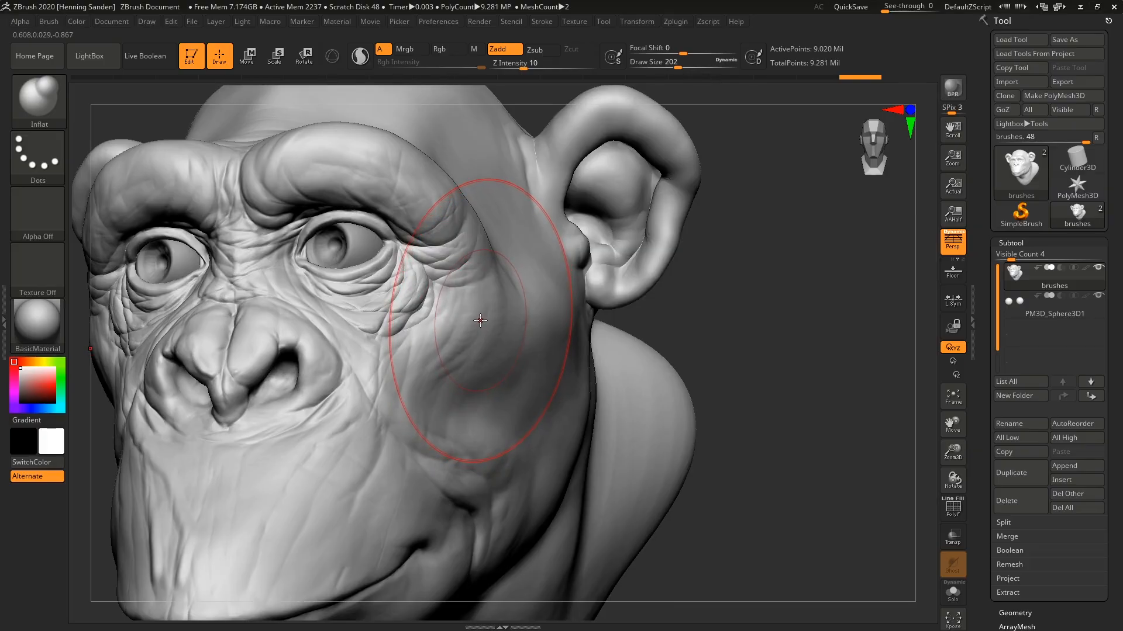
# Select the ClayBuildup brush, set its draw size to 68, and lay overlapping clay strokes down the cheekbone.
pyautogui.press('b')
pyautogui.press('c')
pyautogui.press('b')
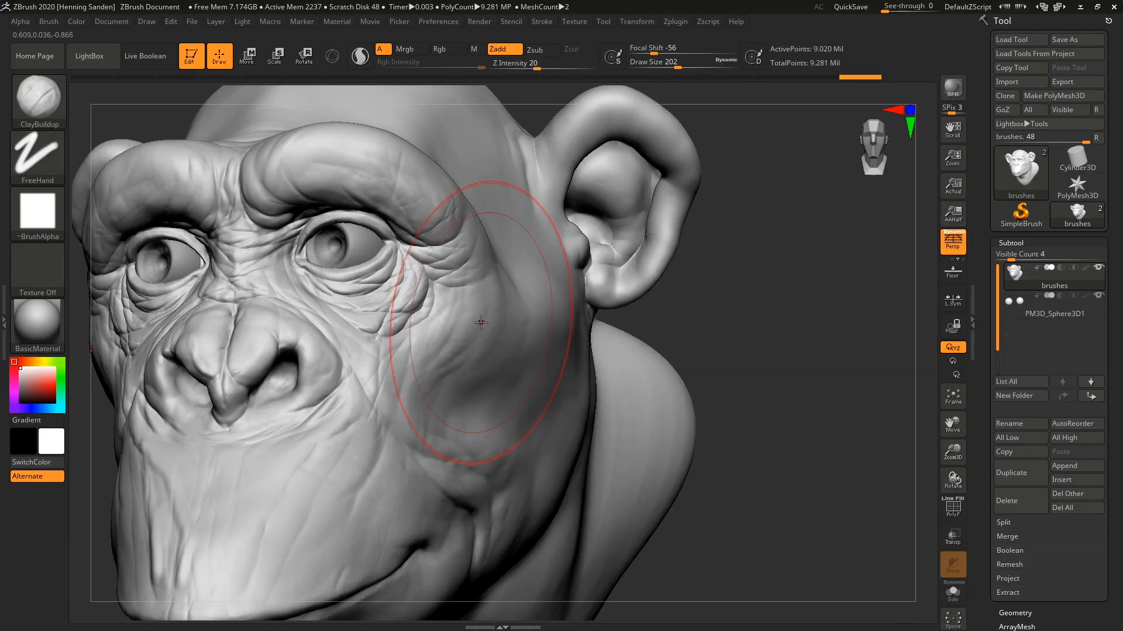
pyautogui.moveTo(524, 306); pyautogui.dragTo(500, 326, button='right')
pyautogui.press('s')
pyautogui.moveTo(501, 325)
pyautogui.mouseDown()
pyautogui.moveTo(476, 325)
pyautogui.moveTo(465, 371)
pyautogui.mouseUp()
pyautogui.moveTo(510, 285)
pyautogui.mouseDown()
pyautogui.moveTo(513, 309)
pyautogui.moveTo(471, 382)
pyautogui.mouseUp()
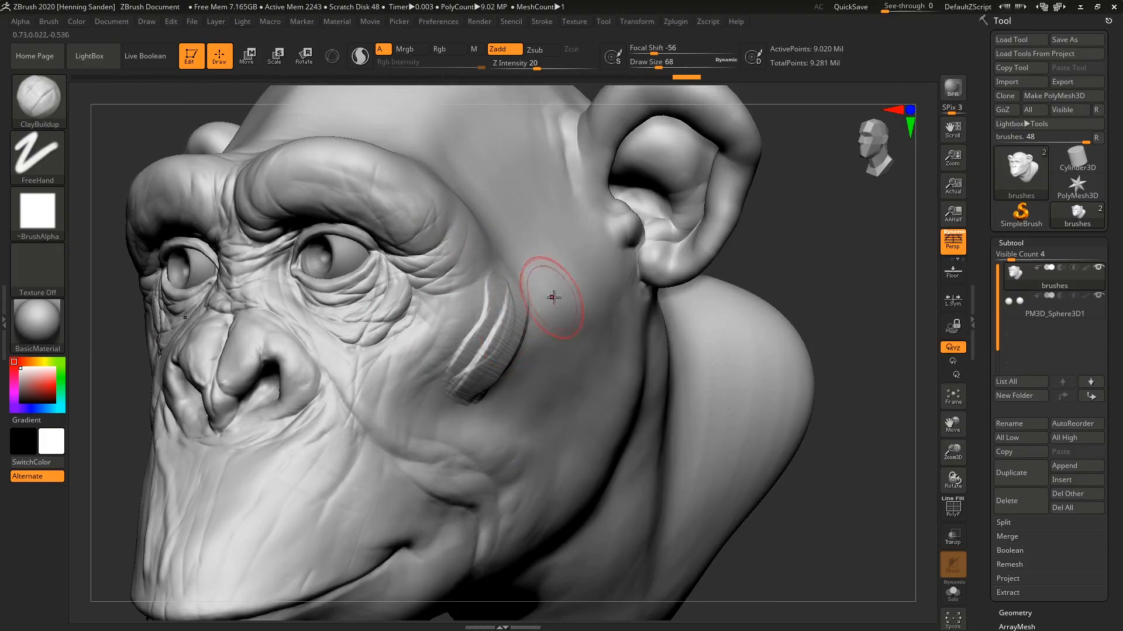
# Try stacking clay on the cheek in front of the ear into a protruding mass, and undo the excess buildup.
pyautogui.moveTo(578, 316)
pyautogui.mouseDown()
pyautogui.moveTo(519, 318)
pyautogui.moveTo(541, 325)
pyautogui.mouseUp()
pyautogui.moveTo(577, 314); pyautogui.dragTo(581, 304, button='right')
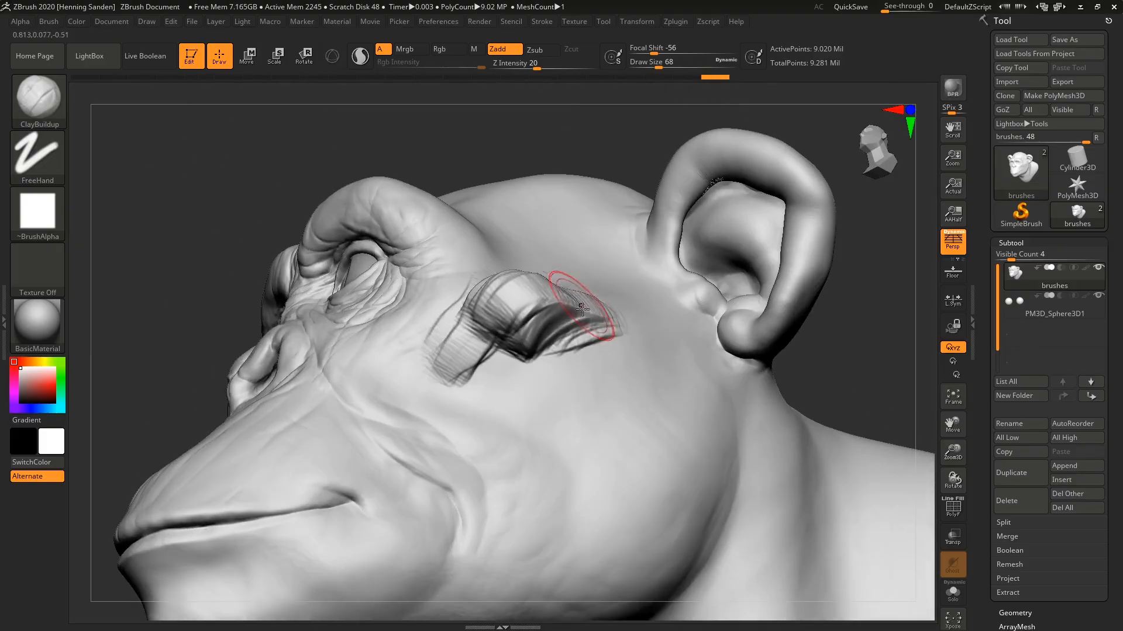
pyautogui.hotkey('ctrl', 'z')
pyautogui.moveTo(531, 346)
pyautogui.mouseDown()
pyautogui.moveTo(558, 305)
pyautogui.moveTo(506, 360)
pyautogui.mouseUp()
pyautogui.moveTo(552, 327); pyautogui.dragTo(557, 285, button='right')
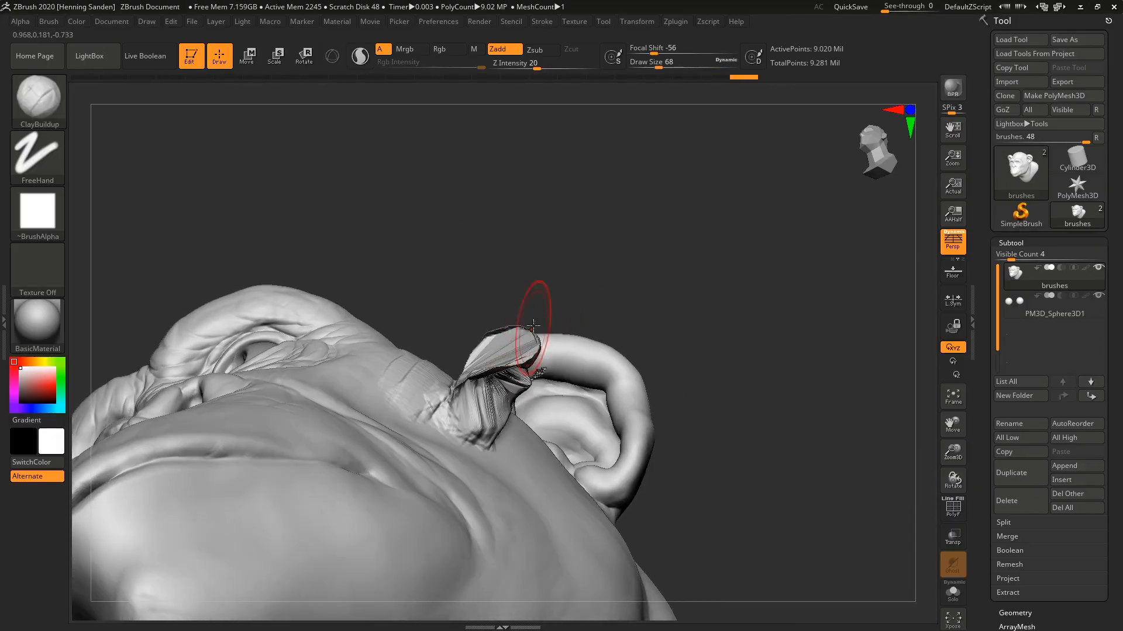
pyautogui.moveTo(532, 344)
pyautogui.mouseDown(button='right')
pyautogui.moveTo(535, 318)
pyautogui.moveTo(514, 369)
pyautogui.mouseUp(button='right')
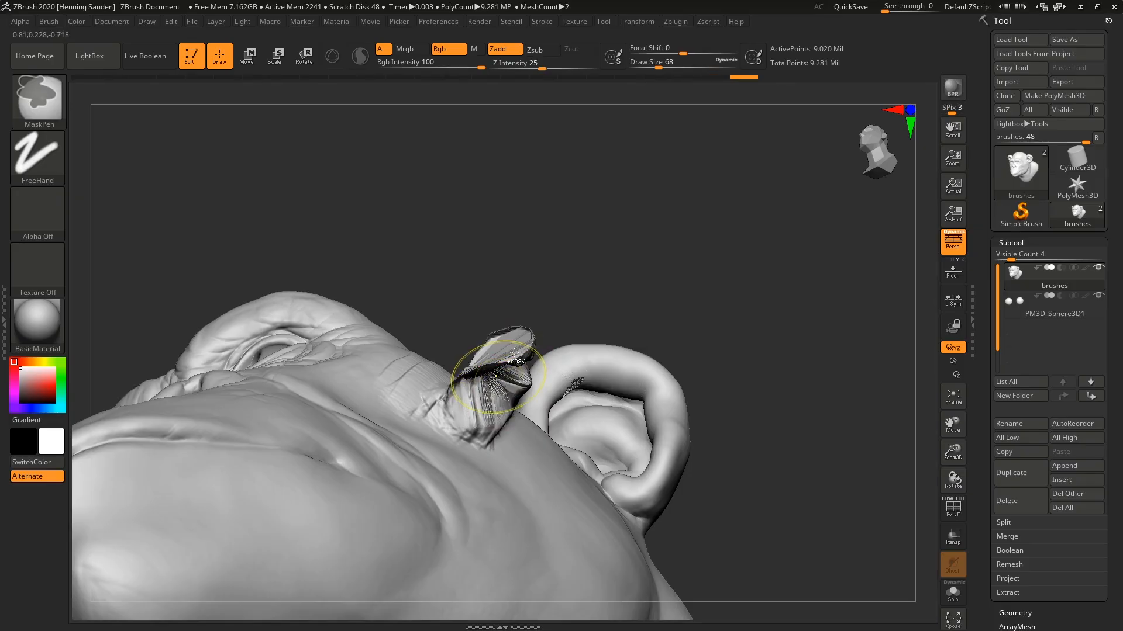
pyautogui.hotkey('ctrl', 'z')
pyautogui.moveTo(501, 368)
pyautogui.mouseDown()
pyautogui.moveTo(496, 435)
pyautogui.moveTo(458, 347)
pyautogui.mouseUp()
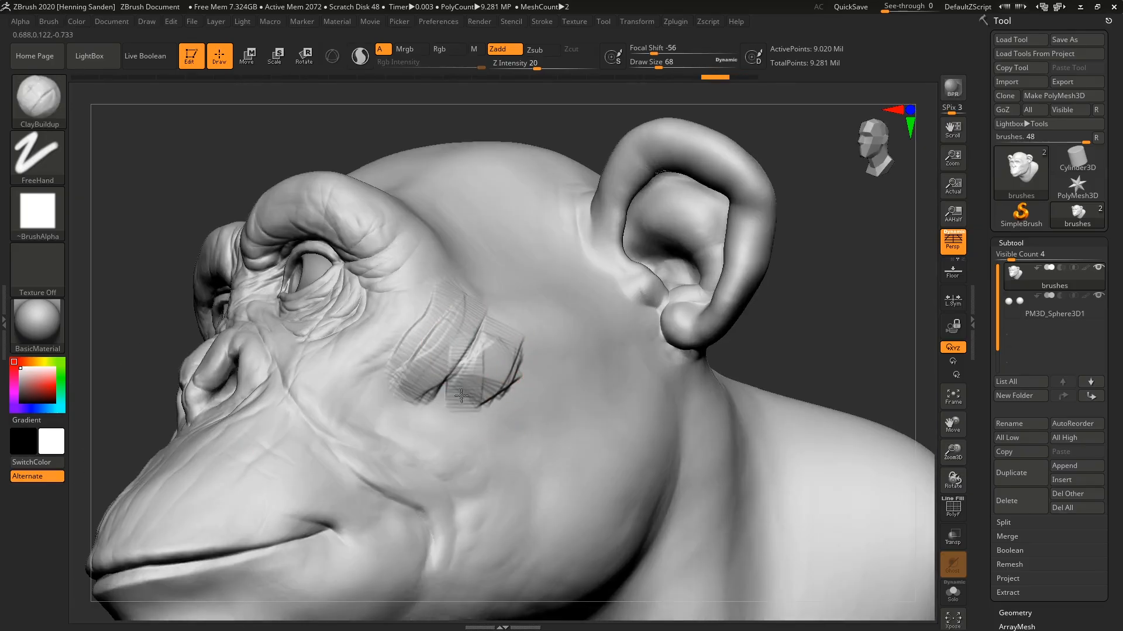
# Hatch fine ClayBuildup strokes diagonally across the cheekbone and undo the last strokes.
pyautogui.moveTo(404, 401); pyautogui.dragTo(375, 430)
pyautogui.moveTo(368, 424); pyautogui.dragTo(426, 372, button='right')
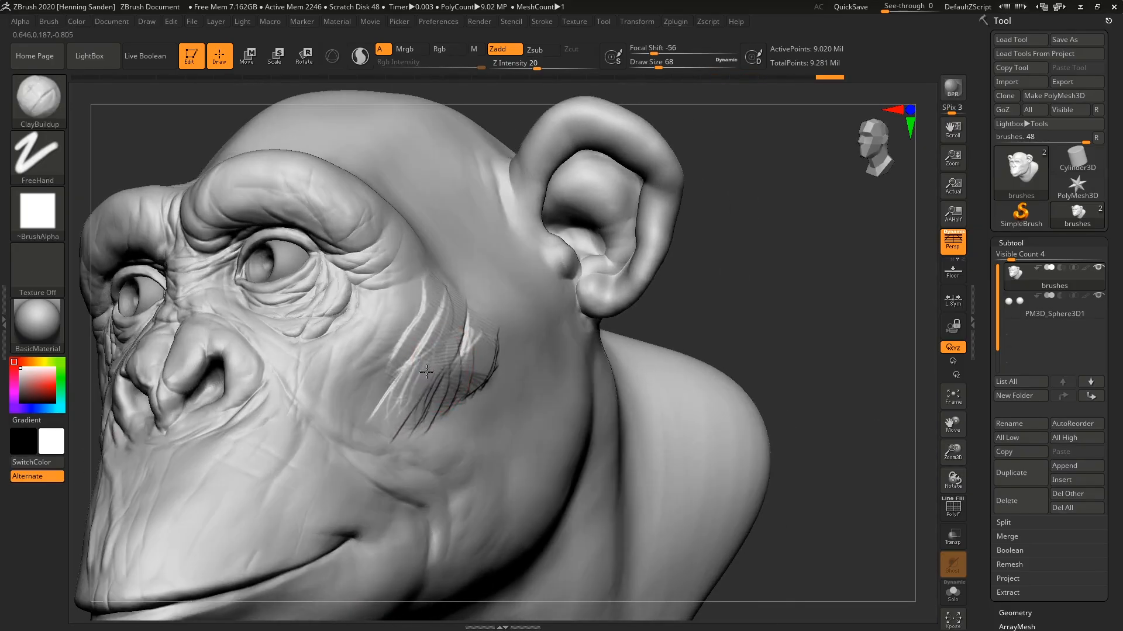
pyautogui.moveTo(399, 334)
pyautogui.mouseDown()
pyautogui.moveTo(377, 409)
pyautogui.moveTo(412, 424)
pyautogui.mouseUp()
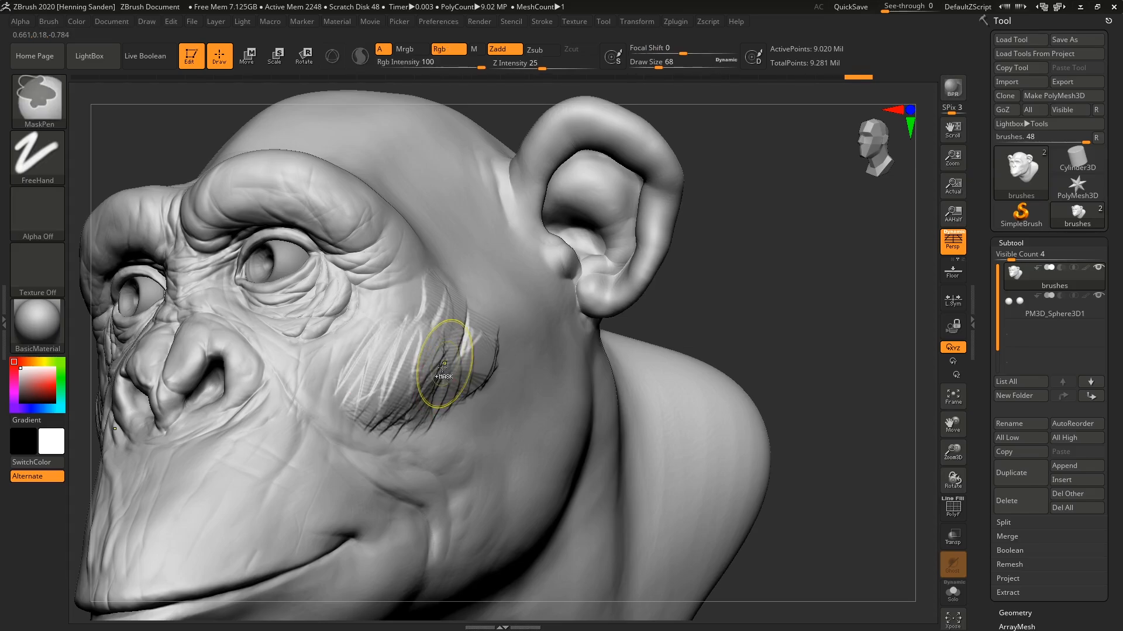
pyautogui.hotkey('ctrl', 'z')
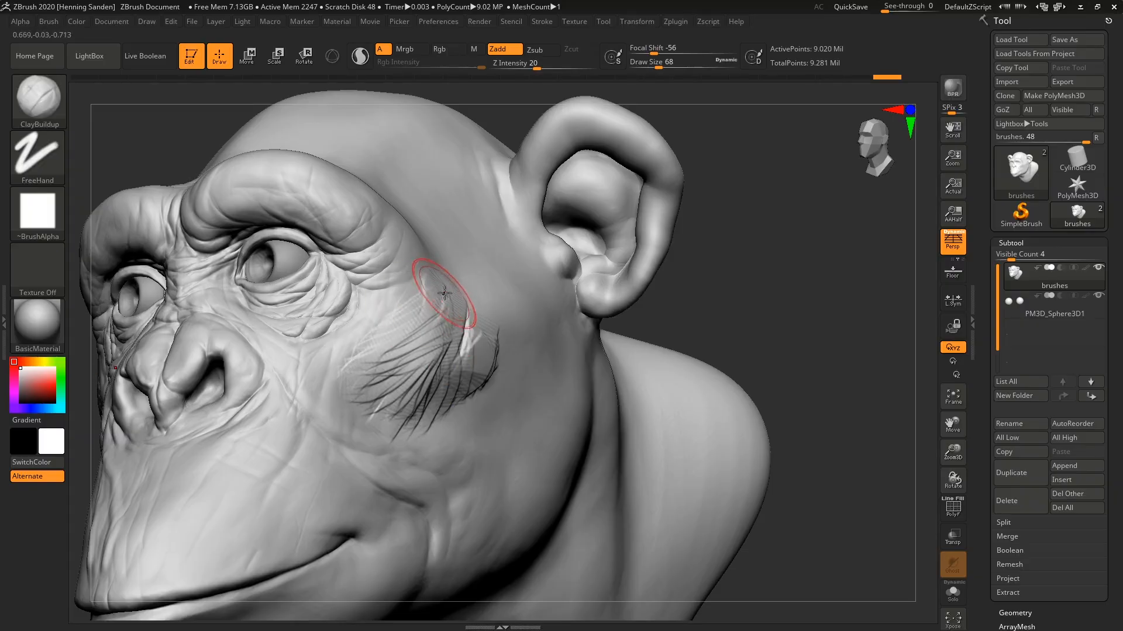
# Build directional clay strands from the eye's outer corner across the cheekbone toward the ear.
pyautogui.moveTo(444, 293); pyautogui.dragTo(444, 279, button='right')
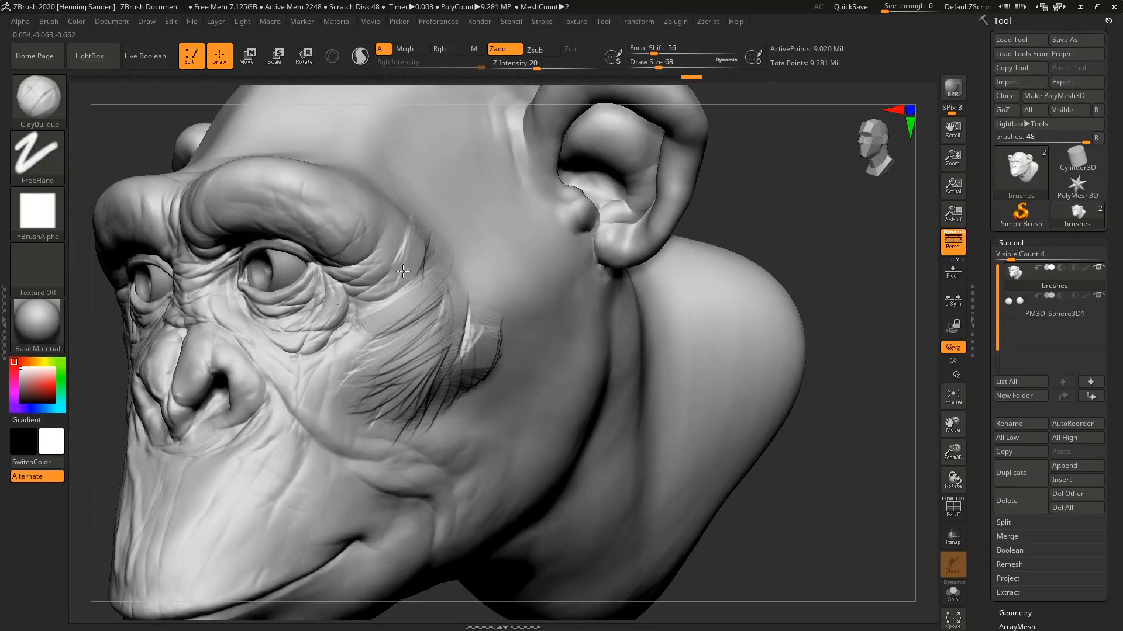
pyautogui.moveTo(403, 271); pyautogui.dragTo(372, 312)
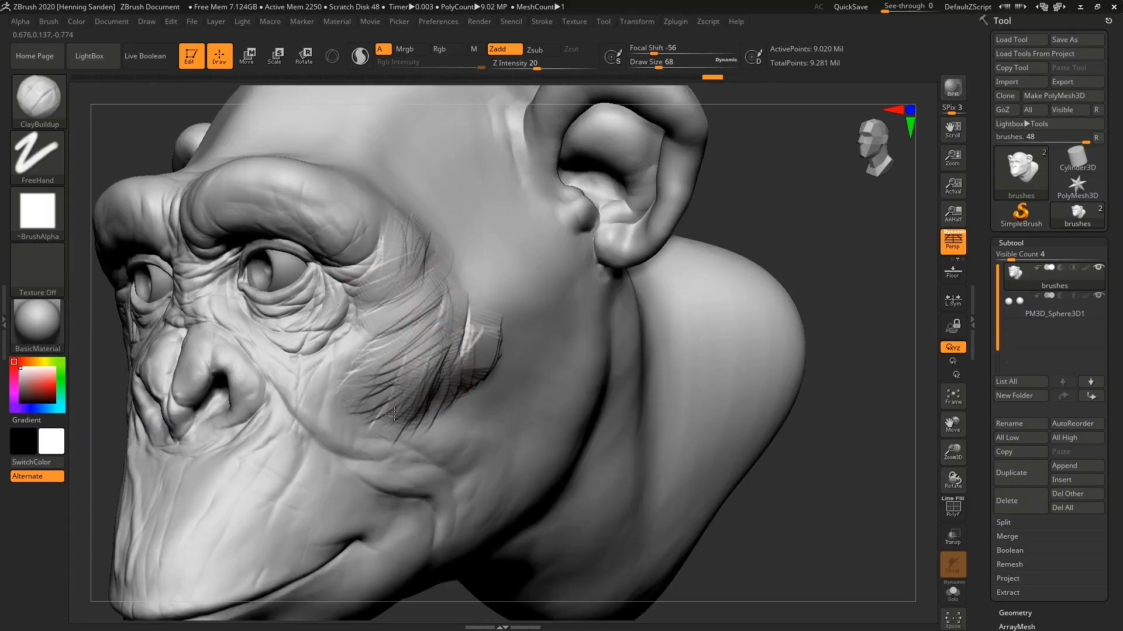
pyautogui.moveTo(415, 378); pyautogui.dragTo(426, 387, button='right')
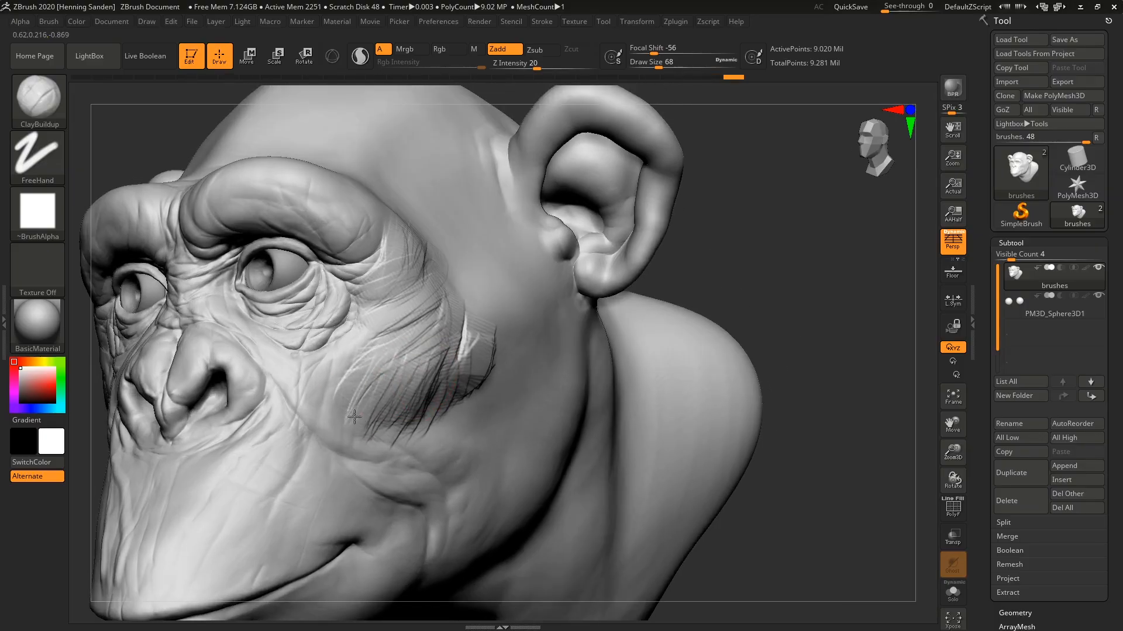
pyautogui.moveTo(382, 361); pyautogui.dragTo(410, 328)
pyautogui.moveTo(418, 316); pyautogui.dragTo(470, 316, button='right')
pyautogui.moveTo(471, 345); pyautogui.dragTo(446, 380)
pyautogui.moveTo(470, 339)
pyautogui.mouseDown()
pyautogui.moveTo(483, 305)
pyautogui.moveTo(504, 311)
pyautogui.mouseUp()
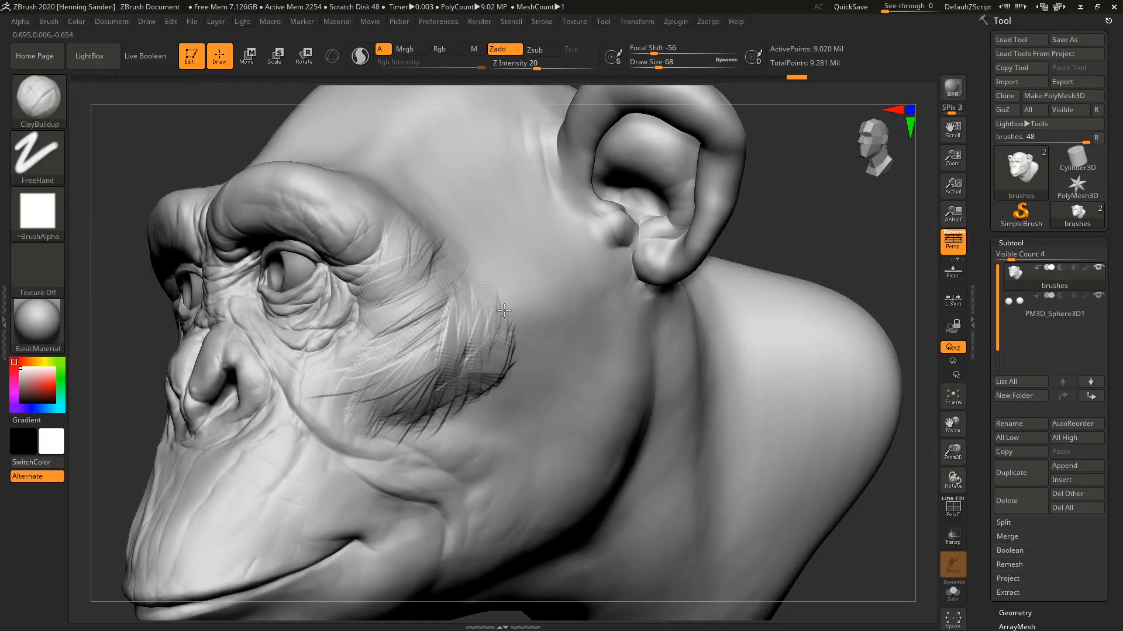
# Layer additional diagonal clay strands over the middle of the cheek below the eye.
pyautogui.moveTo(416, 355); pyautogui.dragTo(445, 313)
pyautogui.moveTo(383, 357); pyautogui.dragTo(441, 318)
pyautogui.moveTo(464, 314); pyautogui.dragTo(436, 317, button='right')
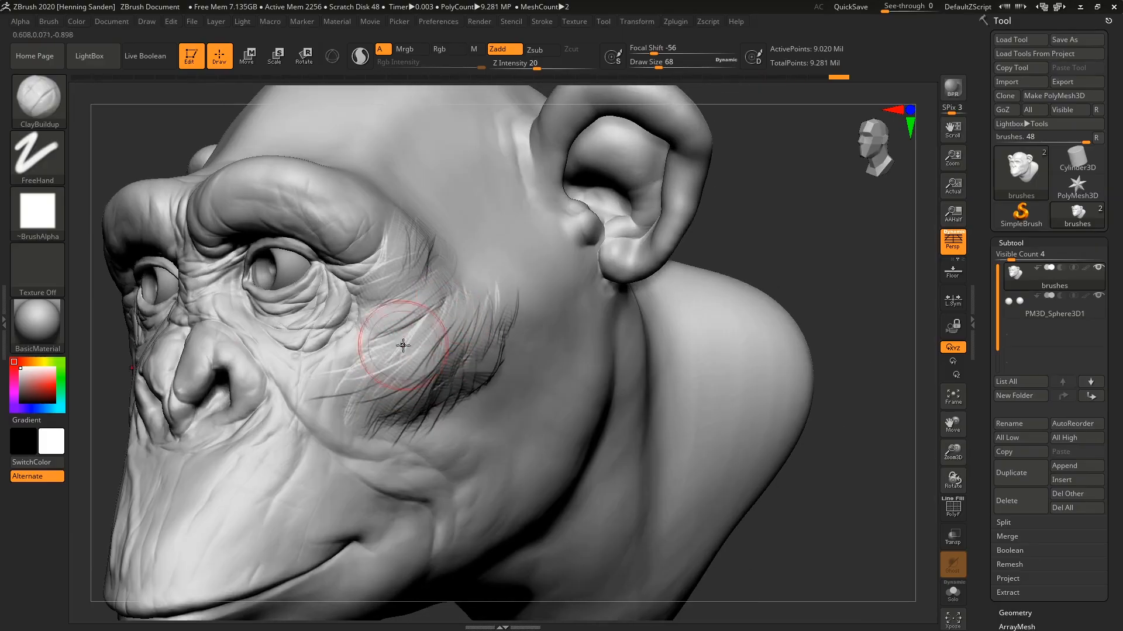
pyautogui.moveTo(435, 311)
pyautogui.mouseDown()
pyautogui.moveTo(416, 337)
pyautogui.moveTo(434, 330)
pyautogui.mouseUp()
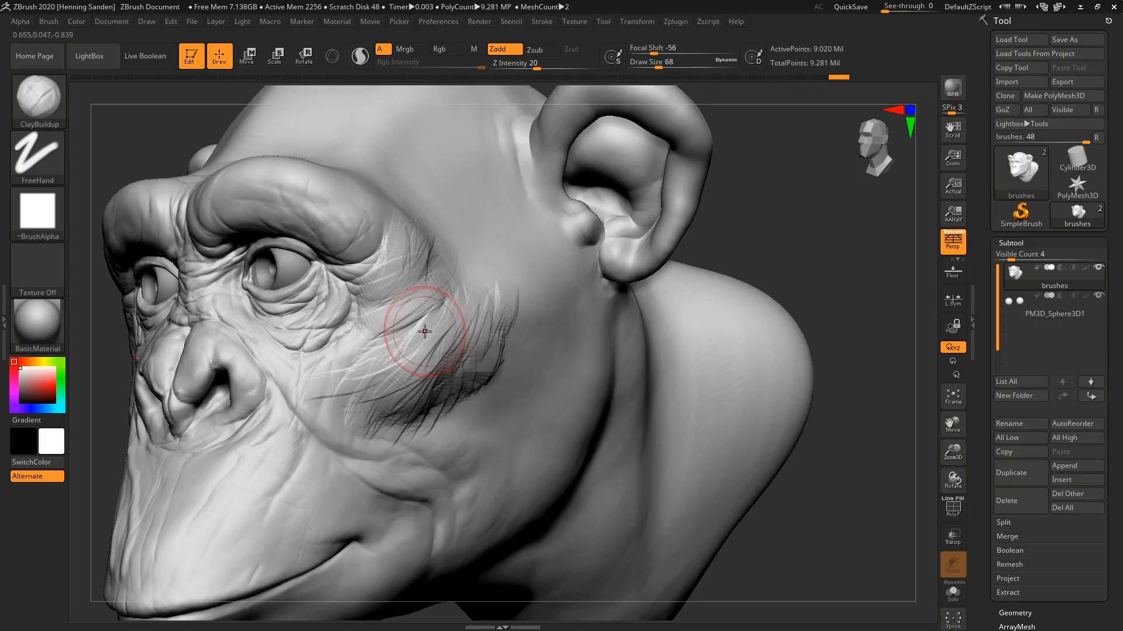
# Turn off the ClayBuildup brush's alpha and build soft-edged volume on the brow ridge and cheekbone.
pyautogui.click(62, 217)
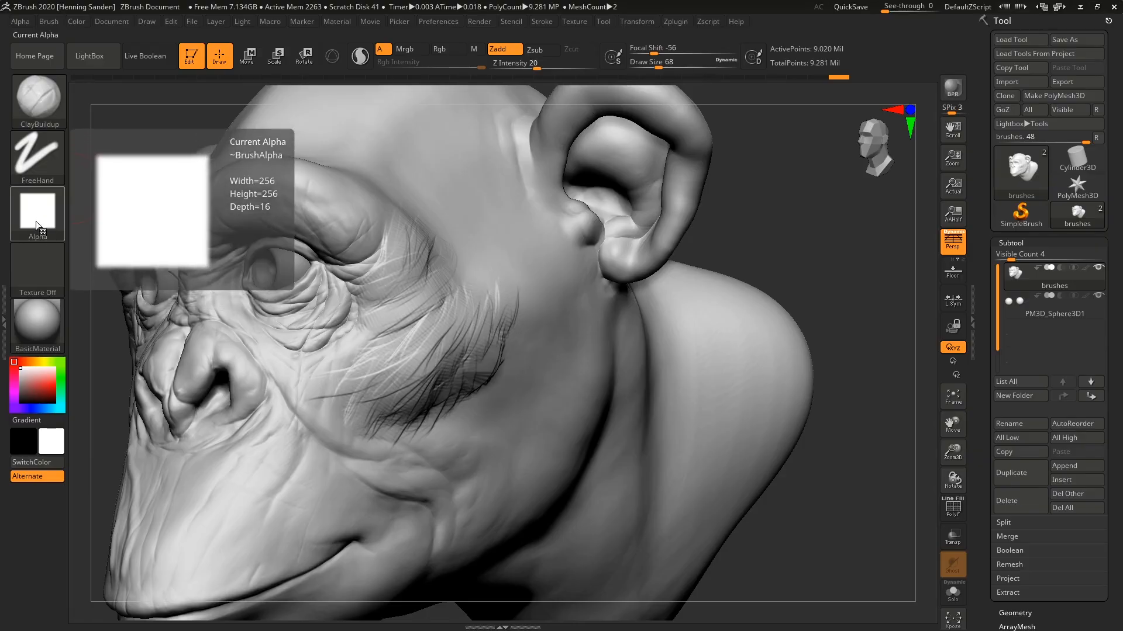
pyautogui.click(44, 221)
pyautogui.click(120, 276)
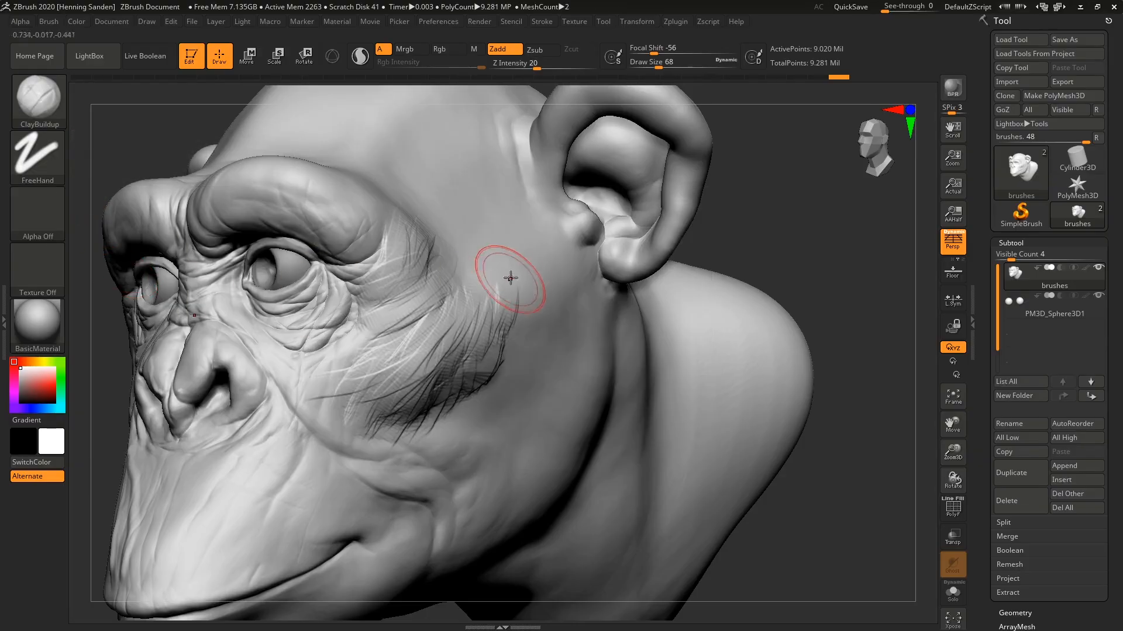
pyautogui.moveTo(313, 198); pyautogui.dragTo(301, 218)
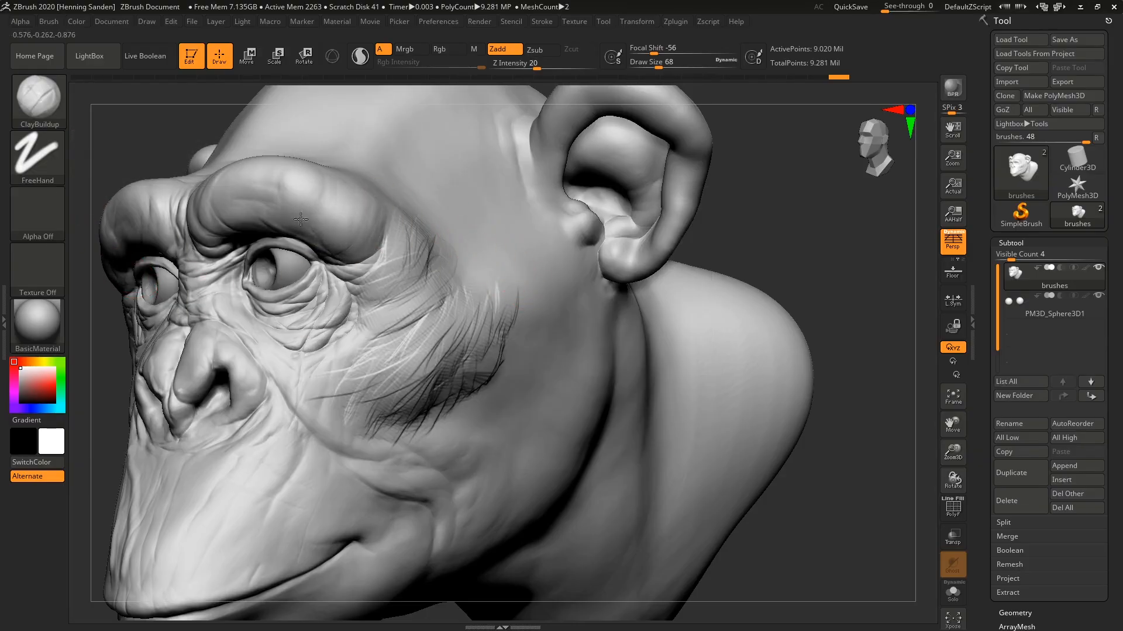
pyautogui.moveTo(401, 270)
pyautogui.keyDown('shift'); pyautogui.mouseDown()
pyautogui.moveTo(442, 399)
pyautogui.moveTo(409, 356)
pyautogui.moveTo(392, 374)
pyautogui.mouseUp(); pyautogui.keyUp('shift')
pyautogui.moveTo(518, 295); pyautogui.dragTo(459, 383, button='right')
# Add smooth clay strokes above the outer brow and along the temple without an alpha.
pyautogui.moveTo(451, 313)
pyautogui.mouseDown()
pyautogui.moveTo(403, 318)
pyautogui.moveTo(341, 291)
pyautogui.moveTo(306, 322)
pyautogui.moveTo(341, 228)
pyautogui.moveTo(402, 202)
pyautogui.moveTo(343, 250)
pyautogui.moveTo(283, 255)
pyautogui.mouseUp()
pyautogui.moveTo(283, 256); pyautogui.dragTo(286, 300, button='right')
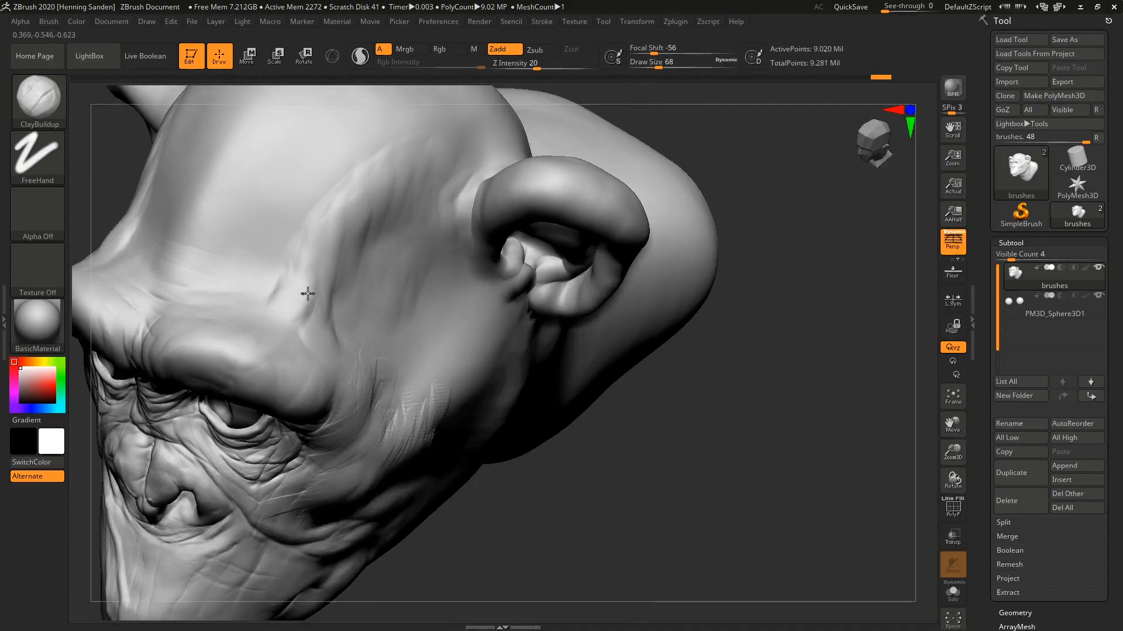
pyautogui.moveTo(307, 294)
pyautogui.mouseDown()
pyautogui.moveTo(223, 331)
pyautogui.moveTo(304, 358)
pyautogui.mouseUp()
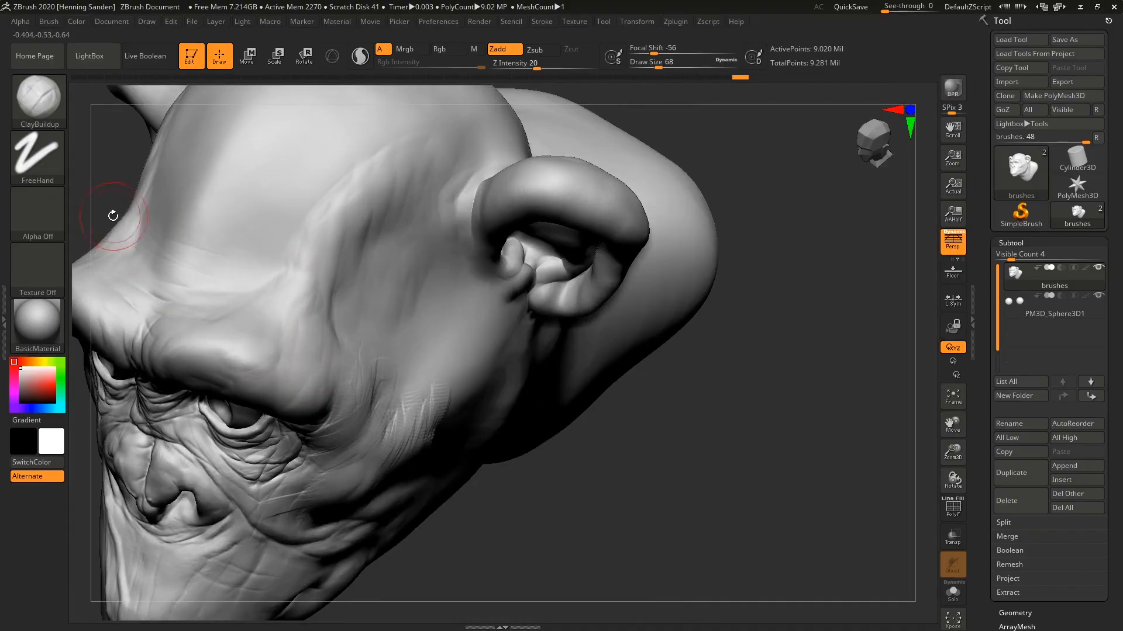
# Assign Alpha 06 to the ClayBuildup brush and build up rounded strokes over the temple and cheekbone.
pyautogui.click(52, 212)
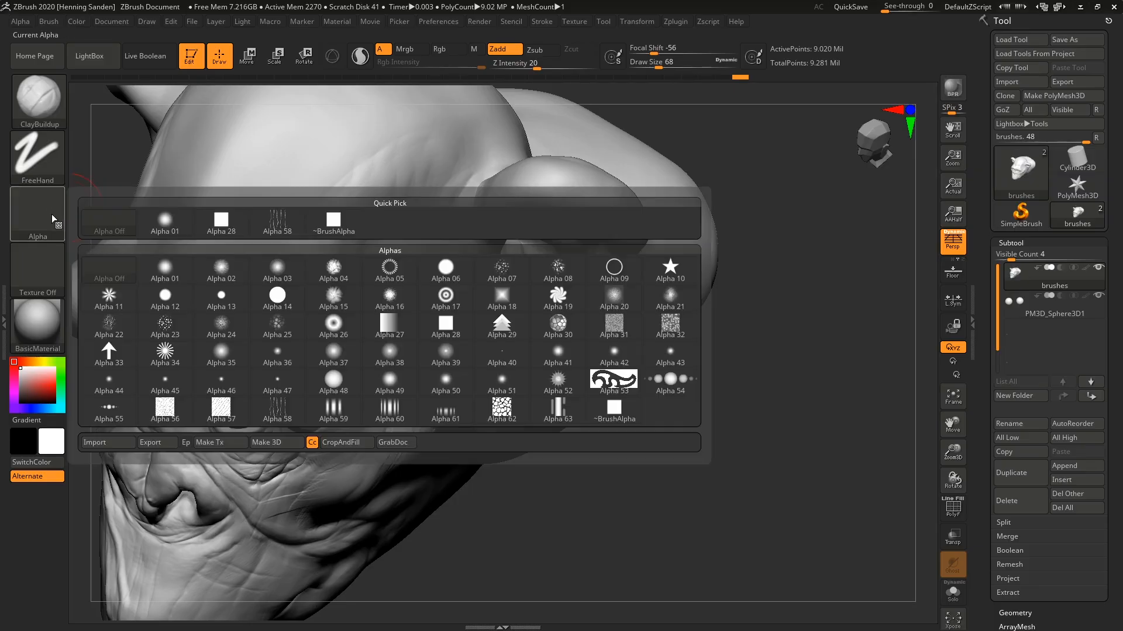
pyautogui.click(446, 268)
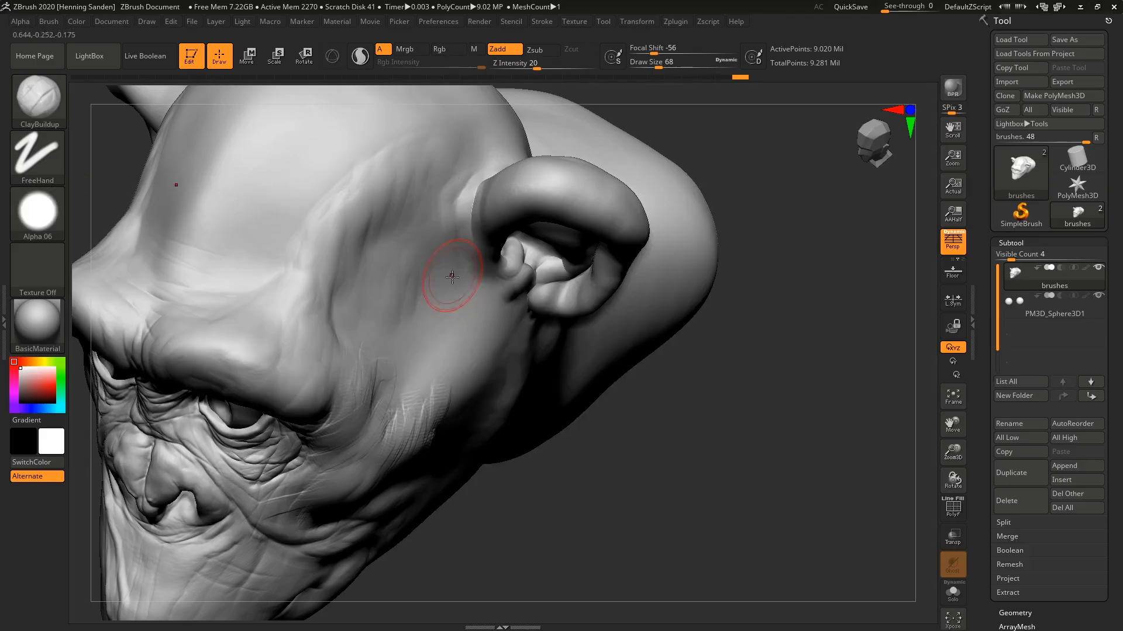
pyautogui.moveTo(416, 385)
pyautogui.mouseDown()
pyautogui.moveTo(426, 391)
pyautogui.moveTo(405, 406)
pyautogui.moveTo(387, 389)
pyautogui.moveTo(353, 427)
pyautogui.moveTo(346, 418)
pyautogui.mouseUp()
pyautogui.moveTo(413, 442)
pyautogui.mouseDown(button='right')
pyautogui.moveTo(441, 380)
pyautogui.moveTo(422, 327)
pyautogui.moveTo(404, 340)
pyautogui.mouseUp(button='right')
pyautogui.moveTo(413, 307)
pyautogui.mouseDown()
pyautogui.moveTo(363, 367)
pyautogui.moveTo(317, 360)
pyautogui.moveTo(298, 378)
pyautogui.moveTo(370, 404)
pyautogui.moveTo(413, 339)
pyautogui.mouseUp()
pyautogui.keyDown('alt'); pyautogui.moveTo(411, 384); pyautogui.dragTo(433, 231, button='right'); pyautogui.keyUp('alt')
pyautogui.moveTo(492, 378)
pyautogui.mouseDown()
pyautogui.moveTo(429, 370)
pyautogui.moveTo(354, 331)
pyautogui.mouseUp()
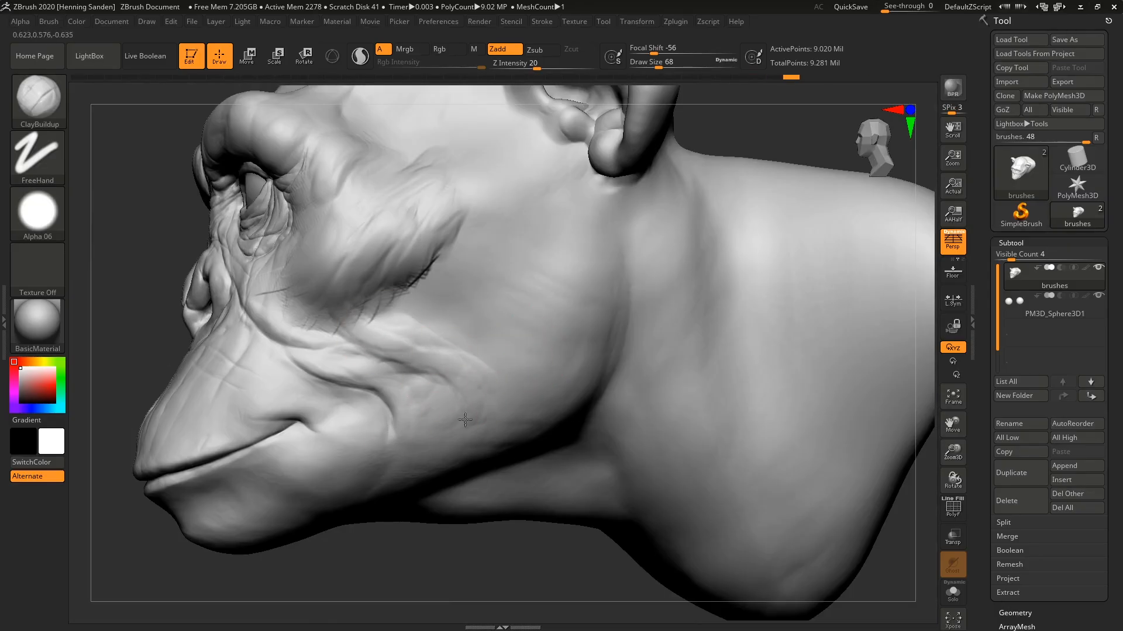
# Sculpt clay folds on the lower cheek and around the mouth corner, reducing the draw size to 56.
pyautogui.moveTo(445, 401)
pyautogui.mouseDown()
pyautogui.moveTo(388, 438)
pyautogui.moveTo(410, 403)
pyautogui.moveTo(374, 467)
pyautogui.moveTo(367, 405)
pyautogui.moveTo(377, 407)
pyautogui.mouseUp()
pyautogui.moveTo(316, 414); pyautogui.dragTo(353, 422, button='right')
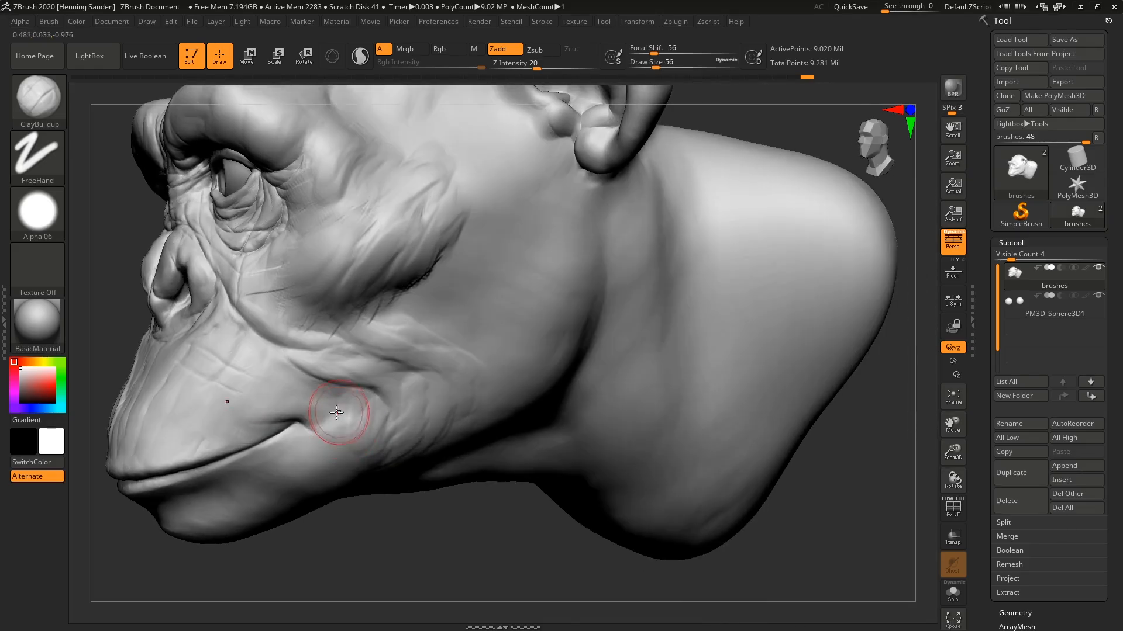
pyautogui.moveTo(336, 413); pyautogui.dragTo(309, 403)
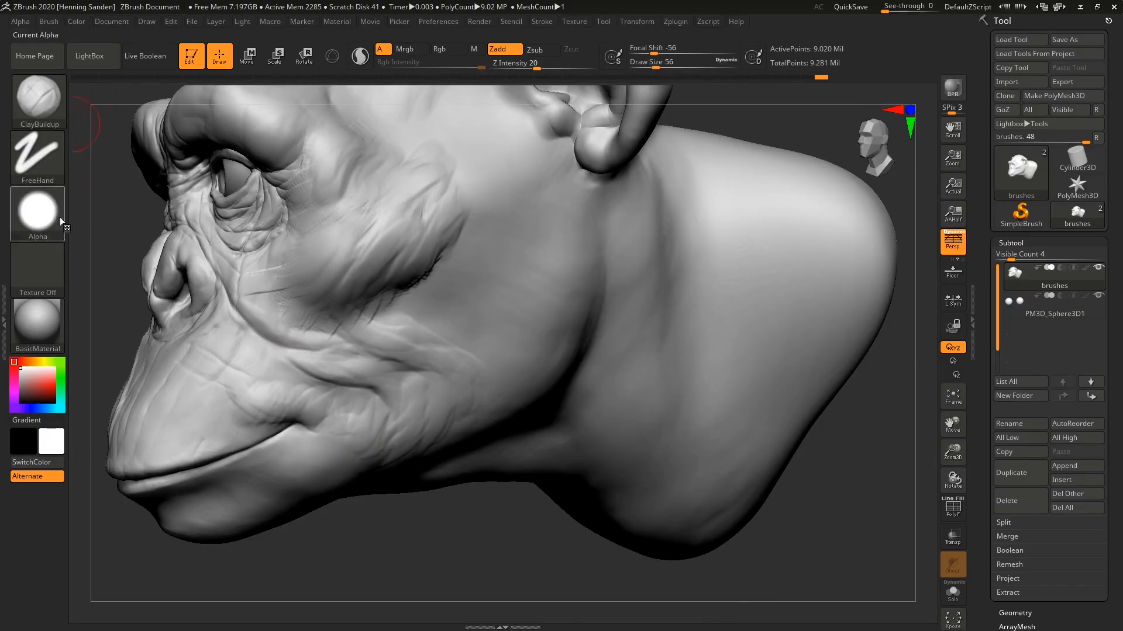
# Fill out the hollow beneath the cheekbone and define its lower fold with Alpha 06, raising the draw size to 62.
pyautogui.moveTo(422, 314)
pyautogui.mouseDown(button='right')
pyautogui.moveTo(425, 301)
pyautogui.moveTo(409, 327)
pyautogui.moveTo(409, 363)
pyautogui.mouseUp(button='right')
pyautogui.moveTo(430, 251)
pyautogui.mouseDown()
pyautogui.moveTo(380, 304)
pyautogui.moveTo(381, 269)
pyautogui.moveTo(403, 312)
pyautogui.mouseUp()
pyautogui.moveTo(430, 272)
pyautogui.mouseDown()
pyautogui.moveTo(416, 349)
pyautogui.moveTo(438, 361)
pyautogui.mouseUp()
pyautogui.moveTo(418, 298); pyautogui.dragTo(392, 358)
pyautogui.moveTo(383, 301)
pyautogui.mouseDown()
pyautogui.moveTo(374, 342)
pyautogui.moveTo(318, 318)
pyautogui.moveTo(398, 363)
pyautogui.moveTo(418, 342)
pyautogui.moveTo(389, 356)
pyautogui.moveTo(444, 368)
pyautogui.mouseUp()
pyautogui.press('s')
pyautogui.moveTo(429, 341); pyautogui.dragTo(446, 334, button='right')
pyautogui.moveTo(457, 317); pyautogui.dragTo(445, 355)
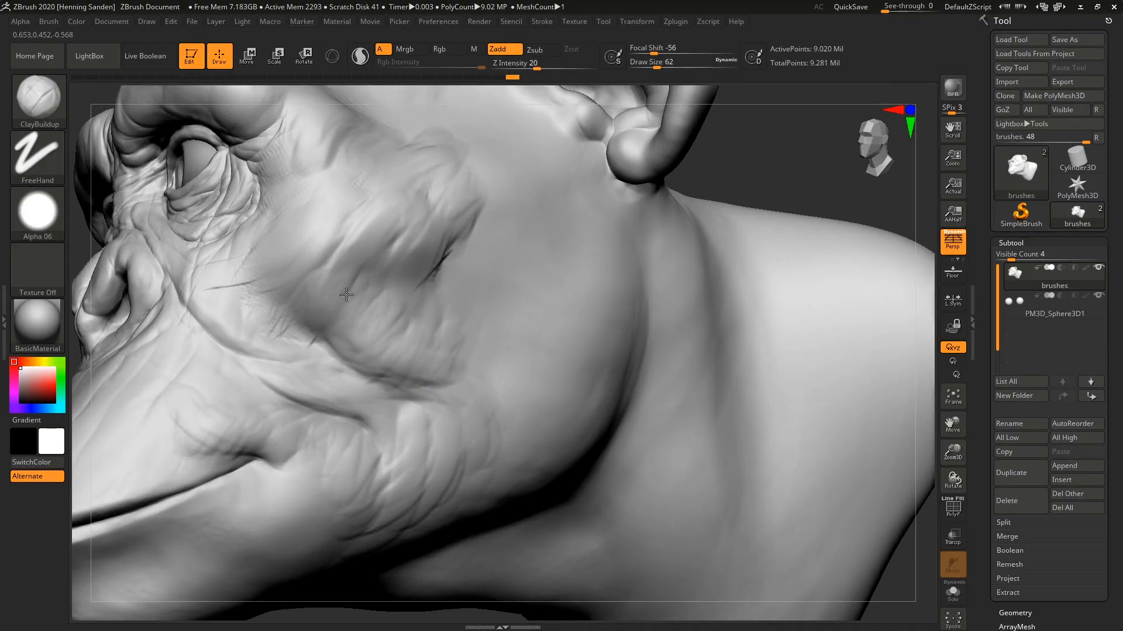
pyautogui.moveTo(300, 319)
pyautogui.mouseDown()
pyautogui.moveTo(301, 269)
pyautogui.moveTo(340, 276)
pyautogui.mouseUp()
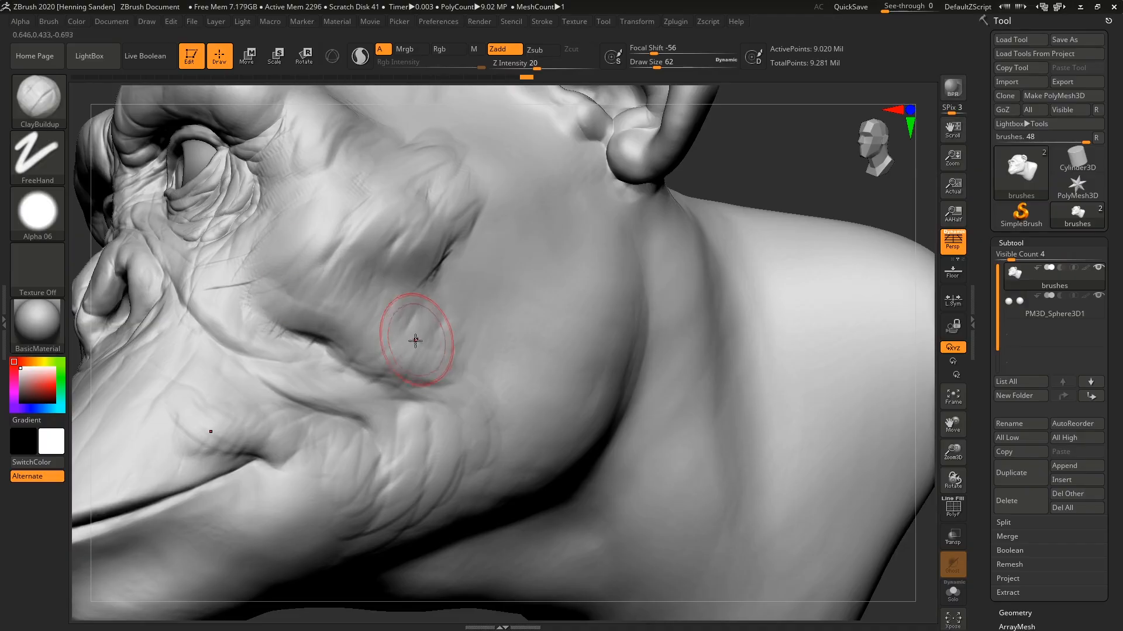
pyautogui.moveTo(389, 325); pyautogui.dragTo(421, 294, button='right')
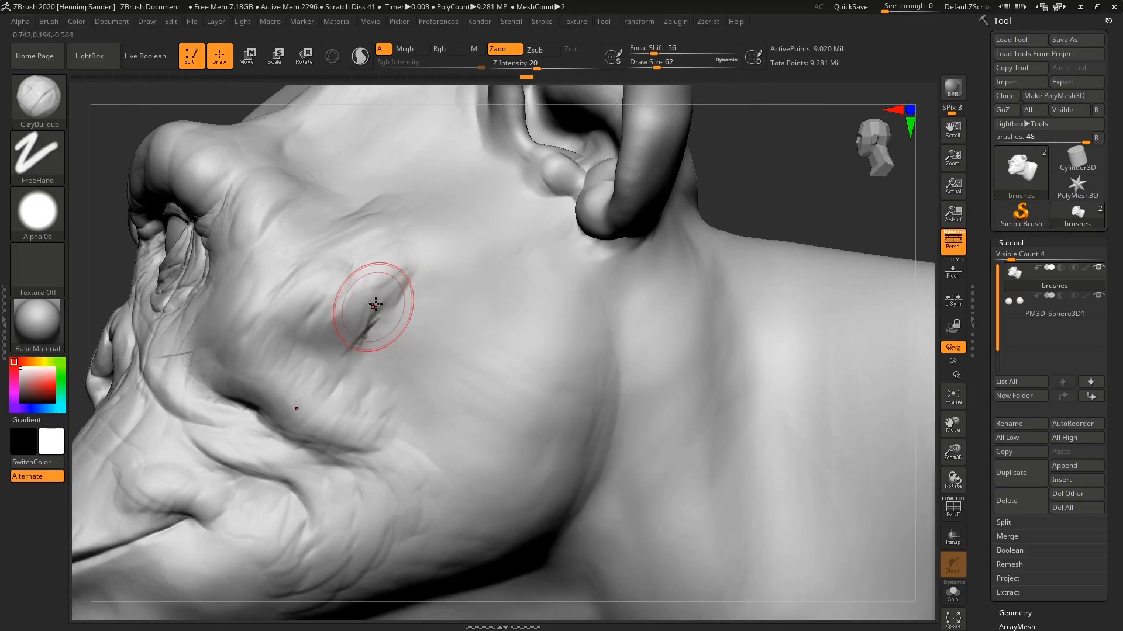
# Build up and soften the hollow beneath the cheekbone with ClayBuildup strokes, raising the draw size to 83.
pyautogui.keyDown('shift'); pyautogui.moveTo(383, 309); pyautogui.dragTo(399, 303); pyautogui.keyUp('shift')
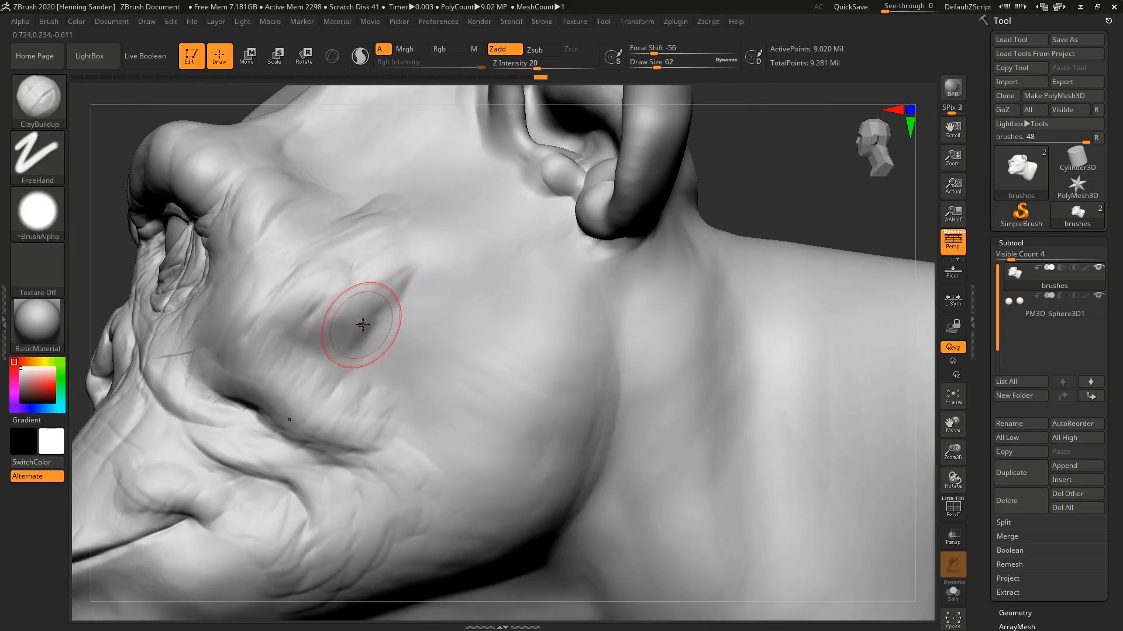
pyautogui.moveTo(363, 325)
pyautogui.keyDown('shift'); pyautogui.mouseDown()
pyautogui.moveTo(388, 333)
pyautogui.moveTo(383, 316)
pyautogui.mouseUp(); pyautogui.keyUp('shift')
pyautogui.press('s')
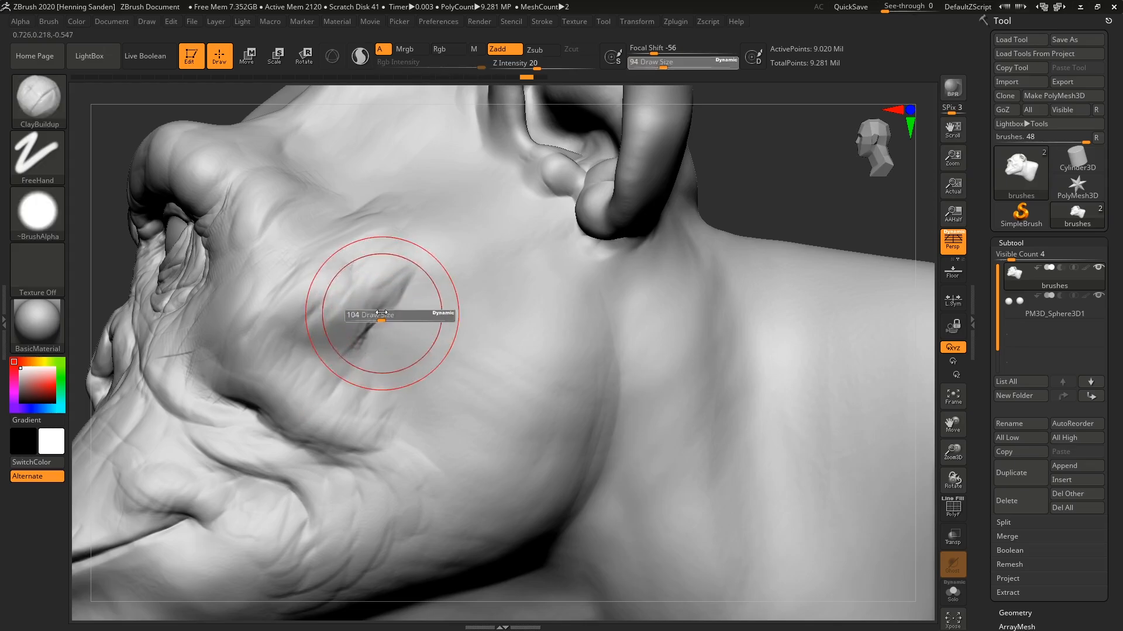
pyautogui.moveTo(406, 311); pyautogui.dragTo(415, 311, button='right')
pyautogui.press('s')
pyautogui.moveTo(402, 305)
pyautogui.mouseDown()
pyautogui.moveTo(379, 308)
pyautogui.moveTo(355, 352)
pyautogui.moveTo(403, 309)
pyautogui.mouseUp()
pyautogui.moveTo(398, 329)
pyautogui.mouseDown()
pyautogui.moveTo(405, 316)
pyautogui.moveTo(398, 336)
pyautogui.mouseUp()
pyautogui.moveTo(403, 349)
pyautogui.mouseDown()
pyautogui.moveTo(388, 340)
pyautogui.moveTo(380, 358)
pyautogui.mouseUp()
pyautogui.moveTo(422, 335); pyautogui.dragTo(402, 375)
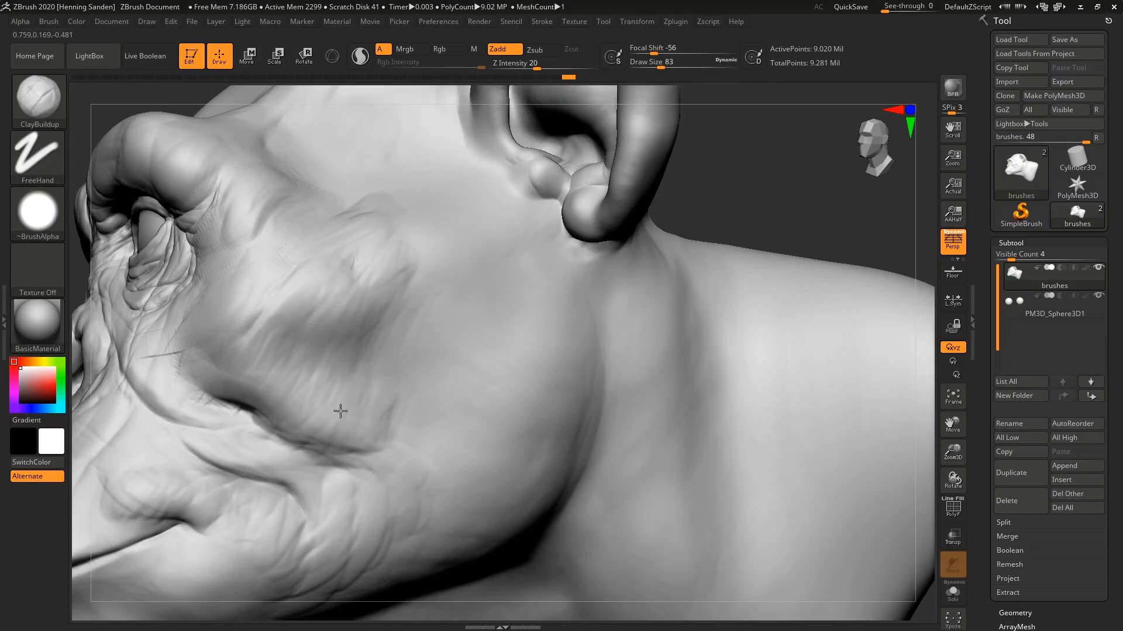
pyautogui.moveTo(288, 346)
pyautogui.mouseDown()
pyautogui.moveTo(401, 319)
pyautogui.moveTo(369, 333)
pyautogui.mouseUp()
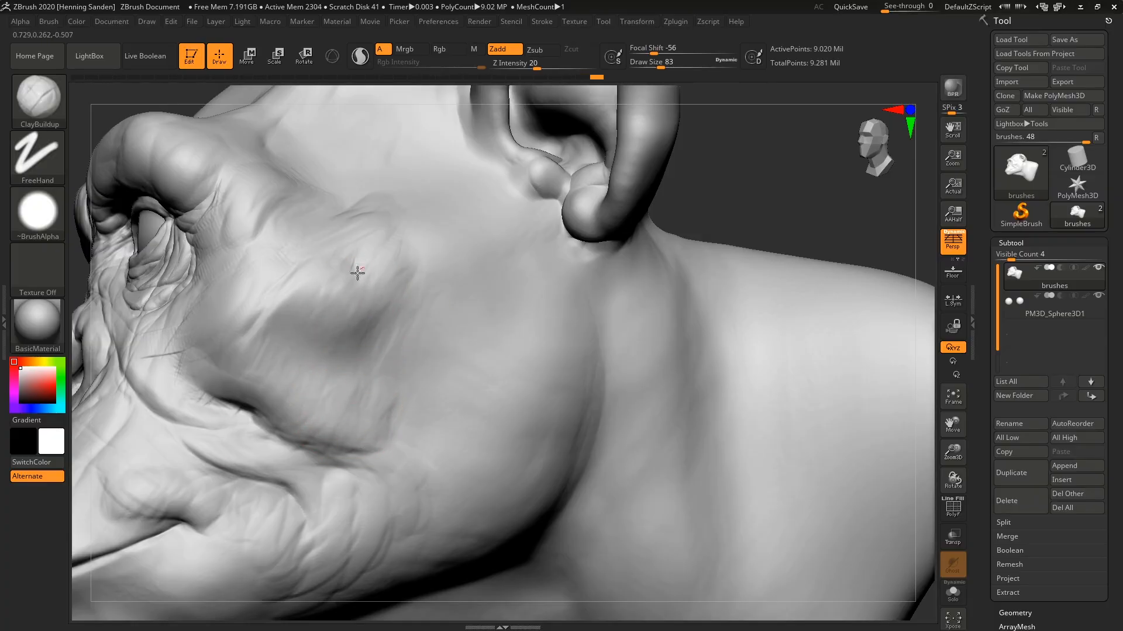
# Blend the cheekbone and the hollow below it with soft ClayBuildup strokes at Z Intensity 5 and draw size 120.
pyautogui.press('u')
pyautogui.moveTo(437, 314)
pyautogui.mouseDown()
pyautogui.moveTo(384, 321)
pyautogui.moveTo(366, 286)
pyautogui.moveTo(350, 289)
pyautogui.moveTo(375, 309)
pyautogui.mouseUp()
pyautogui.press('s')
pyautogui.press('s')
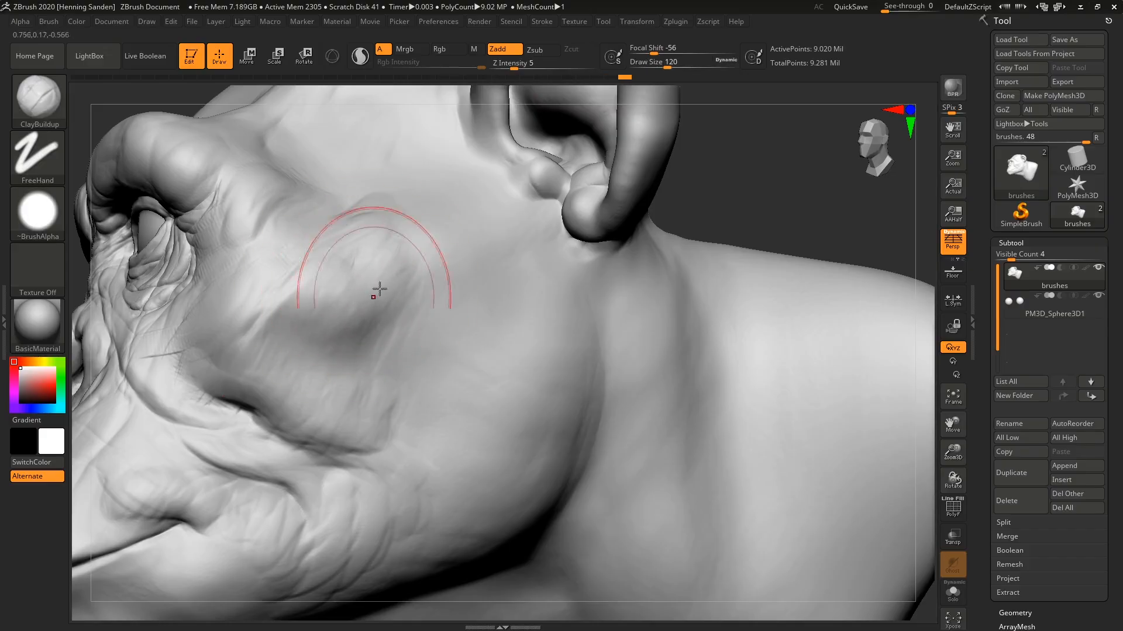
pyautogui.moveTo(345, 262); pyautogui.dragTo(265, 304)
pyautogui.moveTo(388, 311); pyautogui.dragTo(356, 316)
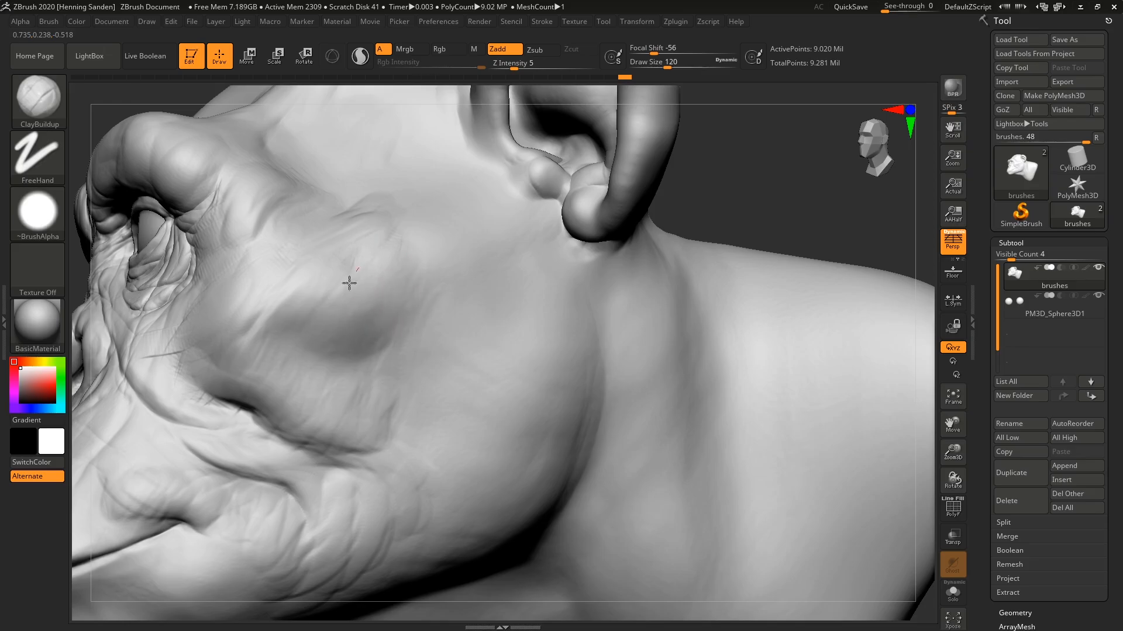
pyautogui.moveTo(290, 281)
pyautogui.mouseDown()
pyautogui.moveTo(297, 273)
pyautogui.moveTo(284, 284)
pyautogui.mouseUp()
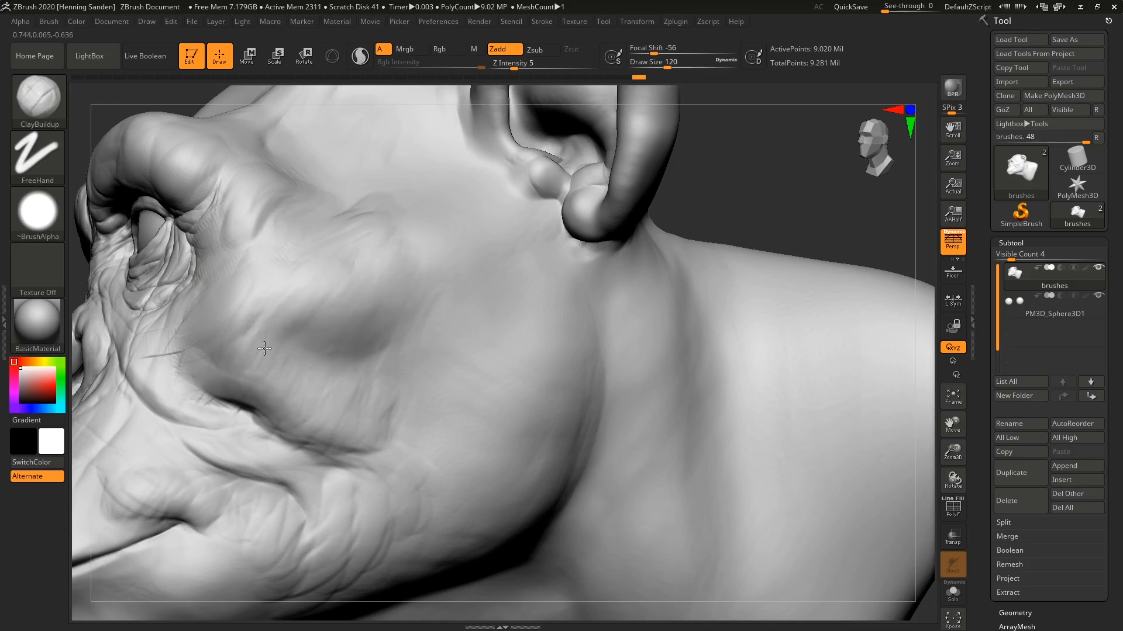
pyautogui.moveTo(304, 358); pyautogui.dragTo(335, 379)
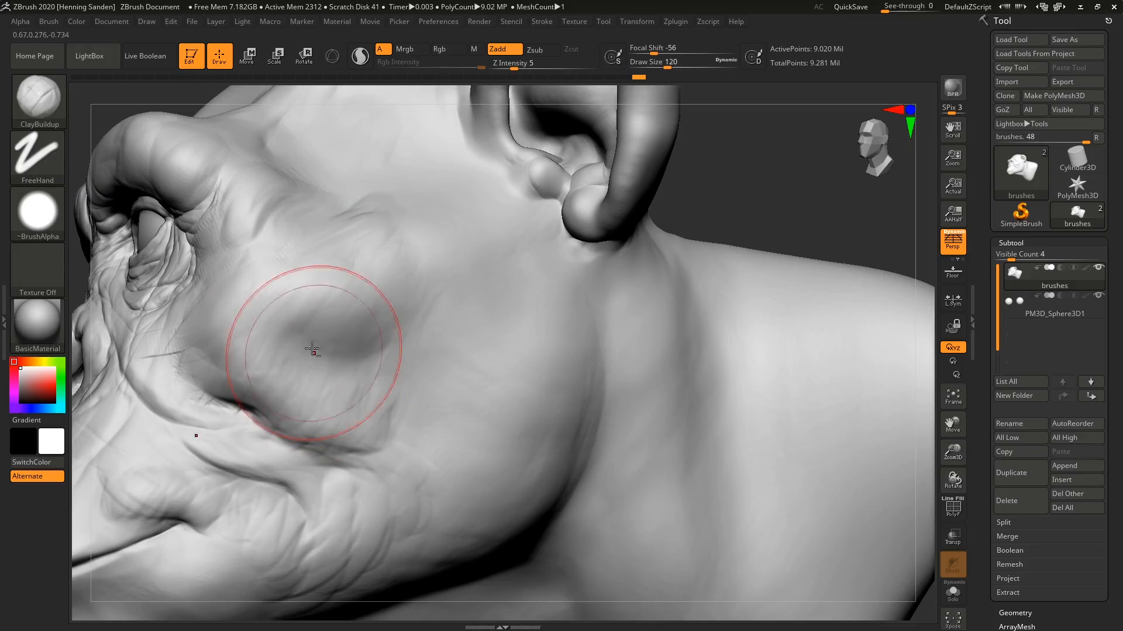
pyautogui.moveTo(331, 333)
pyautogui.mouseDown()
pyautogui.moveTo(329, 311)
pyautogui.moveTo(390, 325)
pyautogui.moveTo(363, 330)
pyautogui.moveTo(374, 413)
pyautogui.mouseUp()
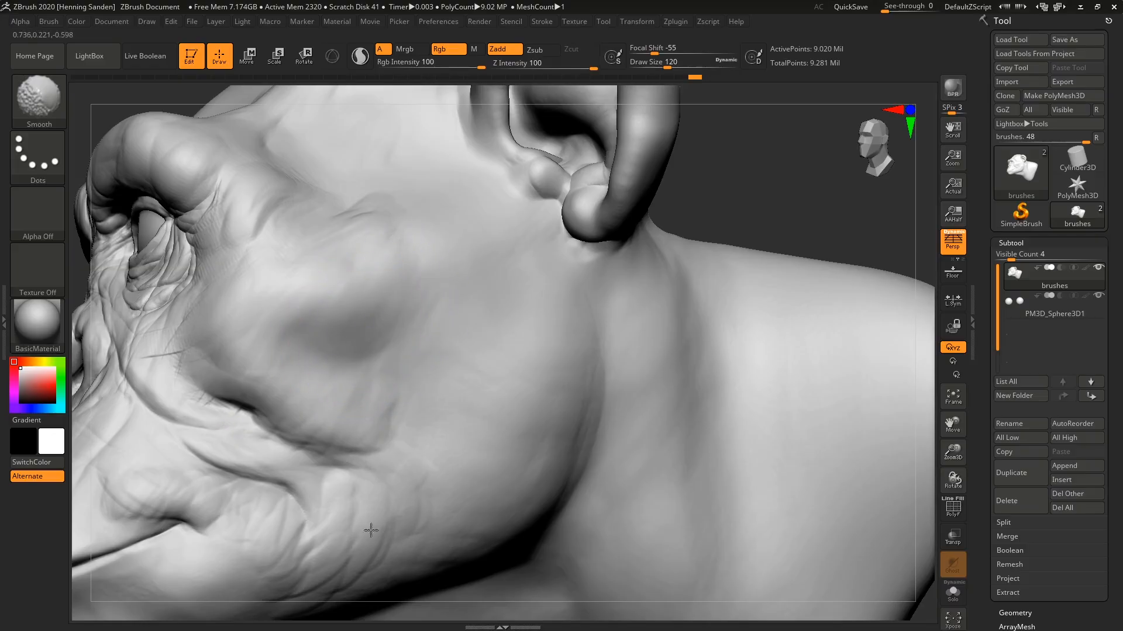
# Smooth the cheek surface, undo the last change, and add faint ClayBuildup strokes over the cheekbone.
pyautogui.moveTo(272, 288)
pyautogui.keyDown('shift'); pyautogui.mouseDown()
pyautogui.moveTo(319, 336)
pyautogui.moveTo(342, 325)
pyautogui.mouseUp(); pyautogui.keyUp('shift')
pyautogui.hotkey('ctrl', 'z')
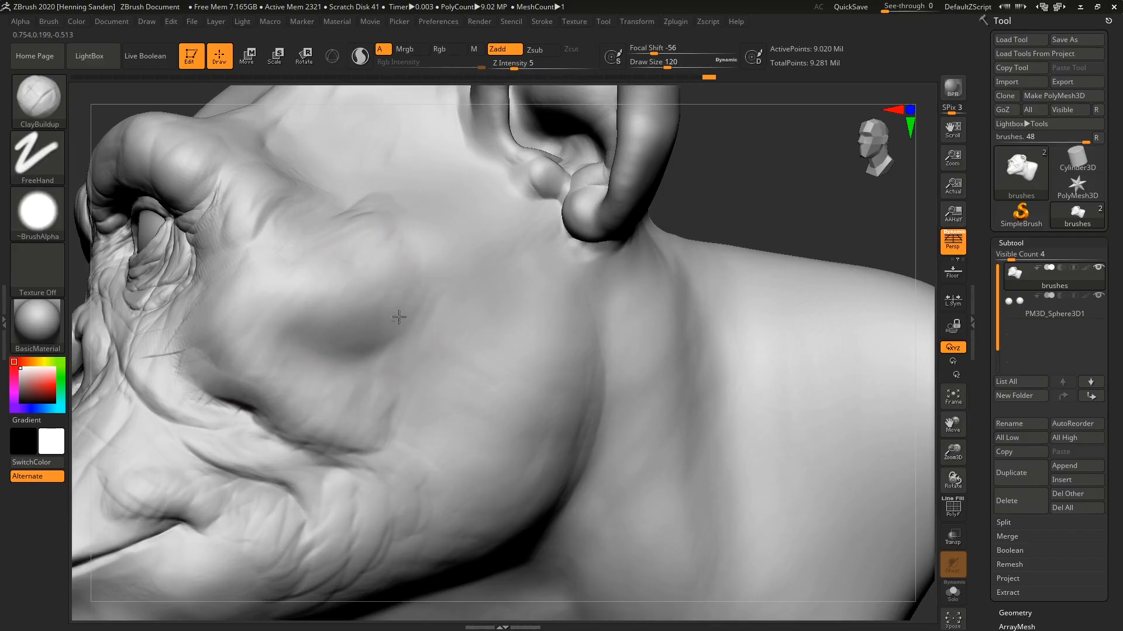
pyautogui.moveTo(414, 247); pyautogui.dragTo(378, 261)
pyautogui.moveTo(431, 306)
pyautogui.mouseDown(button='right')
pyautogui.moveTo(413, 331)
pyautogui.moveTo(452, 323)
pyautogui.mouseUp(button='right')
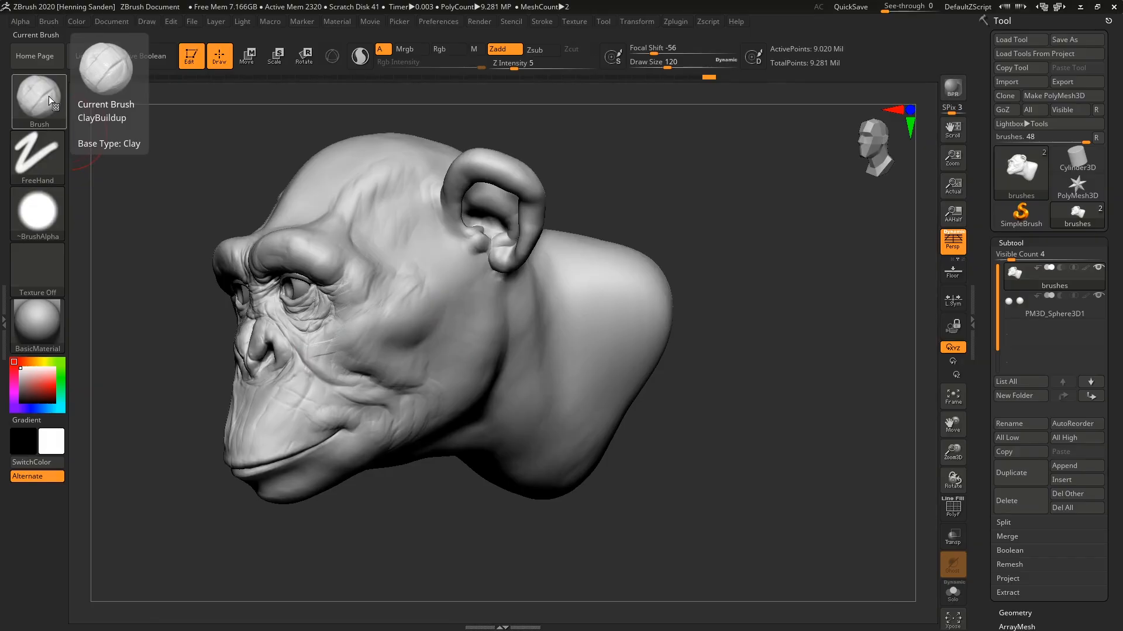
pyautogui.keyDown('ctrl'); pyautogui.moveTo(456, 314); pyautogui.dragTo(484, 321, button='right'); pyautogui.keyUp('ctrl')
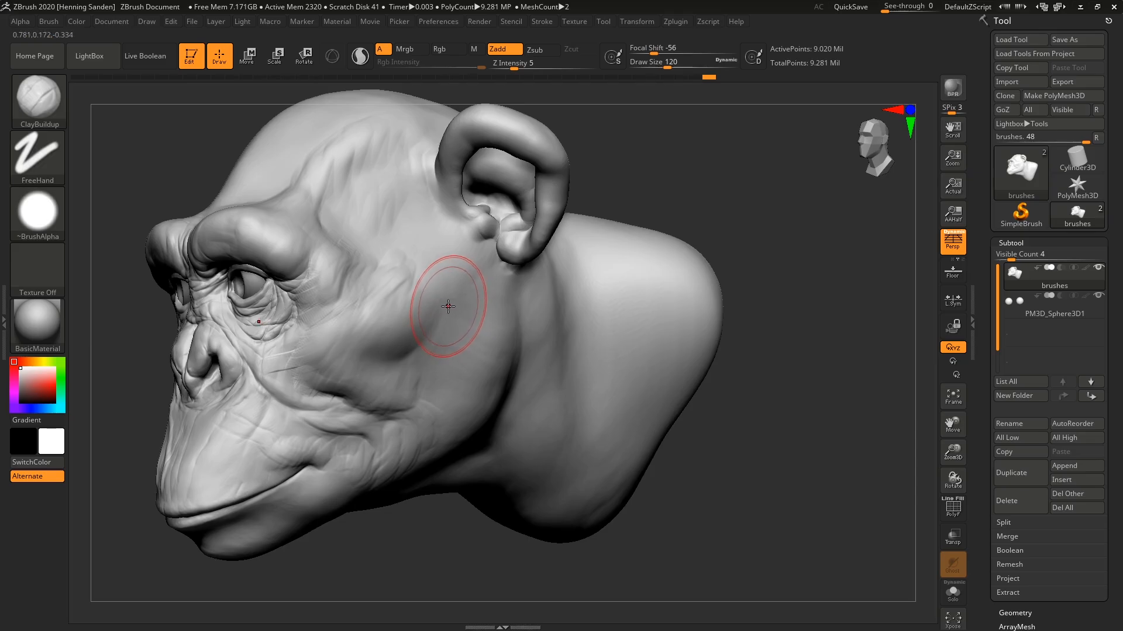
# Switch to the Clay brush and reduce its draw size to 74.
pyautogui.press('b')
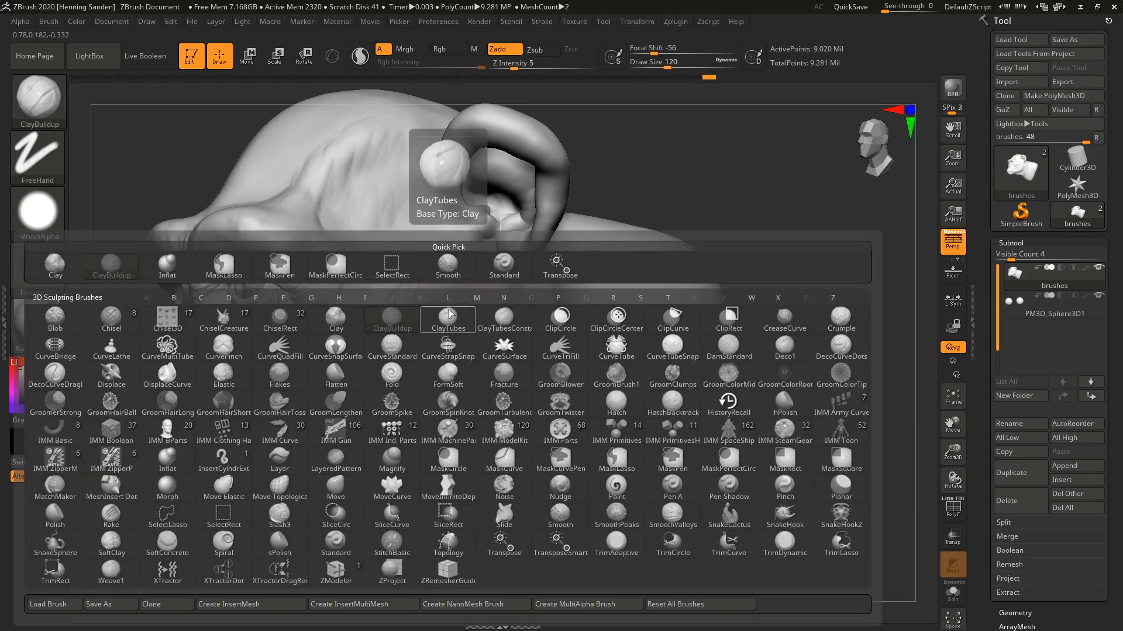
pyautogui.press('l')
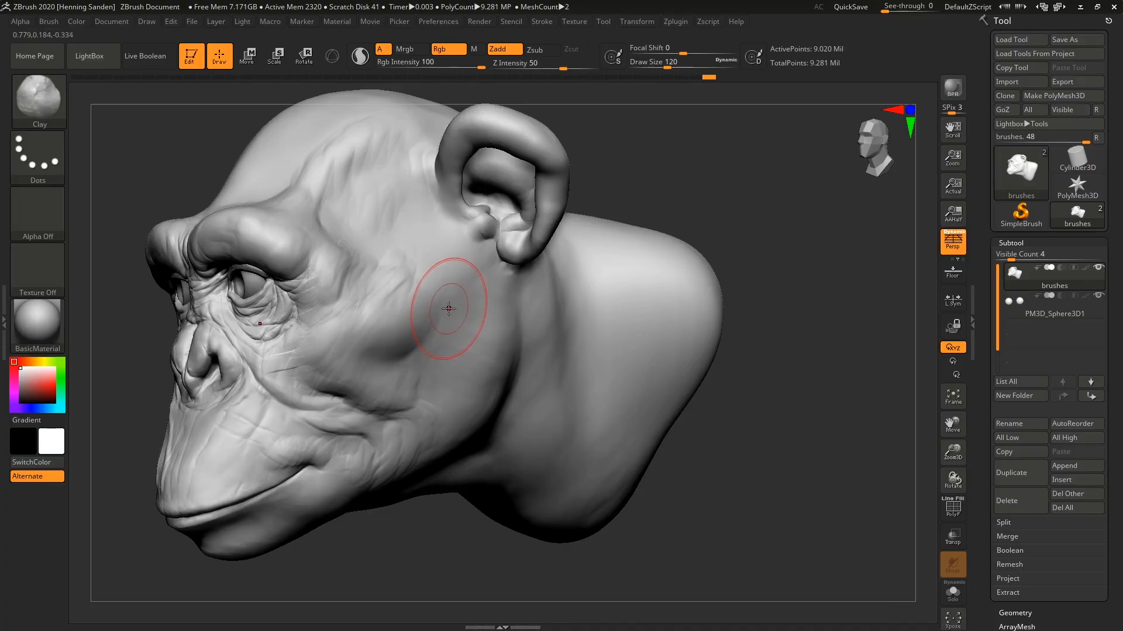
pyautogui.keyDown('ctrl'); pyautogui.moveTo(474, 317); pyautogui.dragTo(434, 288, button='right'); pyautogui.keyUp('ctrl')
pyautogui.press('s')
pyautogui.moveTo(434, 288); pyautogui.dragTo(428, 283)
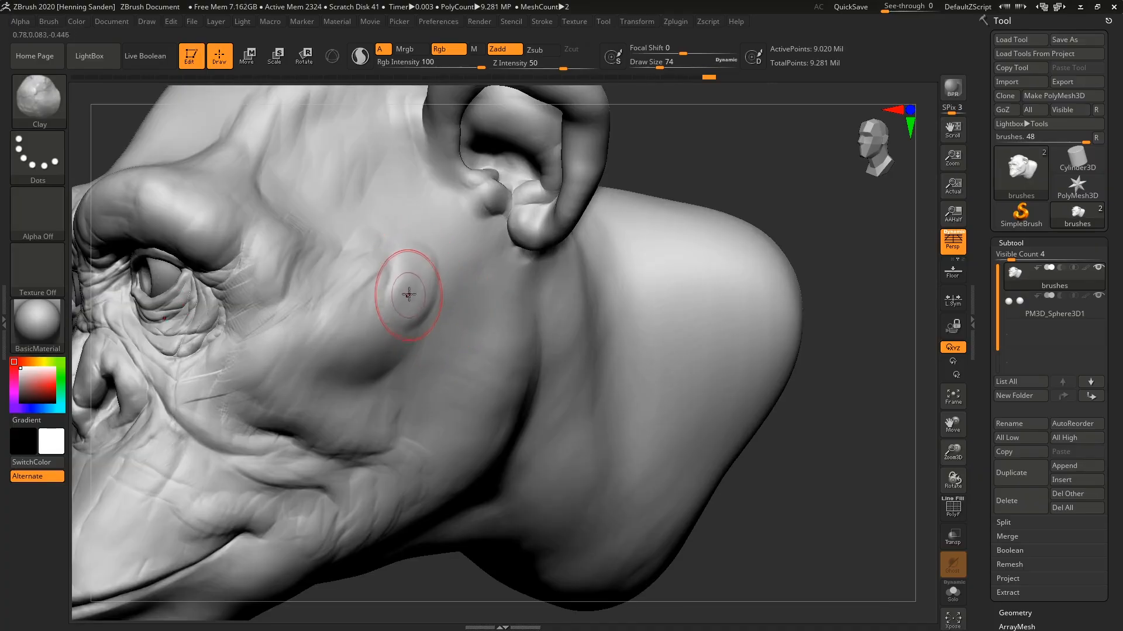
# Lay looping Clay strokes across the forehead to raise soft-edged ridges above the brow.
pyautogui.keyDown('alt'); pyautogui.moveTo(382, 251); pyautogui.dragTo(472, 323, button='right'); pyautogui.keyUp('alt')
pyautogui.moveTo(386, 293); pyautogui.dragTo(515, 445, button='right')
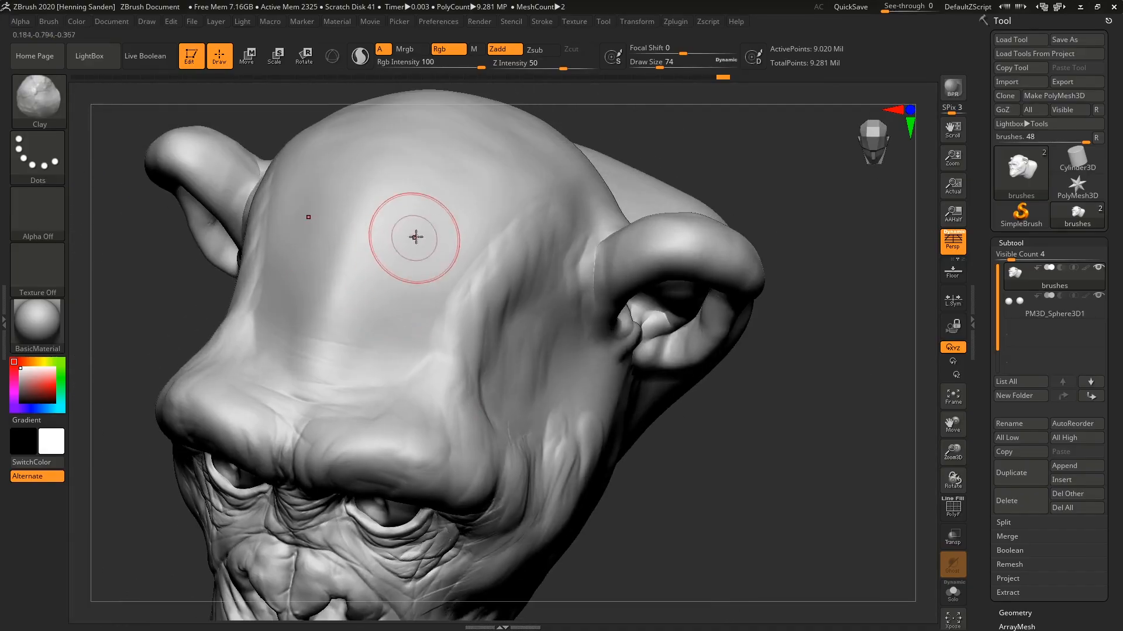
pyautogui.moveTo(416, 236); pyautogui.dragTo(361, 316)
pyautogui.moveTo(436, 248)
pyautogui.mouseDown()
pyautogui.moveTo(392, 337)
pyautogui.moveTo(374, 347)
pyautogui.mouseUp()
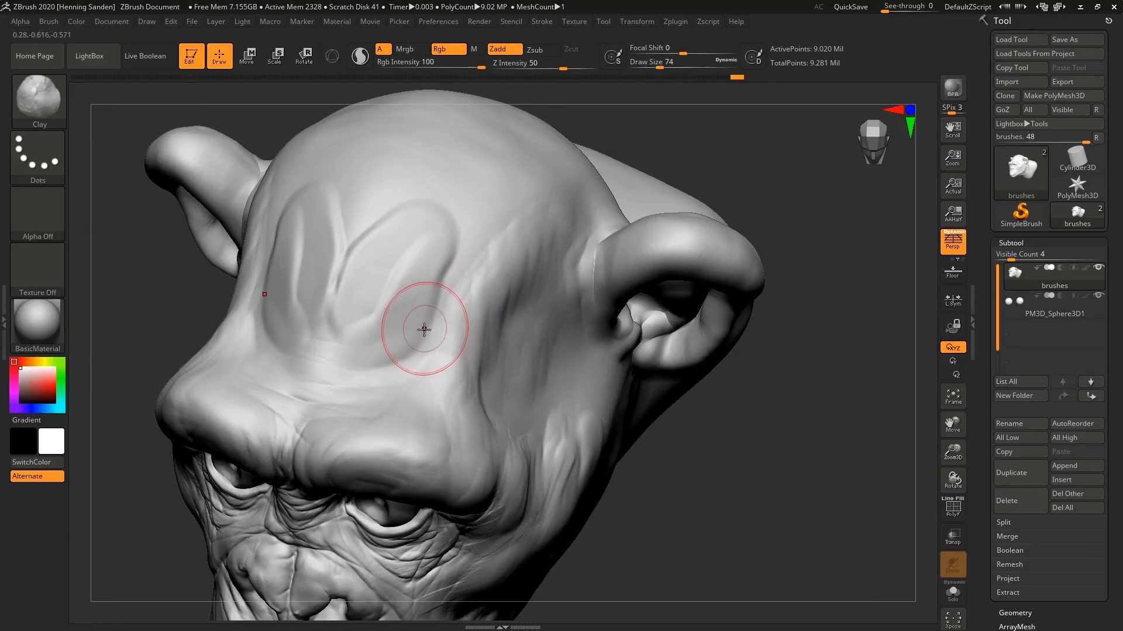
pyautogui.moveTo(426, 295)
pyautogui.mouseDown()
pyautogui.moveTo(374, 346)
pyautogui.moveTo(416, 292)
pyautogui.mouseUp()
pyautogui.moveTo(380, 333); pyautogui.dragTo(412, 300)
pyautogui.moveTo(416, 297); pyautogui.dragTo(446, 306, button='right')
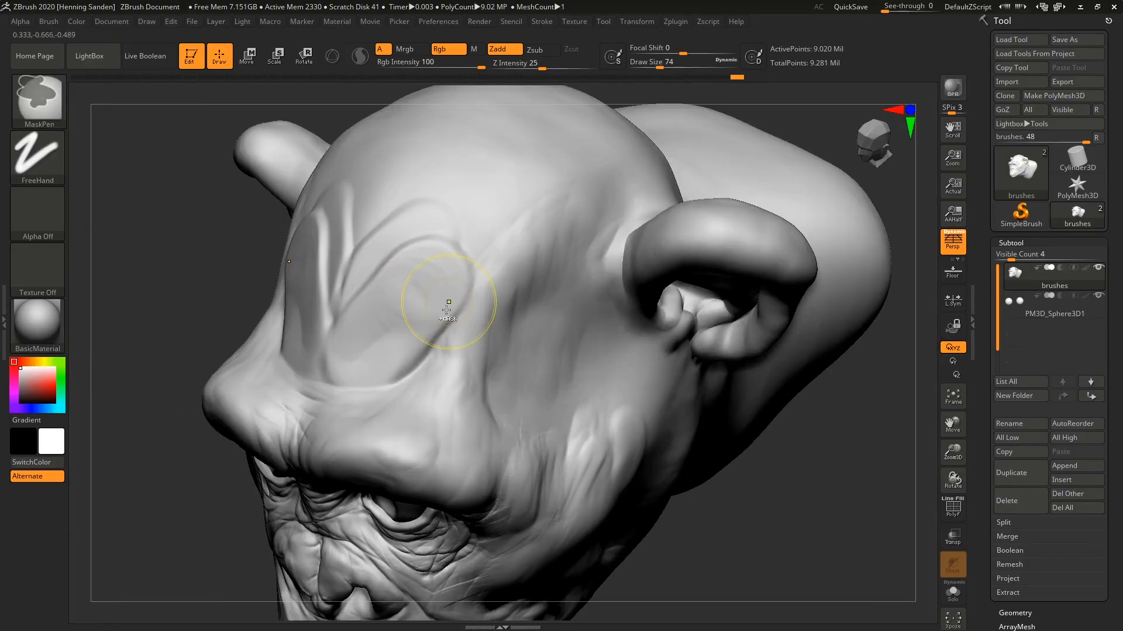
# Fill out the lower forehead above the brow ridge and extend the Clay strokes around to the temple.
pyautogui.keyDown('shift'); pyautogui.moveTo(446, 306); pyautogui.dragTo(466, 328); pyautogui.keyUp('shift')
pyautogui.moveTo(466, 328)
pyautogui.mouseDown(button='right')
pyautogui.moveTo(573, 287)
pyautogui.moveTo(491, 293)
pyautogui.moveTo(441, 261)
pyautogui.mouseUp(button='right')
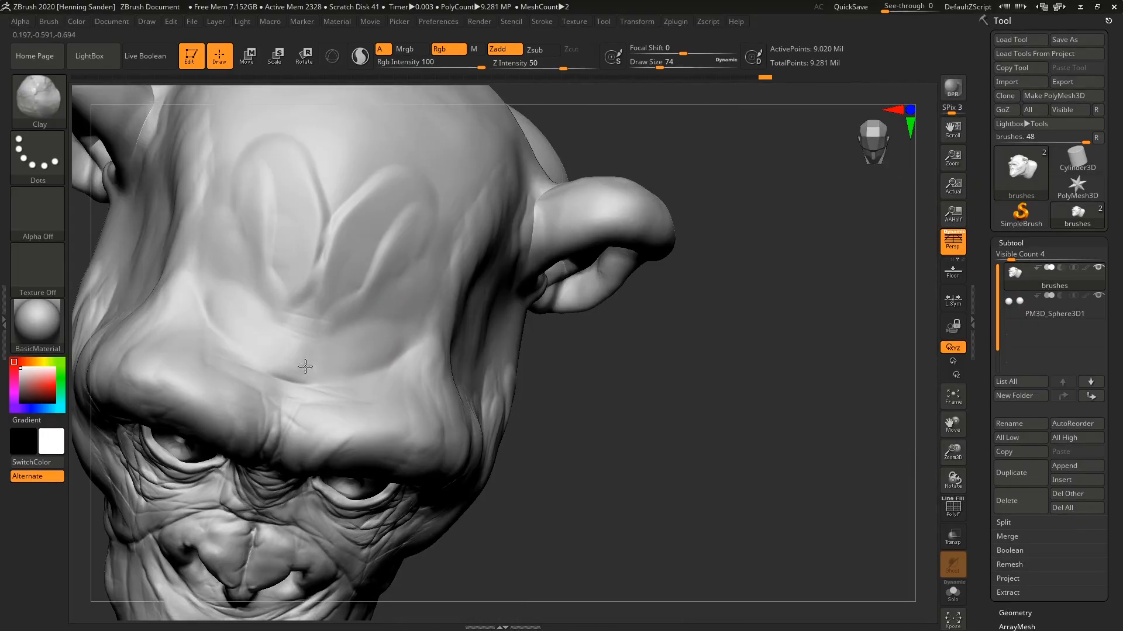
pyautogui.moveTo(248, 329)
pyautogui.mouseDown()
pyautogui.moveTo(226, 271)
pyautogui.moveTo(234, 313)
pyautogui.moveTo(292, 380)
pyautogui.moveTo(283, 392)
pyautogui.mouseUp()
pyautogui.moveTo(283, 391)
pyautogui.mouseDown(button='right')
pyautogui.moveTo(331, 295)
pyautogui.moveTo(295, 376)
pyautogui.mouseUp(button='right')
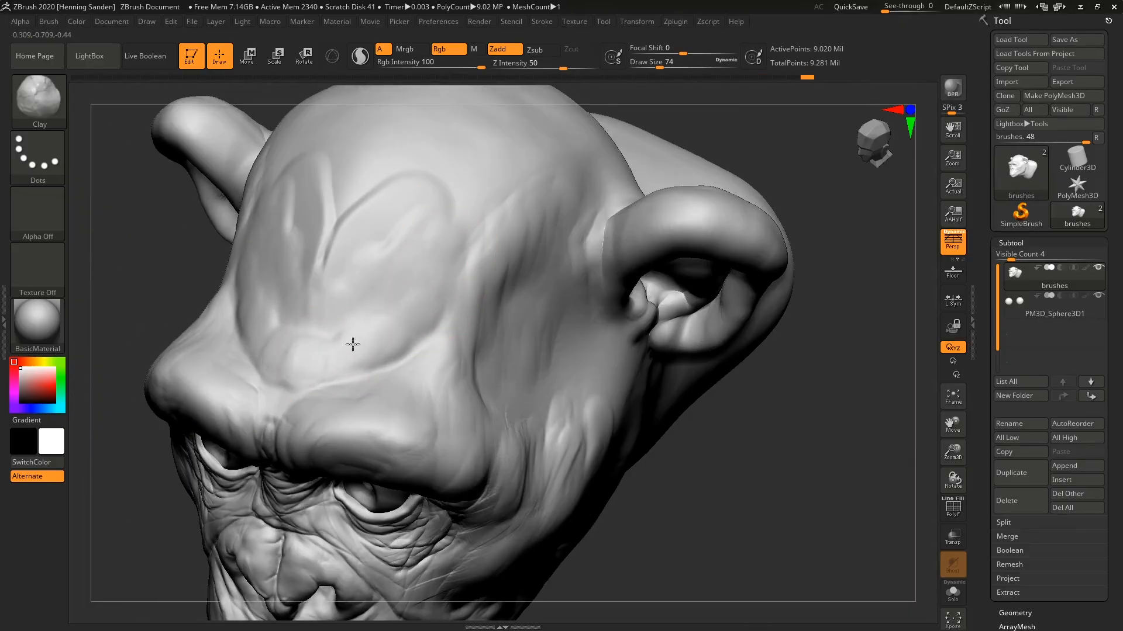
pyautogui.moveTo(331, 313)
pyautogui.mouseDown(button='right')
pyautogui.moveTo(437, 338)
pyautogui.moveTo(462, 322)
pyautogui.mouseUp(button='right')
pyautogui.moveTo(462, 321); pyautogui.dragTo(532, 368, button='right')
pyautogui.moveTo(532, 368); pyautogui.dragTo(559, 394, button='right')
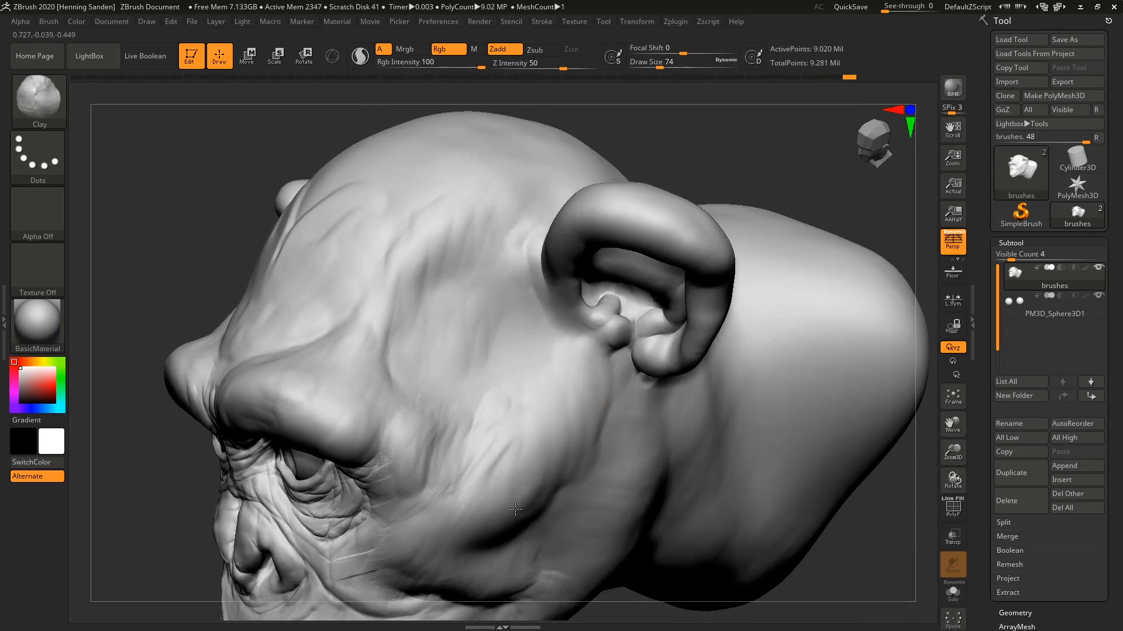
pyautogui.moveTo(468, 494); pyautogui.dragTo(171, 269, button='right')
# Assign Alpha 06 to the Clay brush and build up a rounded patch on the temple.
pyautogui.click(39, 217)
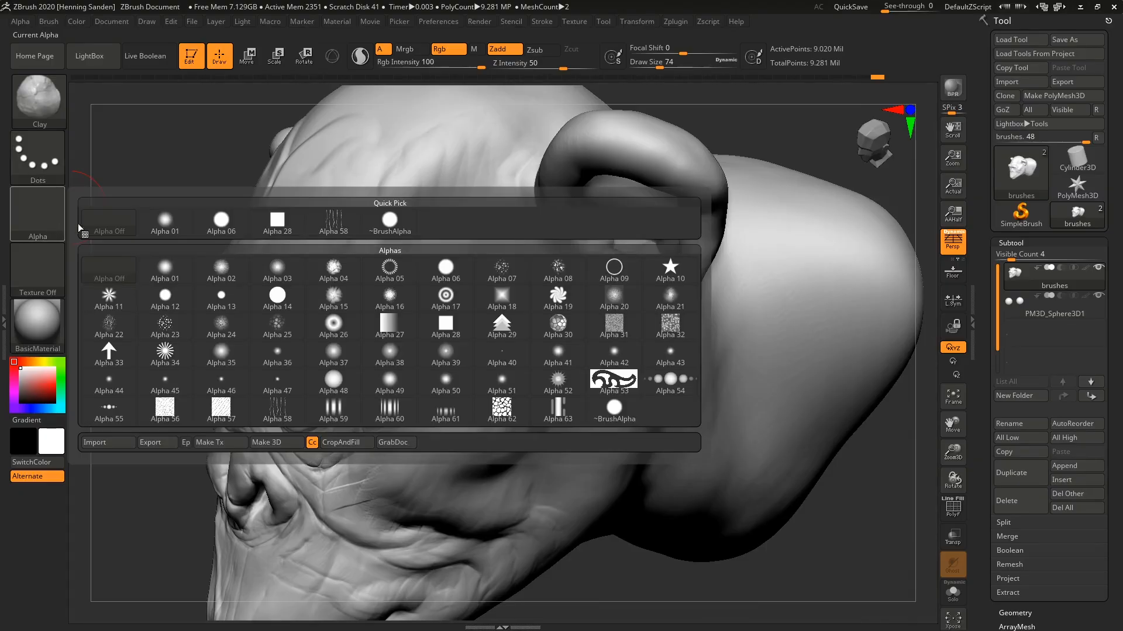
pyautogui.click(425, 279)
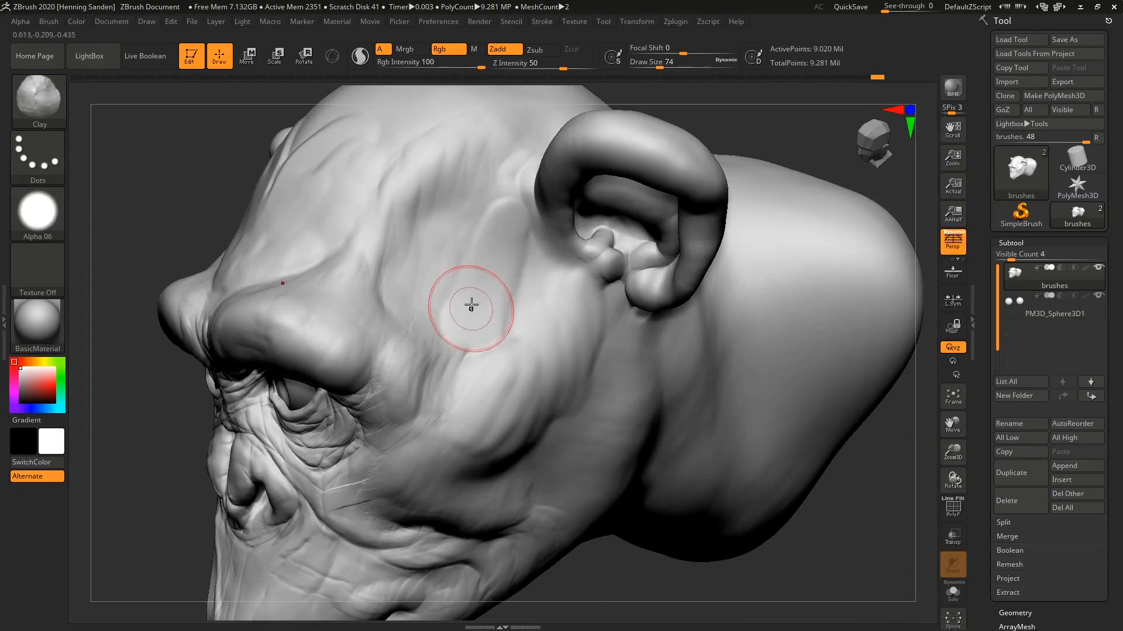
pyautogui.moveTo(439, 268)
pyautogui.mouseDown()
pyautogui.moveTo(461, 258)
pyautogui.moveTo(439, 232)
pyautogui.moveTo(491, 269)
pyautogui.moveTo(384, 303)
pyautogui.mouseUp()
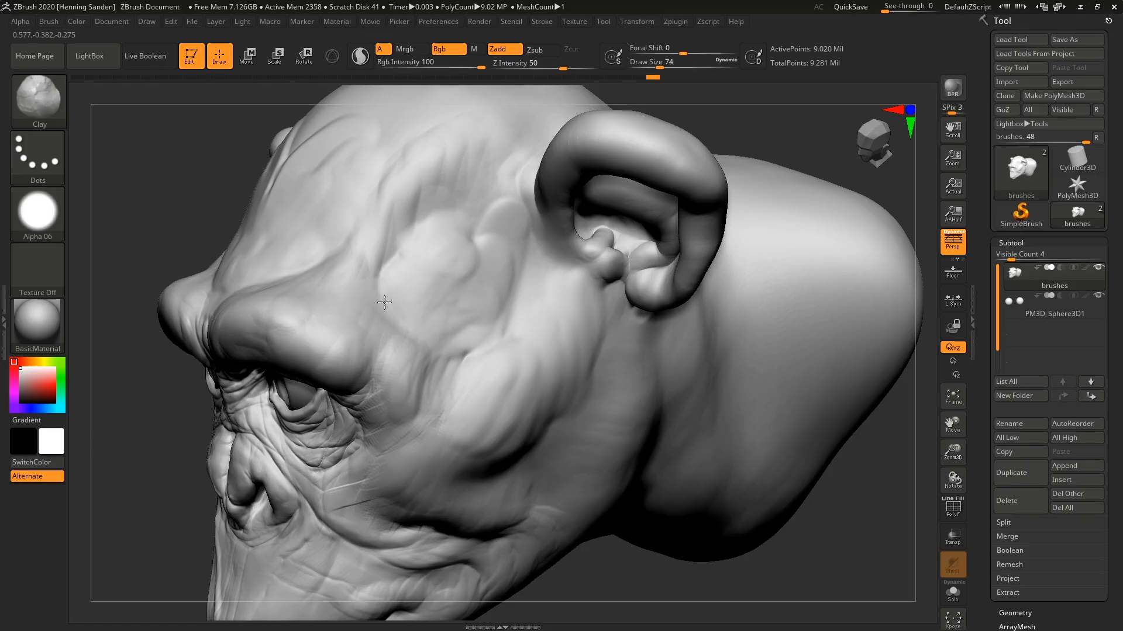
# Assign Alpha 28 to the Clay brush and sculpt square-edged strokes over the temple.
pyautogui.click(37, 211)
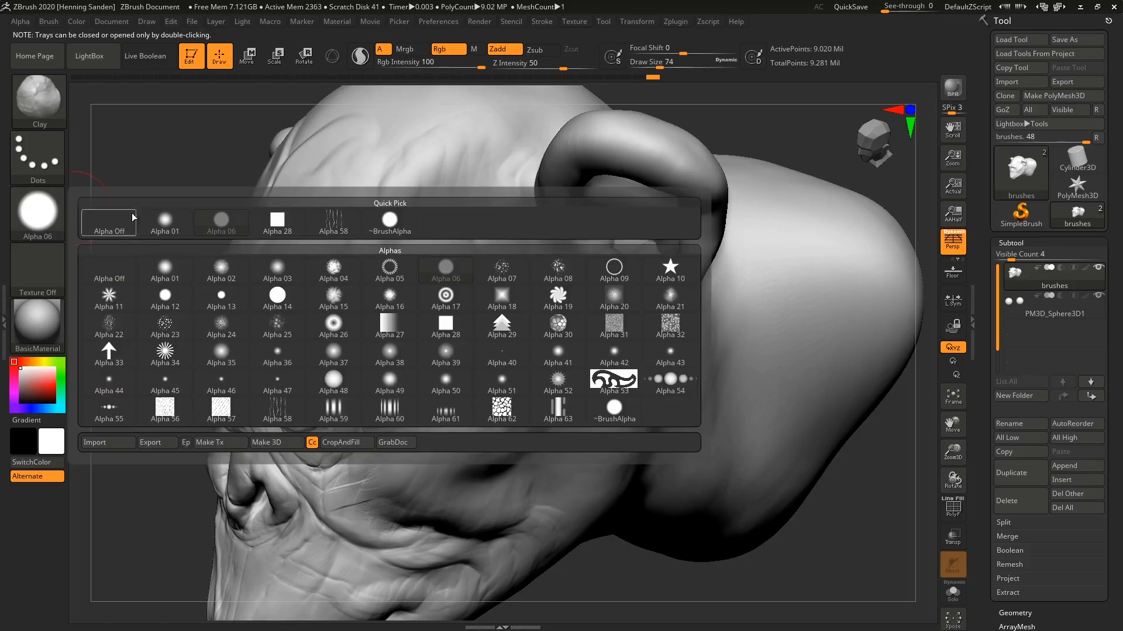
pyautogui.click(461, 326)
pyautogui.moveTo(434, 209)
pyautogui.keyDown('shift'); pyautogui.mouseDown()
pyautogui.moveTo(392, 308)
pyautogui.moveTo(431, 275)
pyautogui.moveTo(493, 288)
pyautogui.moveTo(472, 307)
pyautogui.moveTo(396, 261)
pyautogui.moveTo(438, 265)
pyautogui.moveTo(511, 355)
pyautogui.mouseUp(); pyautogui.keyUp('shift')
pyautogui.moveTo(511, 355)
pyautogui.mouseDown(button='right')
pyautogui.moveTo(473, 267)
pyautogui.moveTo(458, 262)
pyautogui.mouseUp(button='right')
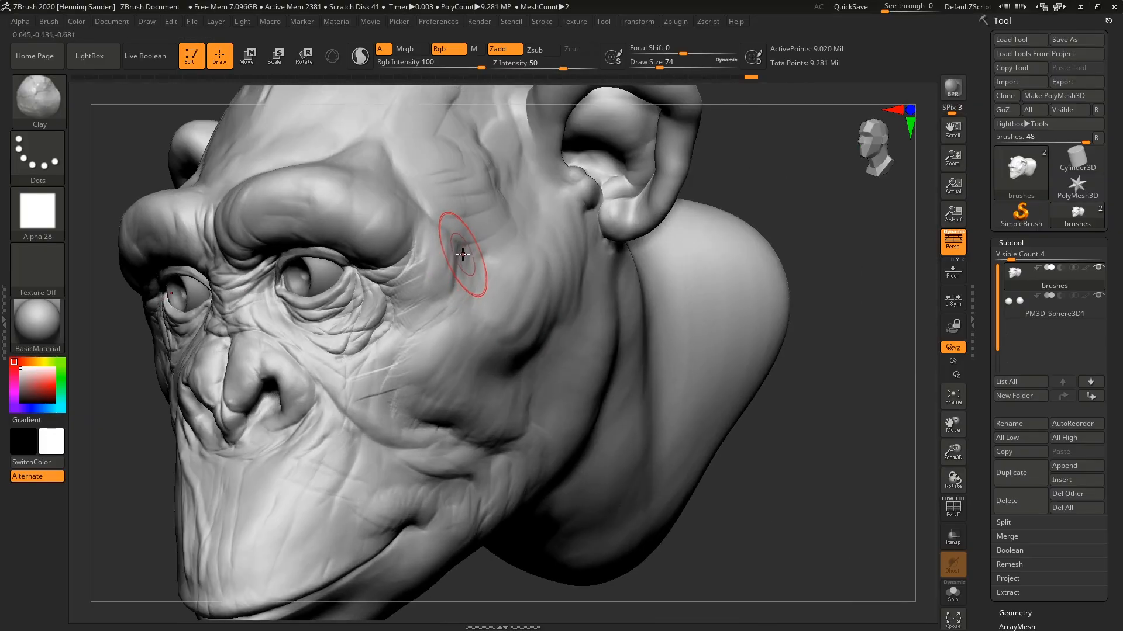
# Switch to the DamStandard brush and set its draw size to 41.
pyautogui.press('b')
pyautogui.press('d')
pyautogui.press('s')
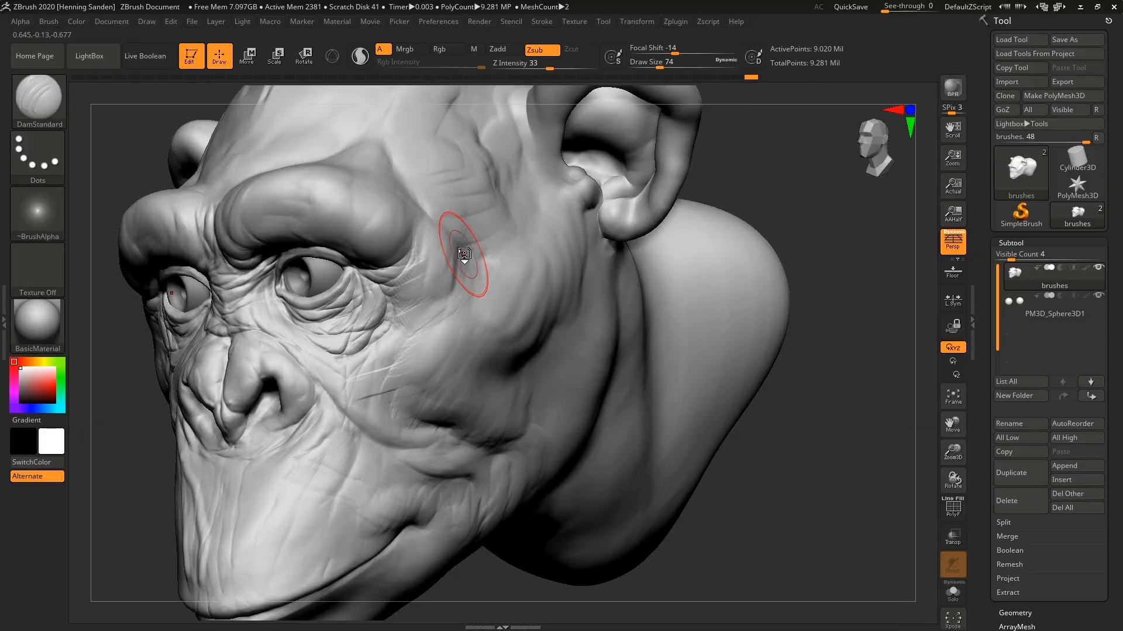
pyautogui.keyDown('ctrl'); pyautogui.moveTo(456, 288); pyautogui.dragTo(422, 261, button='right'); pyautogui.keyUp('ctrl')
pyautogui.press('s')
pyautogui.moveTo(422, 262); pyautogui.dragTo(411, 292)
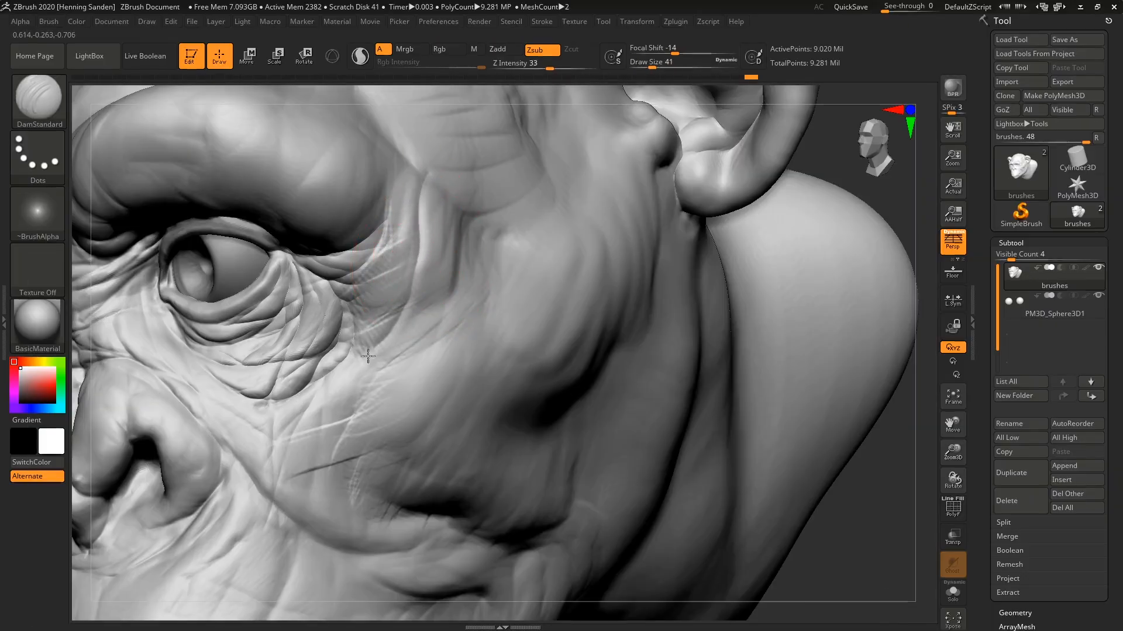
# Cut wrinkle lines into the skin below the outer eye and on the cheek, undoing the last stroke.
pyautogui.moveTo(368, 356); pyautogui.dragTo(353, 383)
pyautogui.moveTo(409, 356)
pyautogui.keyDown('alt'); pyautogui.mouseDown(button='right')
pyautogui.moveTo(456, 248)
pyautogui.moveTo(447, 225)
pyautogui.mouseUp(button='right'); pyautogui.keyUp('alt')
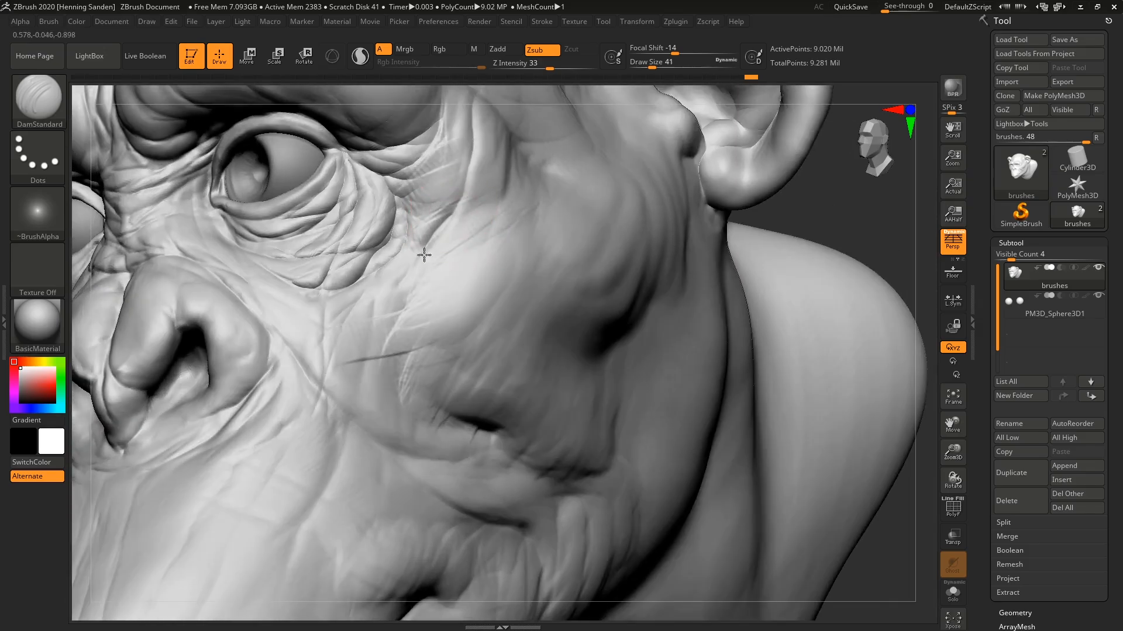
pyautogui.moveTo(456, 331); pyautogui.dragTo(564, 230, button='right')
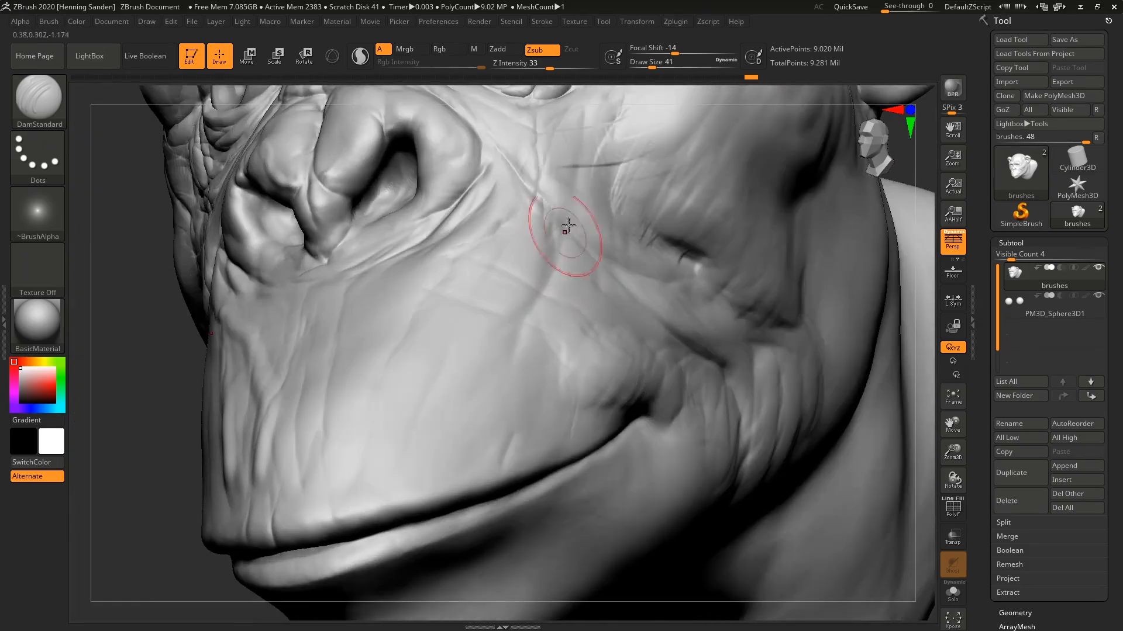
pyautogui.moveTo(562, 241); pyautogui.dragTo(558, 250)
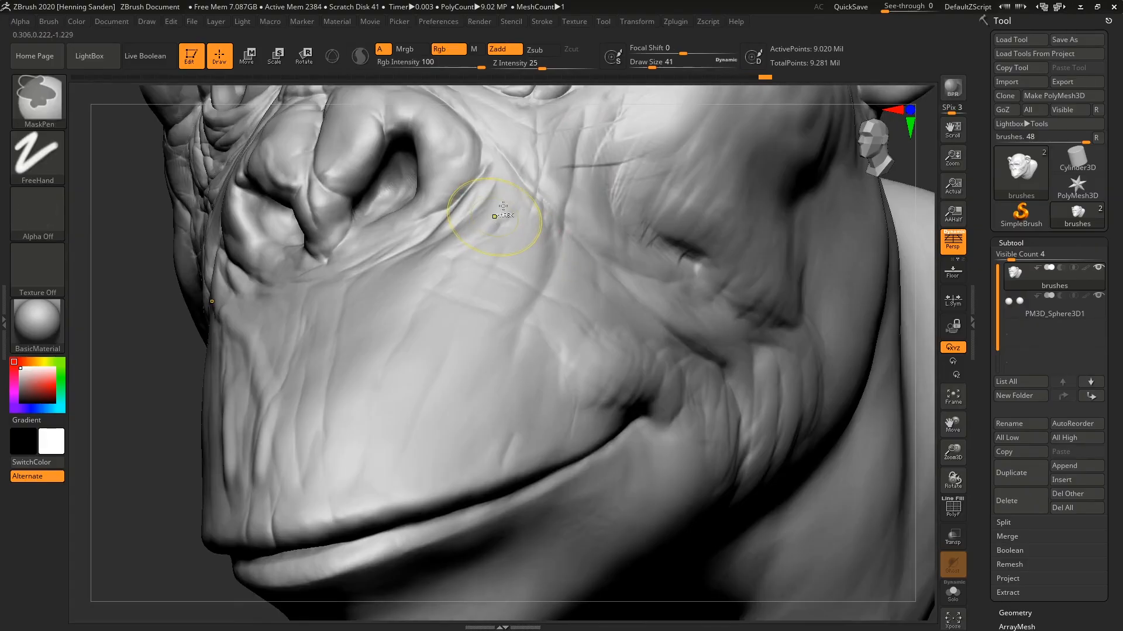
pyautogui.hotkey('ctrl', 'z')
# Carve a long crease from the cheek beside the nose down across the muzzle, with smaller wrinkles branching off it.
pyautogui.moveTo(595, 130); pyautogui.dragTo(590, 129)
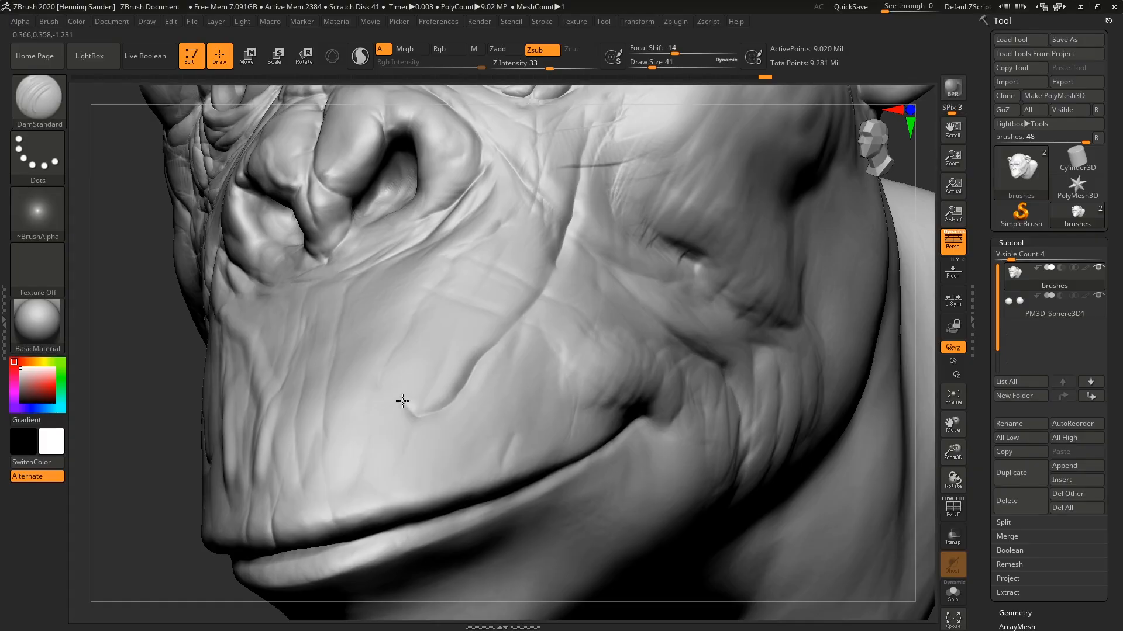
pyautogui.moveTo(364, 388); pyautogui.dragTo(352, 385)
pyautogui.moveTo(461, 387); pyautogui.dragTo(385, 458)
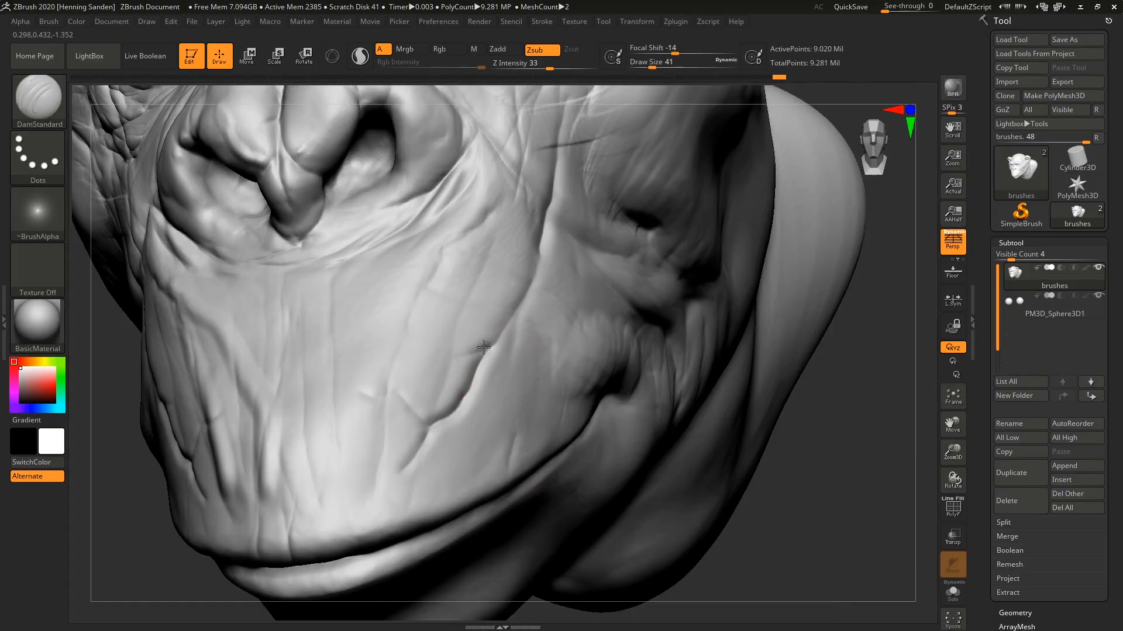
pyautogui.moveTo(484, 347); pyautogui.dragTo(414, 358)
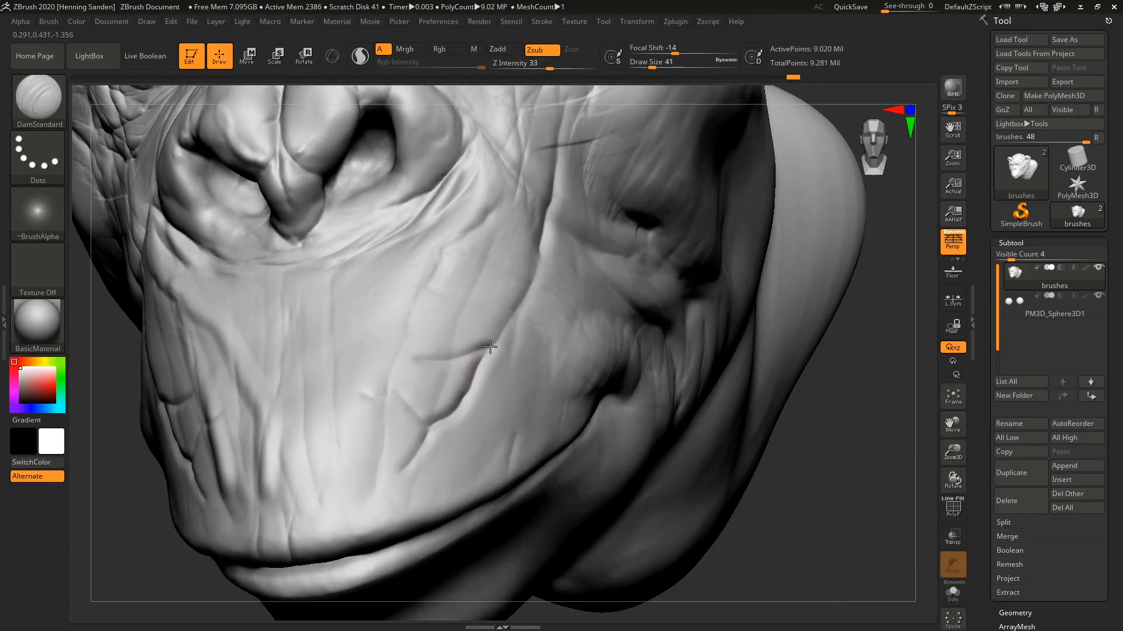
pyautogui.moveTo(490, 347); pyautogui.dragTo(522, 297)
pyautogui.keyDown('alt'); pyautogui.moveTo(526, 290); pyautogui.dragTo(511, 331, button='right'); pyautogui.keyUp('alt')
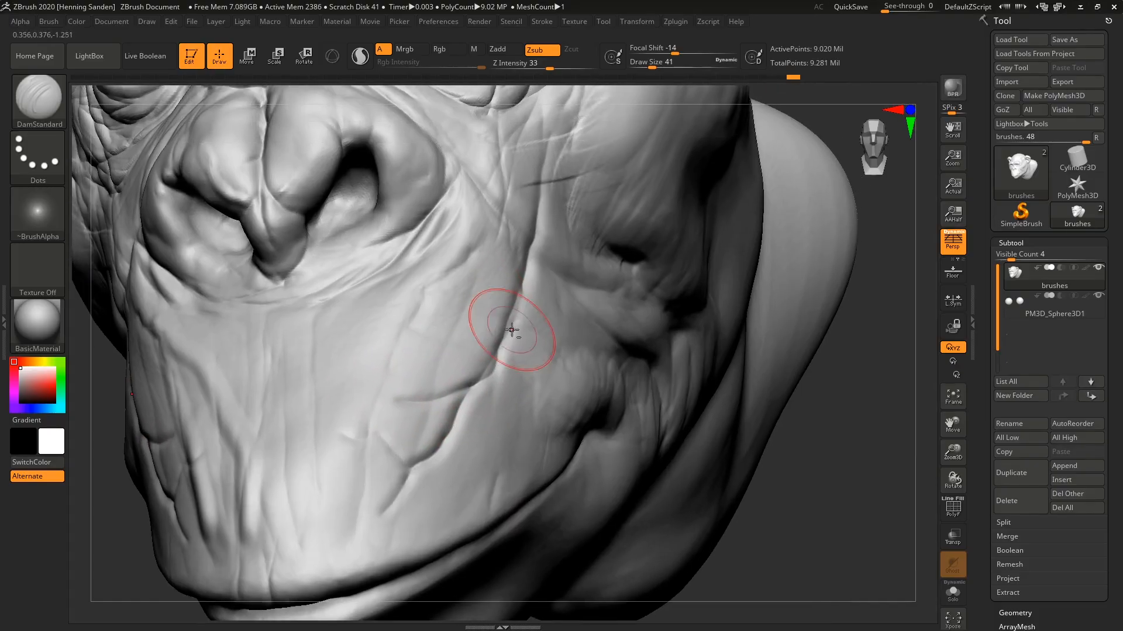
# Carve creases along the lower edge of the nostril wing toward the base of the nose with the DamStandard brush.
pyautogui.keyDown('alt'); pyautogui.moveTo(506, 163); pyautogui.dragTo(498, 409, button='right'); pyautogui.keyUp('alt')
pyautogui.moveTo(504, 227)
pyautogui.keyDown('ctrl'); pyautogui.mouseDown(button='right')
pyautogui.moveTo(514, 228)
pyautogui.moveTo(430, 409)
pyautogui.mouseUp(button='right'); pyautogui.keyUp('ctrl')
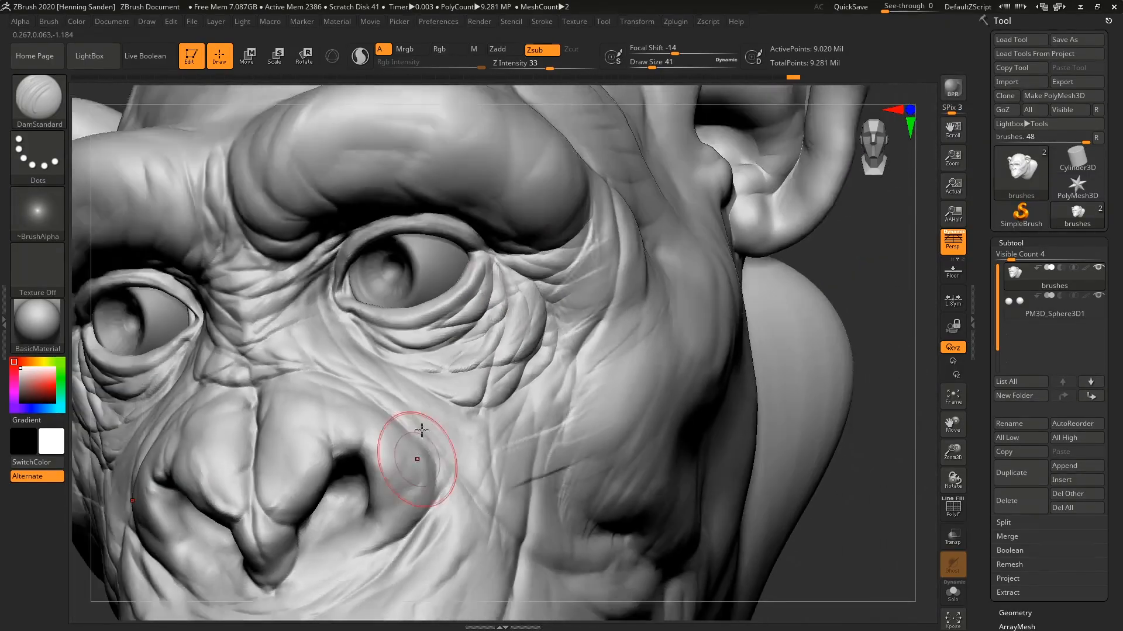
pyautogui.moveTo(417, 576)
pyautogui.keyDown('alt'); pyautogui.mouseDown(button='right')
pyautogui.moveTo(501, 241)
pyautogui.moveTo(529, 219)
pyautogui.mouseUp(button='right'); pyautogui.keyUp('alt')
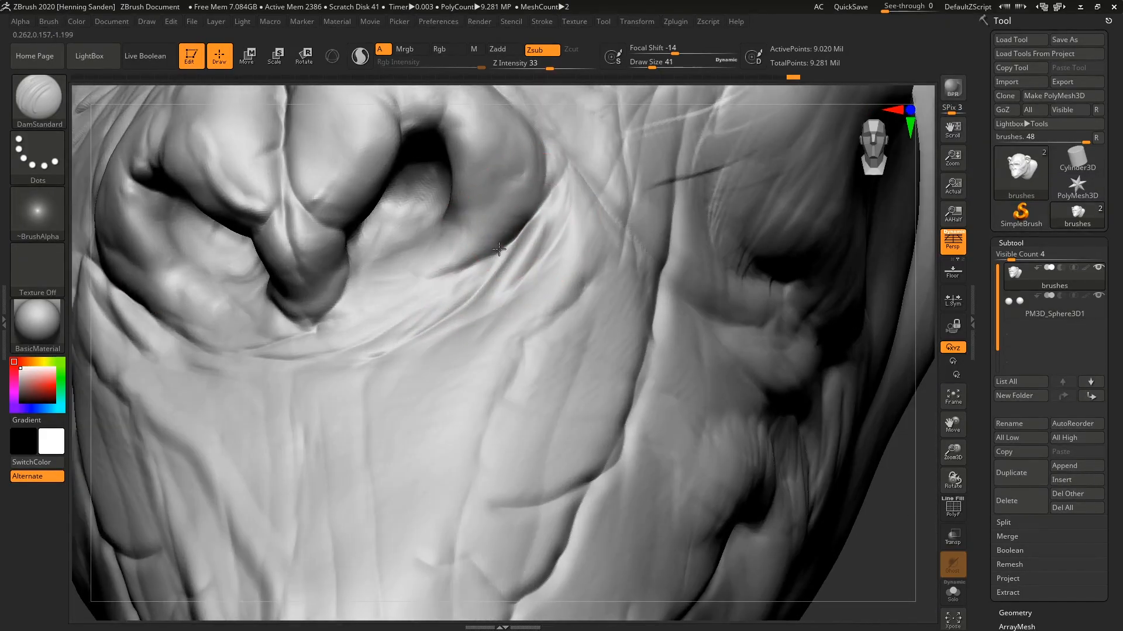
pyautogui.moveTo(499, 249); pyautogui.dragTo(432, 271)
pyautogui.moveTo(469, 266)
pyautogui.mouseDown()
pyautogui.moveTo(409, 263)
pyautogui.moveTo(479, 266)
pyautogui.mouseUp()
pyautogui.moveTo(480, 264); pyautogui.dragTo(375, 268)
pyautogui.moveTo(441, 272); pyautogui.dragTo(371, 278)
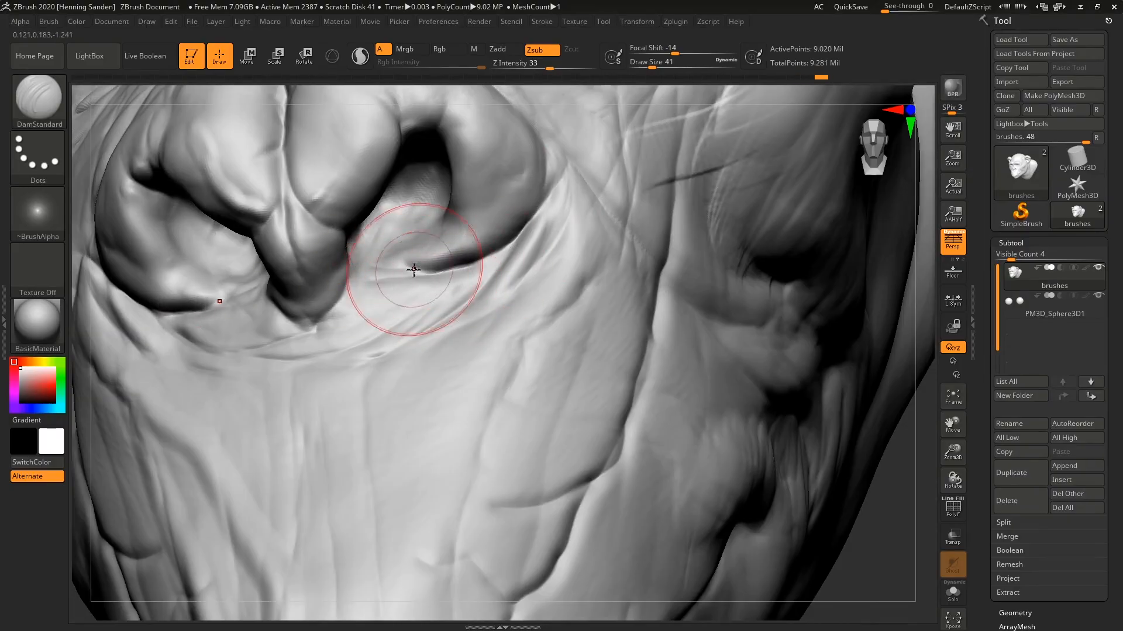
pyautogui.moveTo(414, 270); pyautogui.dragTo(388, 263, button='right')
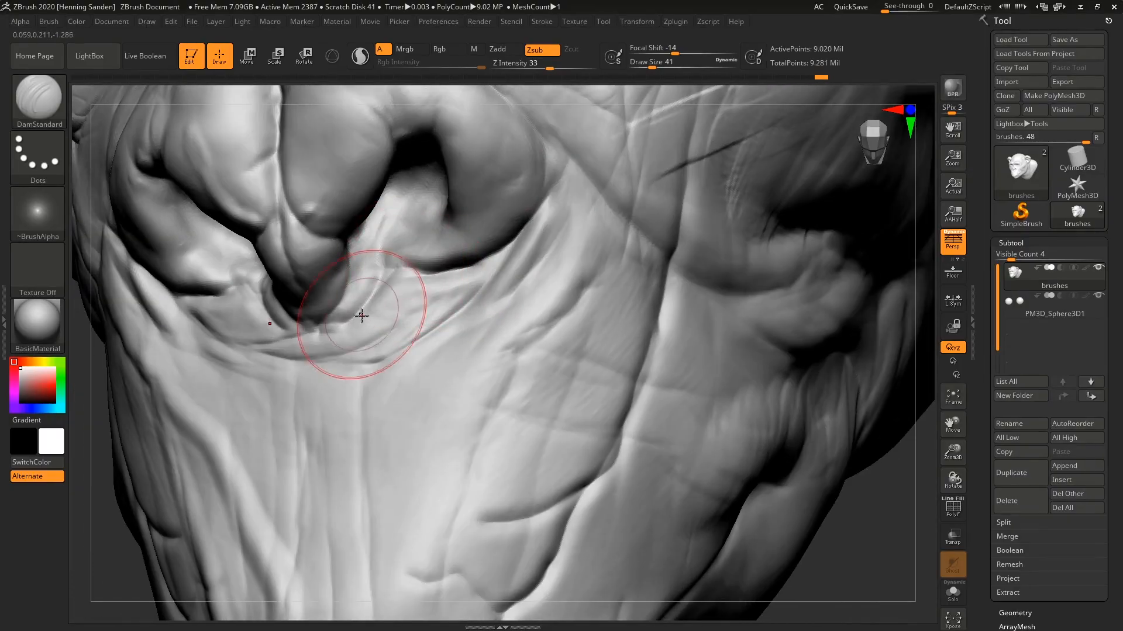
# Set the draw size to 87 and cut a broad, deep fold from beside the nose down onto the muzzle.
pyautogui.keyDown('alt'); pyautogui.moveTo(470, 328); pyautogui.dragTo(438, 245, button='right'); pyautogui.keyUp('alt')
pyautogui.keyDown('alt'); pyautogui.moveTo(545, 327); pyautogui.dragTo(559, 344, button='right'); pyautogui.keyUp('alt')
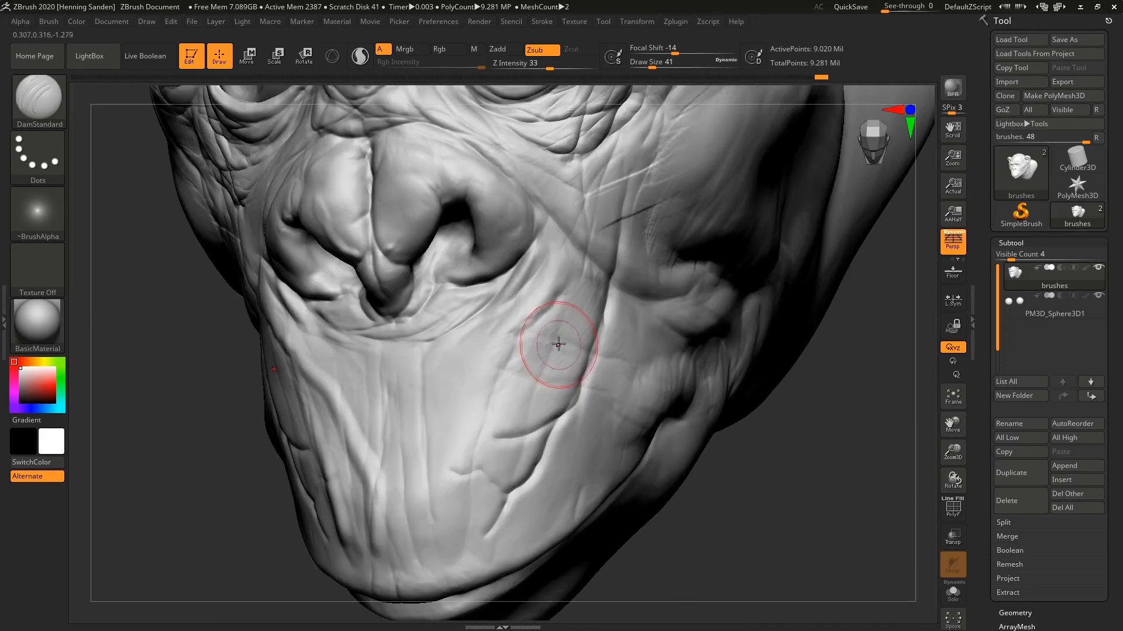
pyautogui.press('s')
pyautogui.moveTo(540, 351); pyautogui.dragTo(561, 352)
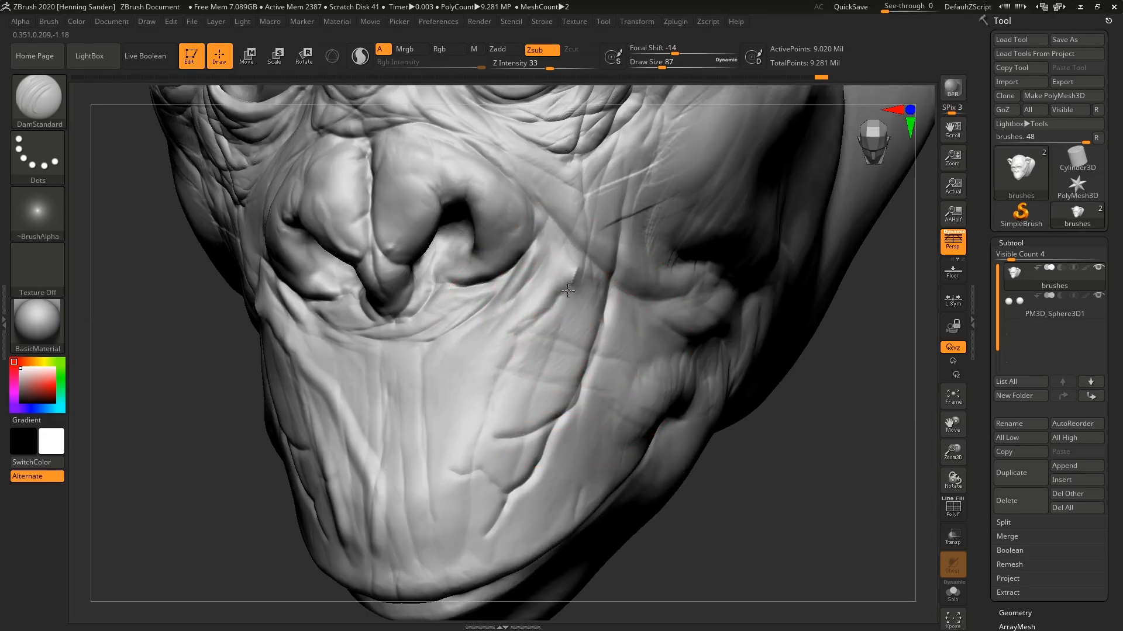
pyautogui.moveTo(568, 291)
pyautogui.mouseDown()
pyautogui.moveTo(552, 360)
pyautogui.moveTo(517, 407)
pyautogui.mouseUp()
pyautogui.moveTo(531, 374); pyautogui.dragTo(551, 350, button='right')
pyautogui.moveTo(552, 361); pyautogui.dragTo(498, 428)
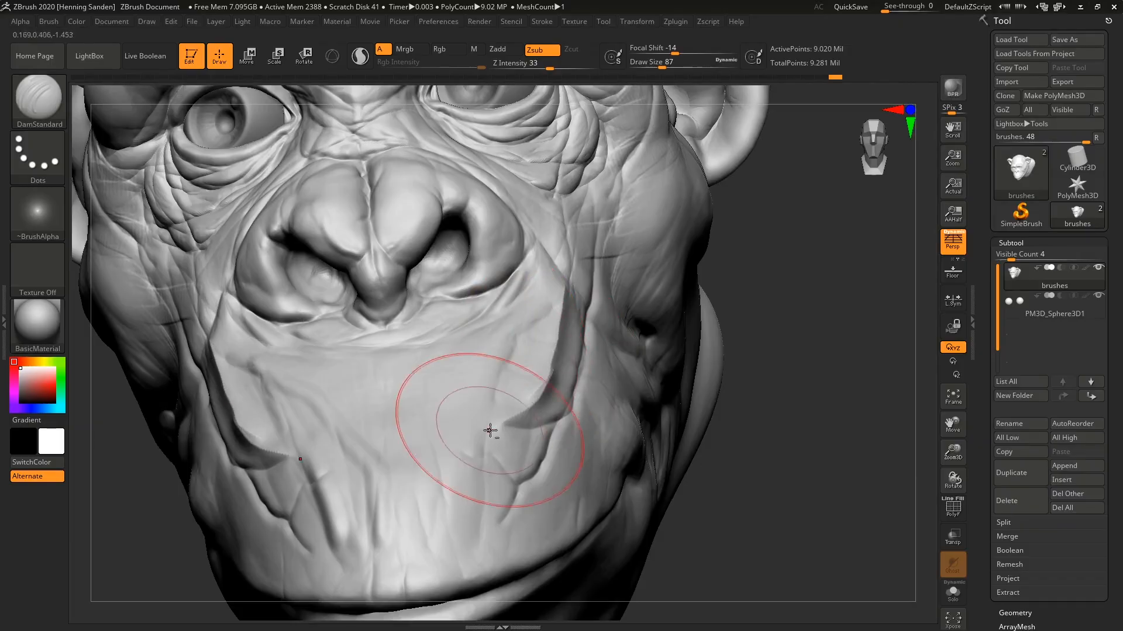
# Set the draw size to 140 and sculpt large strokes and pointed spikes on the outer brow, temple and cheekbone.
pyautogui.moveTo(468, 450)
pyautogui.mouseDown(button='right')
pyautogui.moveTo(581, 283)
pyautogui.moveTo(615, 300)
pyautogui.moveTo(593, 317)
pyautogui.mouseUp(button='right')
pyautogui.press('s')
pyautogui.moveTo(571, 372); pyautogui.dragTo(578, 373)
pyautogui.moveTo(568, 390); pyautogui.dragTo(555, 355)
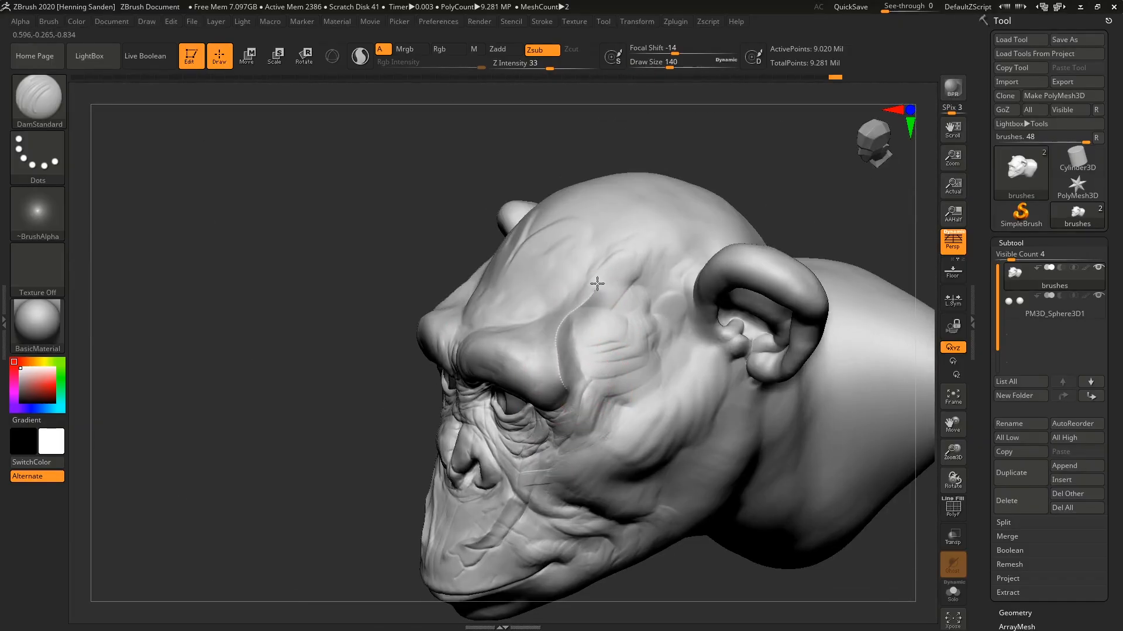
pyautogui.moveTo(597, 283); pyautogui.dragTo(667, 217)
pyautogui.moveTo(669, 216)
pyautogui.mouseDown(button='right')
pyautogui.moveTo(652, 268)
pyautogui.moveTo(629, 263)
pyautogui.moveTo(604, 358)
pyautogui.mouseUp(button='right')
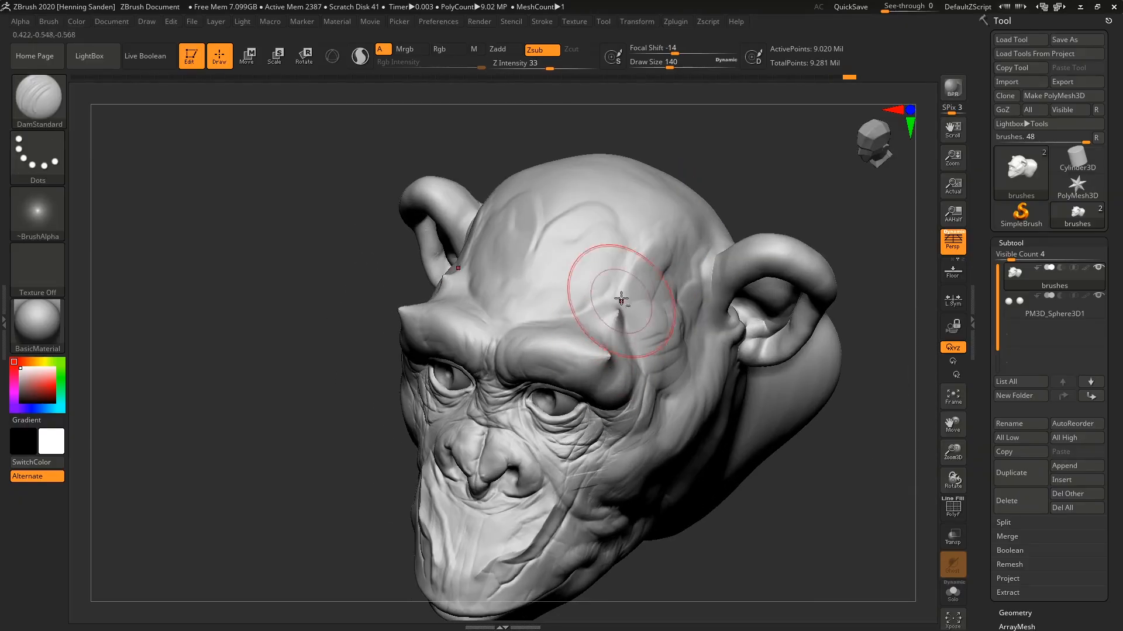
pyautogui.moveTo(668, 223)
pyautogui.mouseDown(button='right')
pyautogui.moveTo(689, 211)
pyautogui.moveTo(714, 336)
pyautogui.moveTo(689, 234)
pyautogui.moveTo(699, 324)
pyautogui.moveTo(639, 398)
pyautogui.moveTo(674, 333)
pyautogui.mouseUp(button='right')
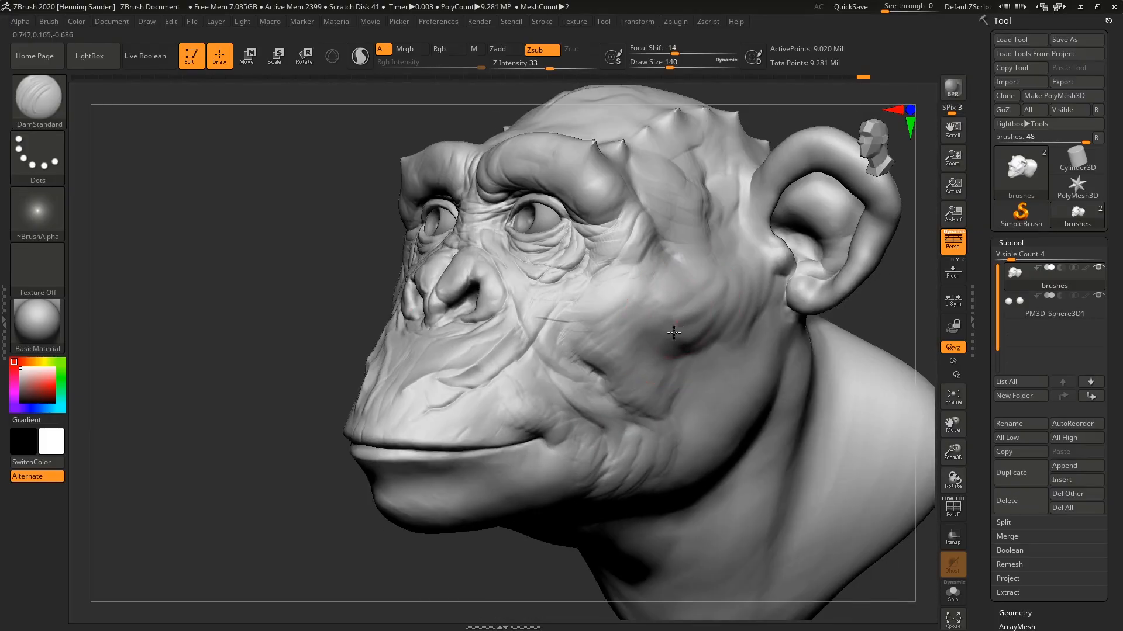
pyautogui.moveTo(642, 322); pyautogui.dragTo(610, 321)
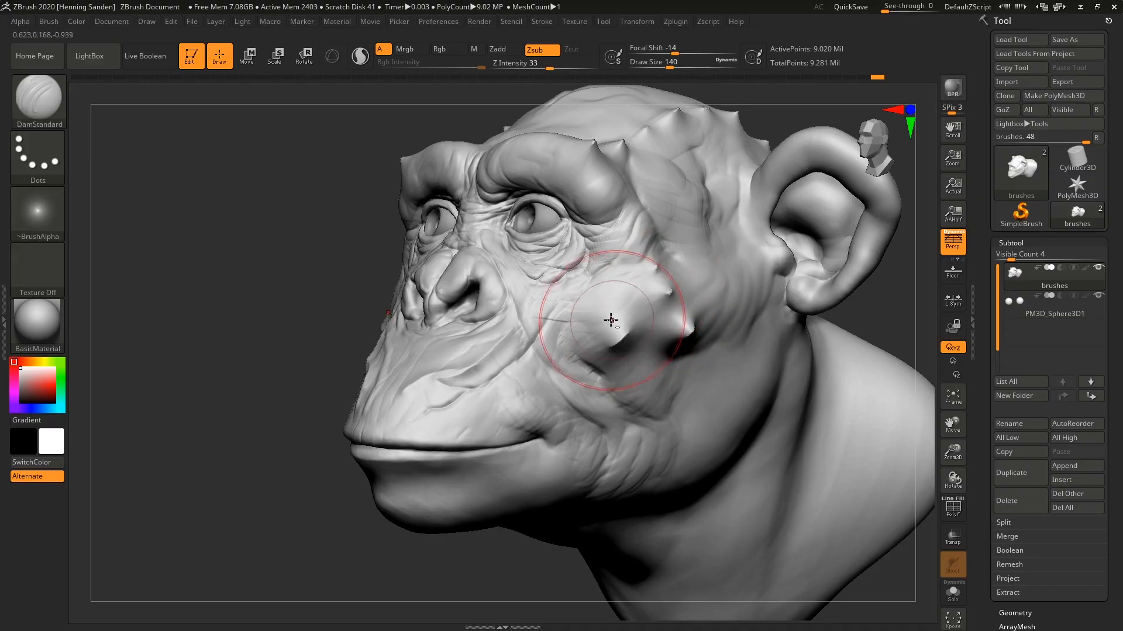
# Switch to the TrimDynamic brush, set its draw size to 124 and flatten the front of the cheek.
pyautogui.press('f')
pyautogui.moveTo(632, 319)
pyautogui.mouseDown(button='right')
pyautogui.moveTo(690, 321)
pyautogui.moveTo(657, 314)
pyautogui.moveTo(582, 364)
pyautogui.mouseUp(button='right')
pyautogui.press('f')
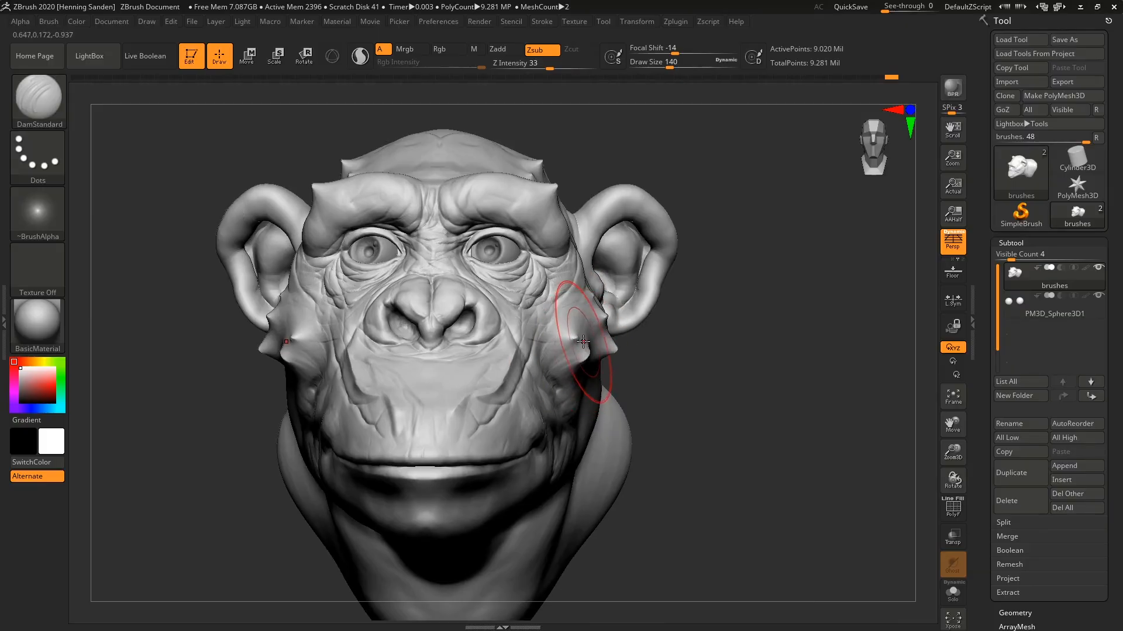
pyautogui.press('b')
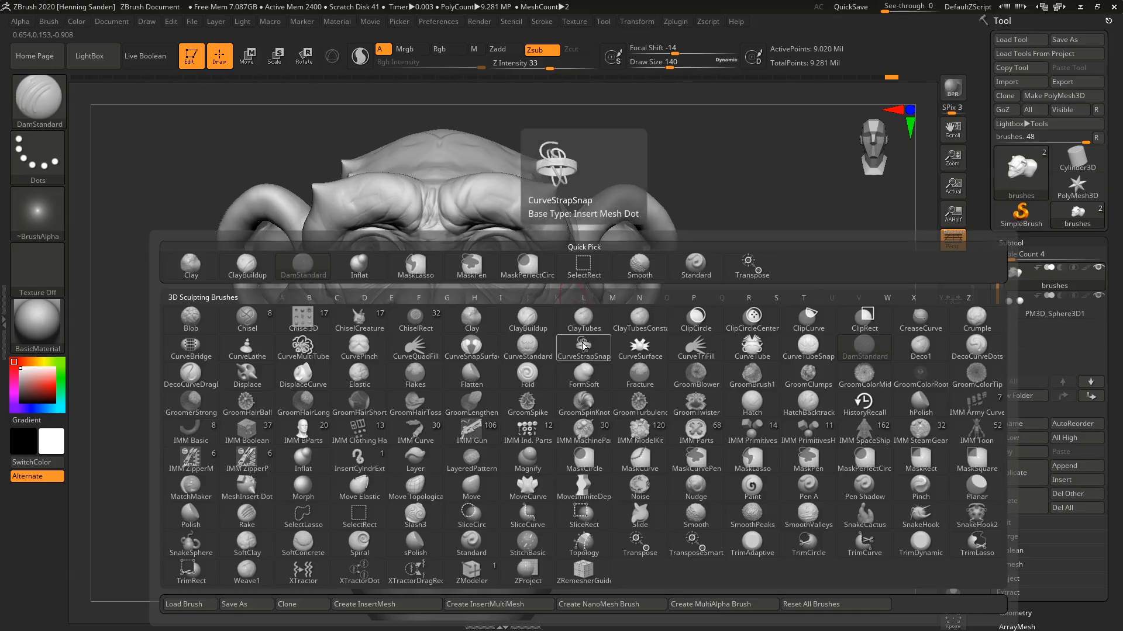
pyautogui.press('t')
pyautogui.press('d')
pyautogui.keyDown('alt'); pyautogui.moveTo(587, 327); pyautogui.dragTo(606, 368, button='right'); pyautogui.keyUp('alt')
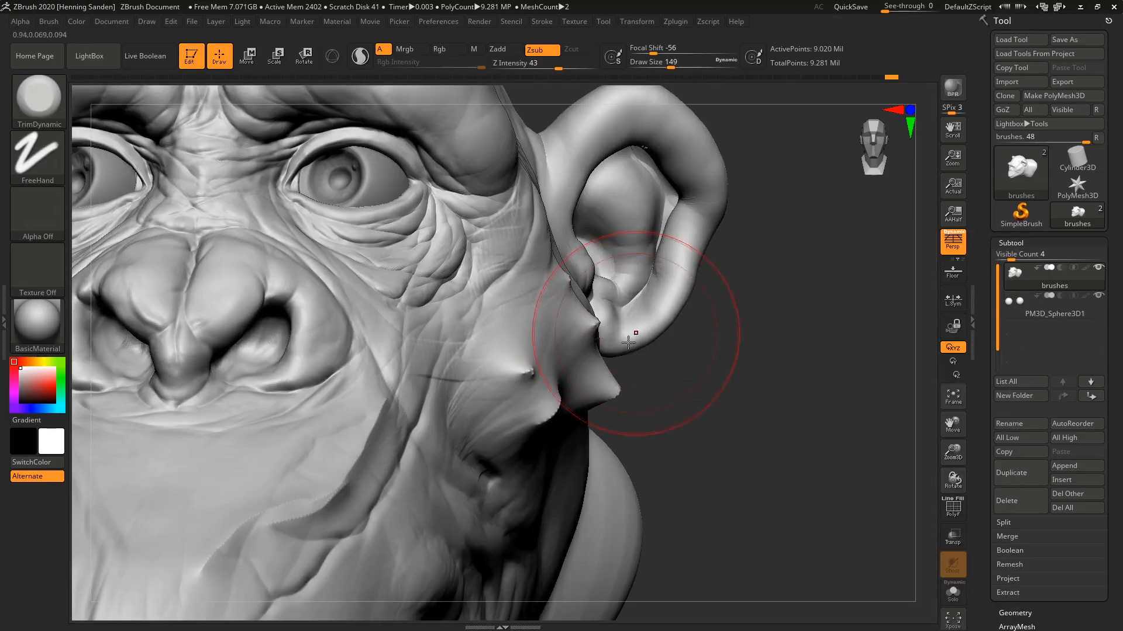
pyautogui.moveTo(634, 331)
pyautogui.mouseDown(button='right')
pyautogui.moveTo(569, 334)
pyautogui.moveTo(549, 357)
pyautogui.mouseUp(button='right')
pyautogui.press('s')
pyautogui.moveTo(550, 385); pyautogui.dragTo(544, 385)
pyautogui.moveTo(510, 385)
pyautogui.mouseDown()
pyautogui.moveTo(499, 397)
pyautogui.moveTo(468, 375)
pyautogui.moveTo(461, 409)
pyautogui.moveTo(491, 404)
pyautogui.moveTo(523, 429)
pyautogui.moveTo(509, 380)
pyautogui.mouseUp()
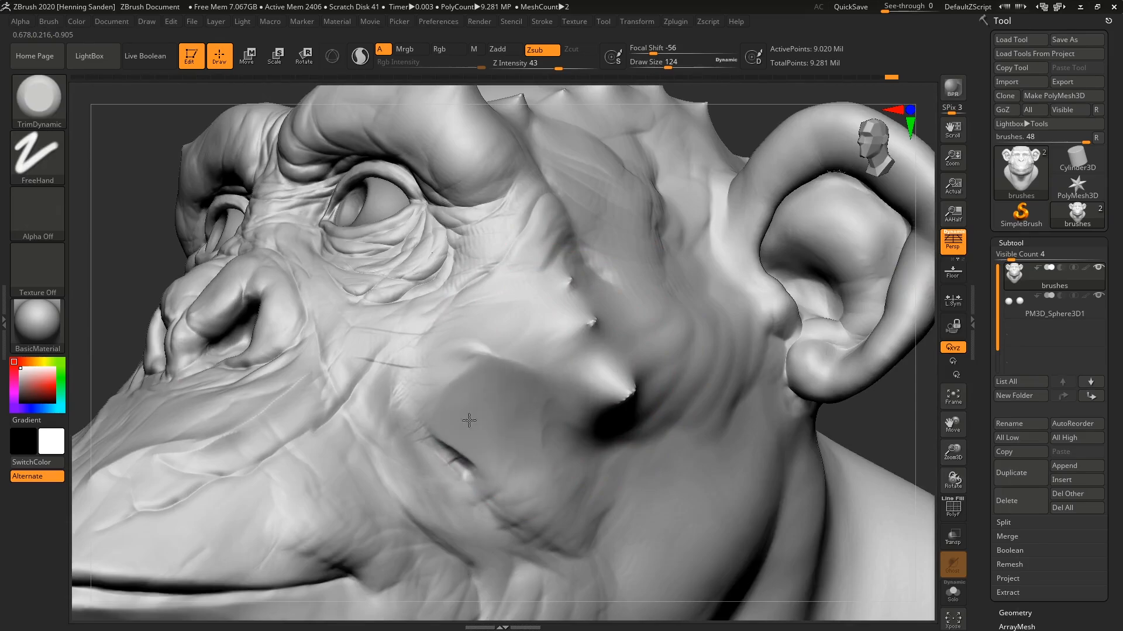
# Set the draw size to 104 and plane down the spikes along the cheekbone back toward the ear.
pyautogui.moveTo(473, 351); pyautogui.dragTo(538, 386, button='right')
pyautogui.moveTo(512, 350)
pyautogui.mouseDown()
pyautogui.moveTo(486, 319)
pyautogui.moveTo(475, 332)
pyautogui.mouseUp()
pyautogui.press('s')
pyautogui.moveTo(474, 332)
pyautogui.mouseDown()
pyautogui.moveTo(439, 339)
pyautogui.moveTo(413, 398)
pyautogui.moveTo(509, 482)
pyautogui.mouseUp()
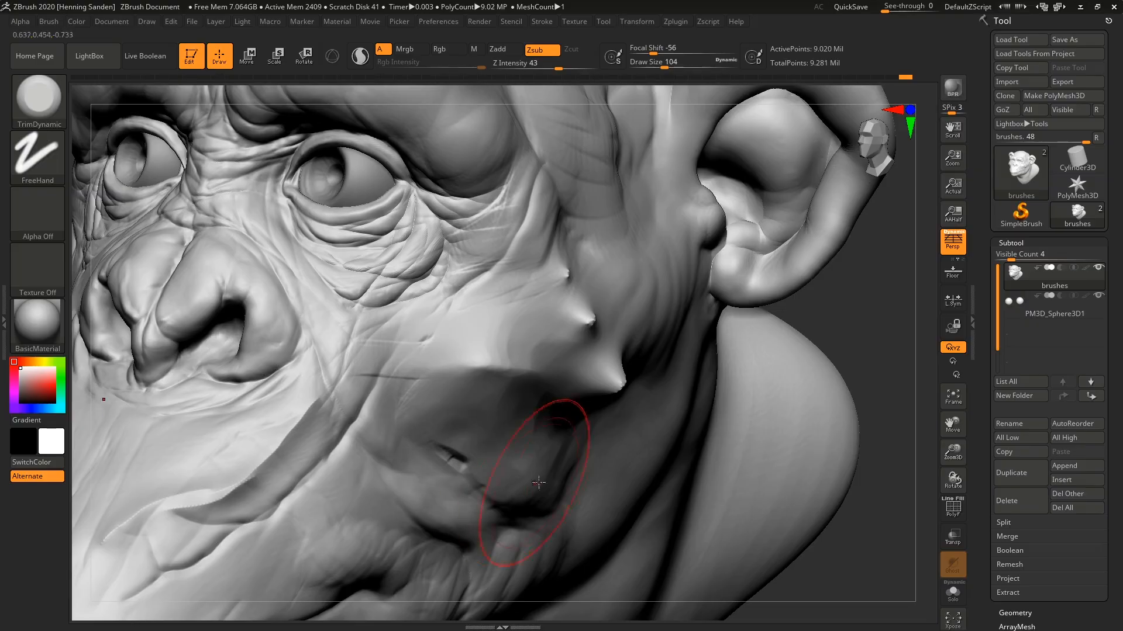
pyautogui.moveTo(534, 481)
pyautogui.keyDown('alt'); pyautogui.mouseDown(button='right')
pyautogui.moveTo(481, 409)
pyautogui.moveTo(527, 327)
pyautogui.moveTo(552, 325)
pyautogui.mouseUp(button='right'); pyautogui.keyUp('alt')
pyautogui.moveTo(558, 324)
pyautogui.mouseDown()
pyautogui.moveTo(529, 334)
pyautogui.moveTo(479, 298)
pyautogui.moveTo(652, 261)
pyautogui.mouseUp()
pyautogui.moveTo(654, 264); pyautogui.dragTo(676, 283, button='right')
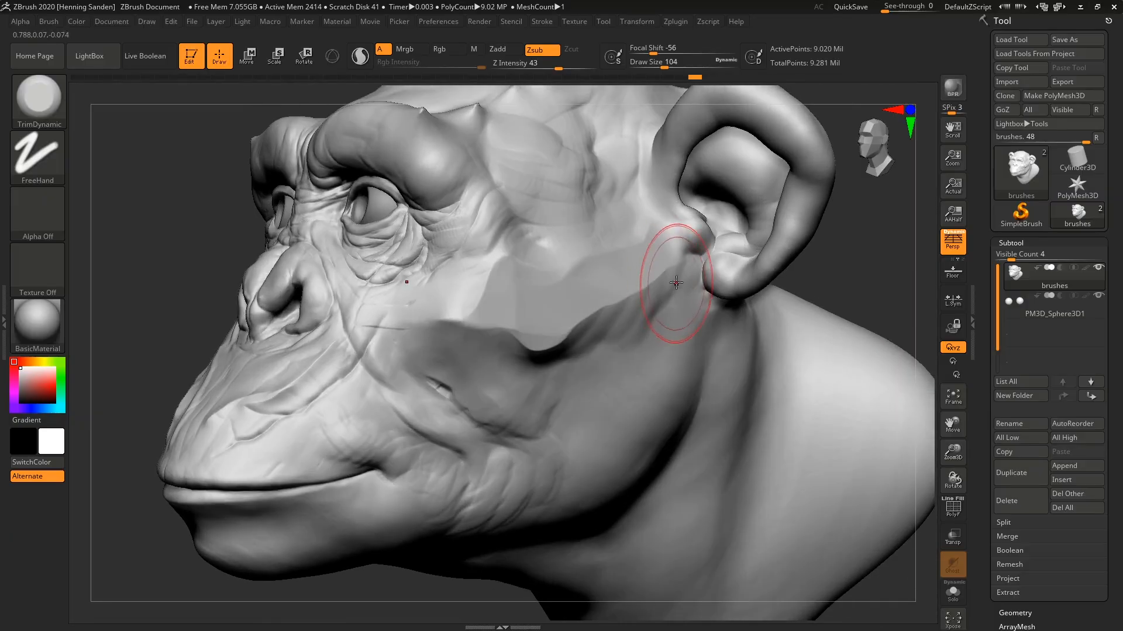
# Flatten the hollow under the cheekbone and extend the planes up toward the temple and down the cheek.
pyautogui.moveTo(641, 315); pyautogui.dragTo(535, 363)
pyautogui.moveTo(670, 271); pyautogui.dragTo(547, 330)
pyautogui.moveTo(596, 301); pyautogui.dragTo(650, 256)
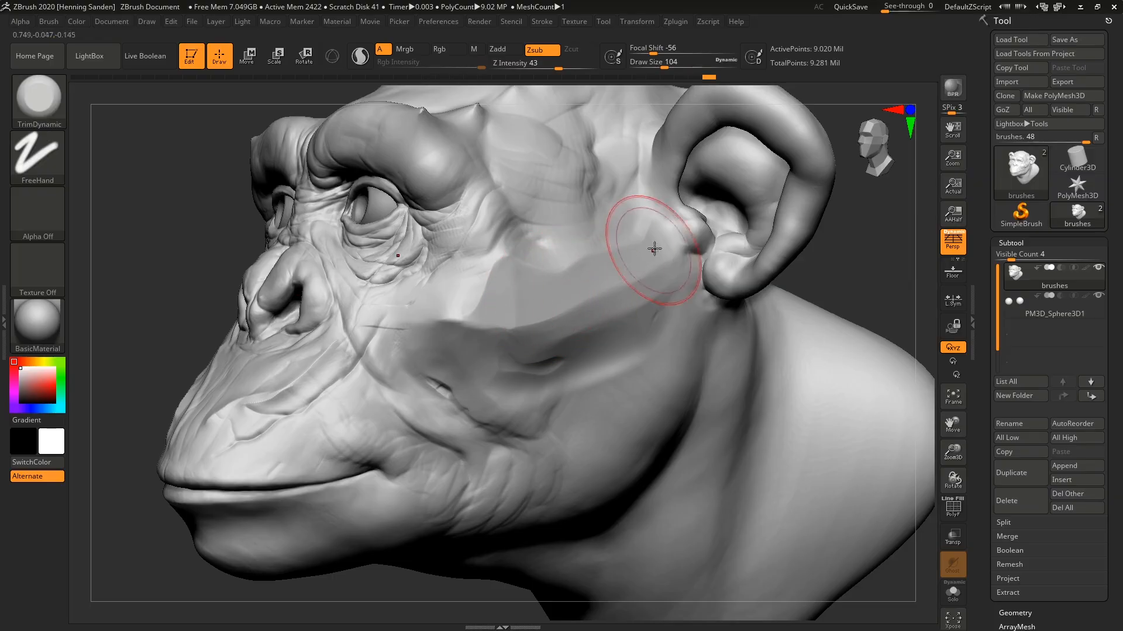
pyautogui.moveTo(534, 276)
pyautogui.mouseDown()
pyautogui.moveTo(528, 234)
pyautogui.moveTo(519, 270)
pyautogui.moveTo(550, 295)
pyautogui.mouseUp()
pyautogui.moveTo(549, 294); pyautogui.dragTo(541, 255, button='right')
pyautogui.moveTo(518, 421)
pyautogui.mouseDown()
pyautogui.moveTo(446, 380)
pyautogui.moveTo(496, 456)
pyautogui.mouseUp()
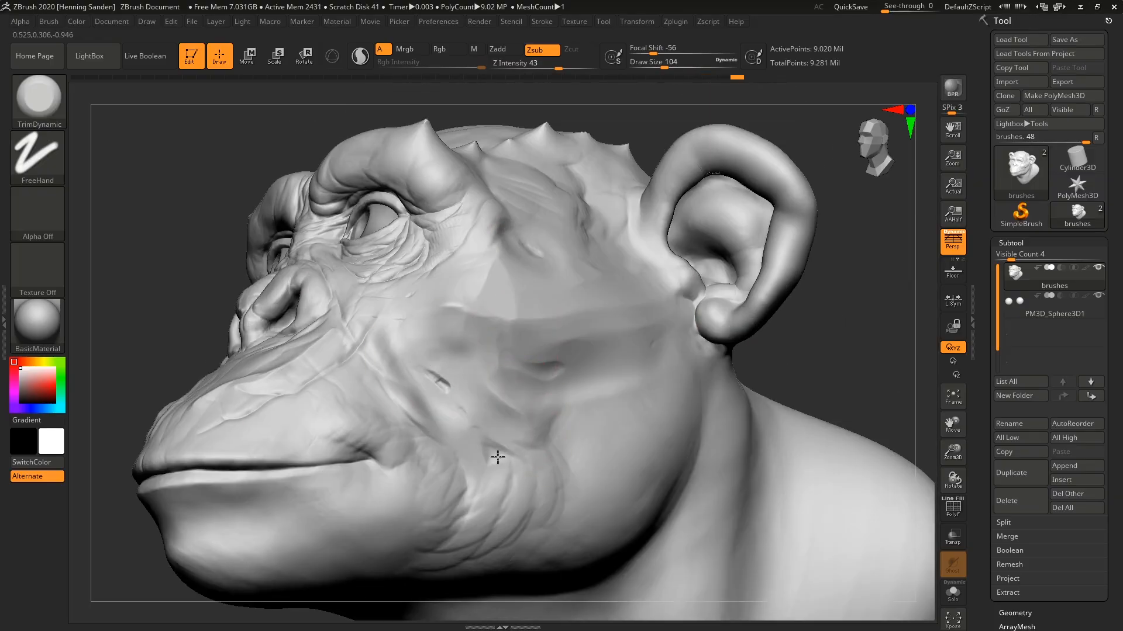
pyautogui.moveTo(436, 383)
pyautogui.mouseDown()
pyautogui.moveTo(524, 499)
pyautogui.moveTo(519, 465)
pyautogui.mouseUp()
# Set the draw size to 39 and trim the nostril rims into flat, hard-edged planes.
pyautogui.moveTo(304, 418)
pyautogui.mouseDown(button='right')
pyautogui.moveTo(371, 426)
pyautogui.moveTo(451, 261)
pyautogui.mouseUp(button='right')
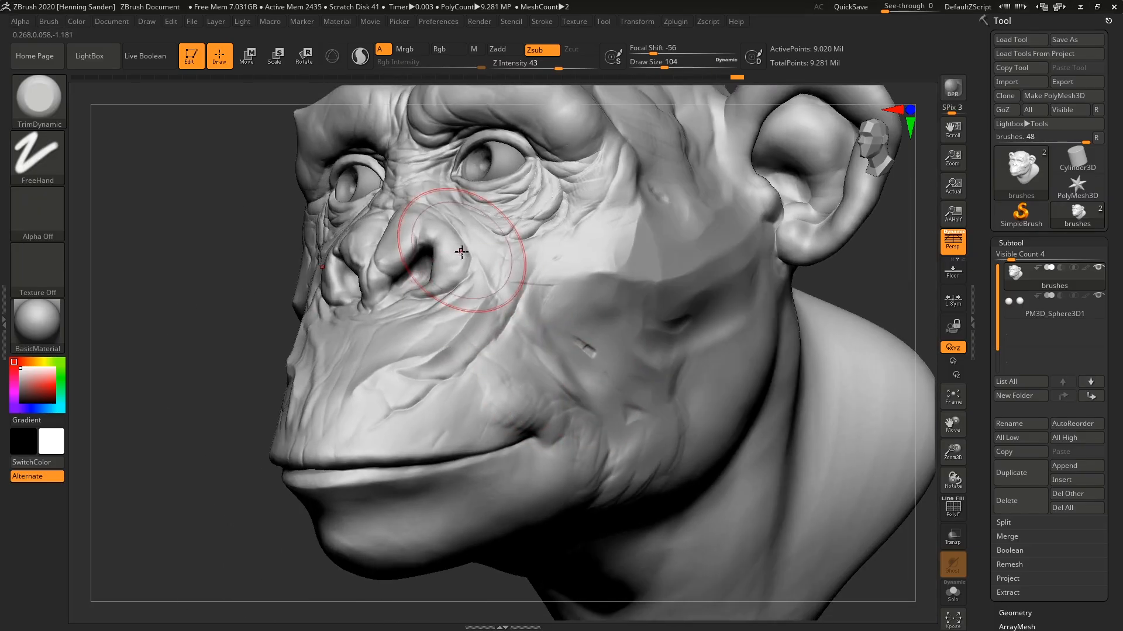
pyautogui.keyDown('ctrl'); pyautogui.moveTo(521, 181); pyautogui.dragTo(413, 268, button='right'); pyautogui.keyUp('ctrl')
pyautogui.press('s')
pyautogui.press('s')
pyautogui.moveTo(370, 246); pyautogui.dragTo(301, 304)
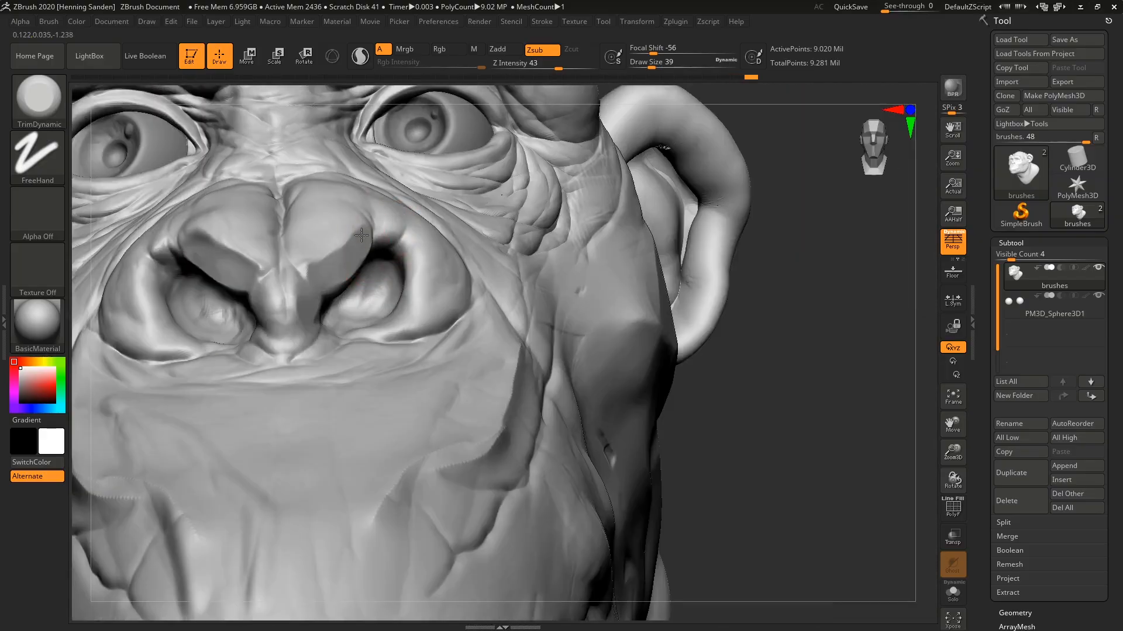
pyautogui.keyDown('ctrl'); pyautogui.moveTo(410, 299); pyautogui.dragTo(396, 327, button='right'); pyautogui.keyUp('ctrl')
pyautogui.moveTo(422, 320)
pyautogui.mouseDown()
pyautogui.moveTo(435, 283)
pyautogui.moveTo(430, 220)
pyautogui.moveTo(326, 231)
pyautogui.moveTo(291, 270)
pyautogui.mouseUp()
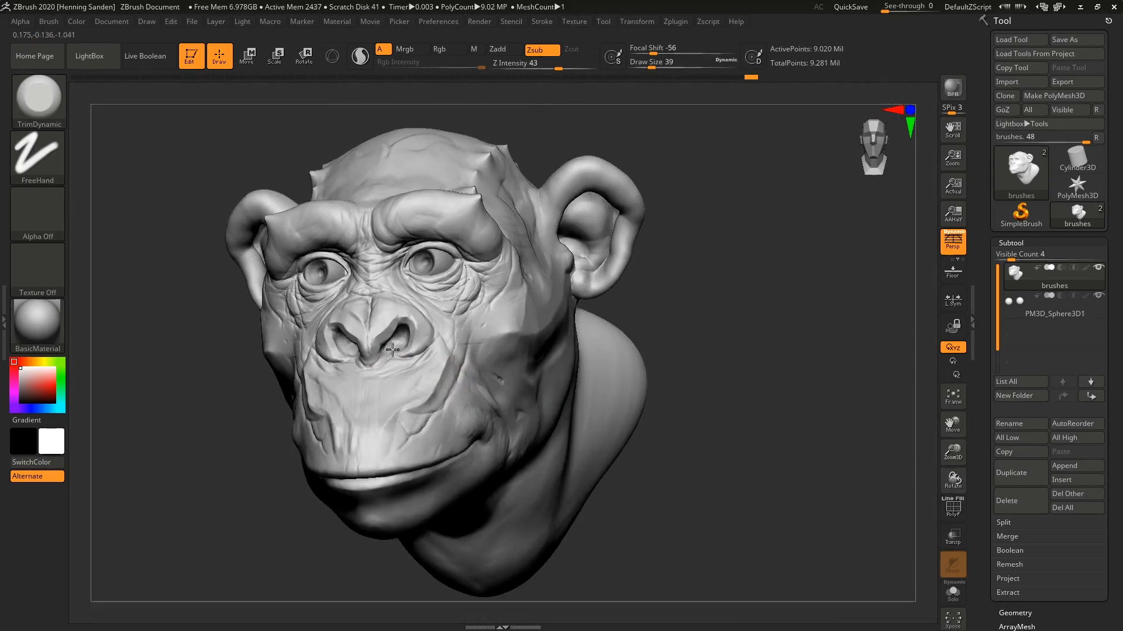
# Flatten the top of the nose, the outer nostril wing and the septum between the nostrils.
pyautogui.keyDown('ctrl'); pyautogui.moveTo(409, 239); pyautogui.dragTo(305, 298, button='right'); pyautogui.keyUp('ctrl')
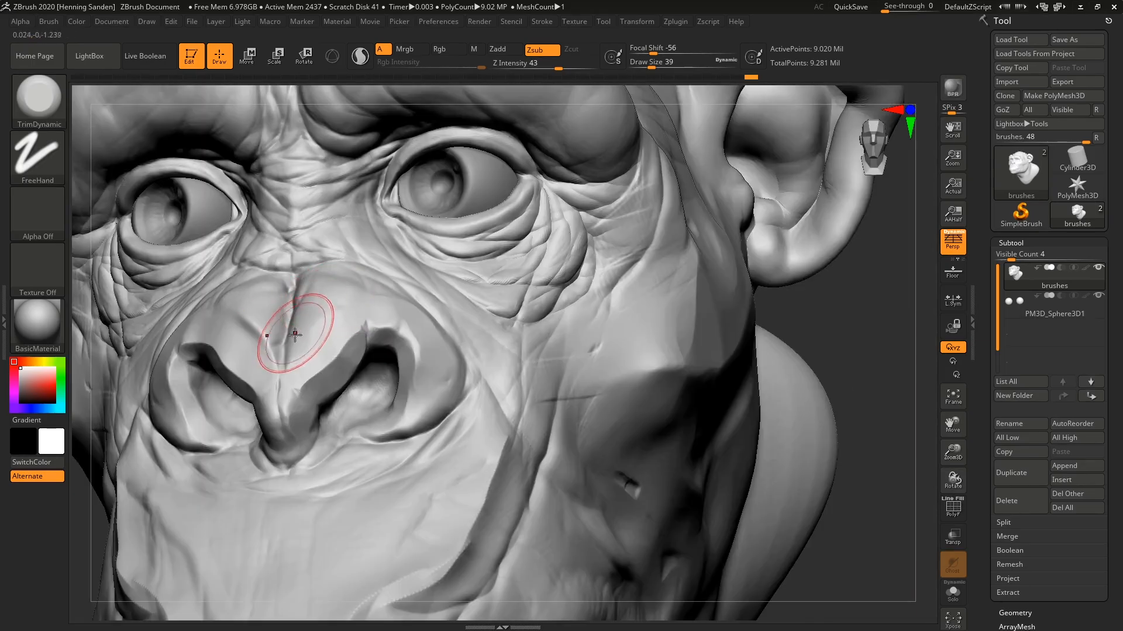
pyautogui.moveTo(305, 297)
pyautogui.mouseDown()
pyautogui.moveTo(313, 338)
pyautogui.moveTo(360, 271)
pyautogui.moveTo(377, 274)
pyautogui.mouseUp()
pyautogui.keyDown('alt'); pyautogui.moveTo(460, 374); pyautogui.dragTo(409, 359, button='right'); pyautogui.keyUp('alt')
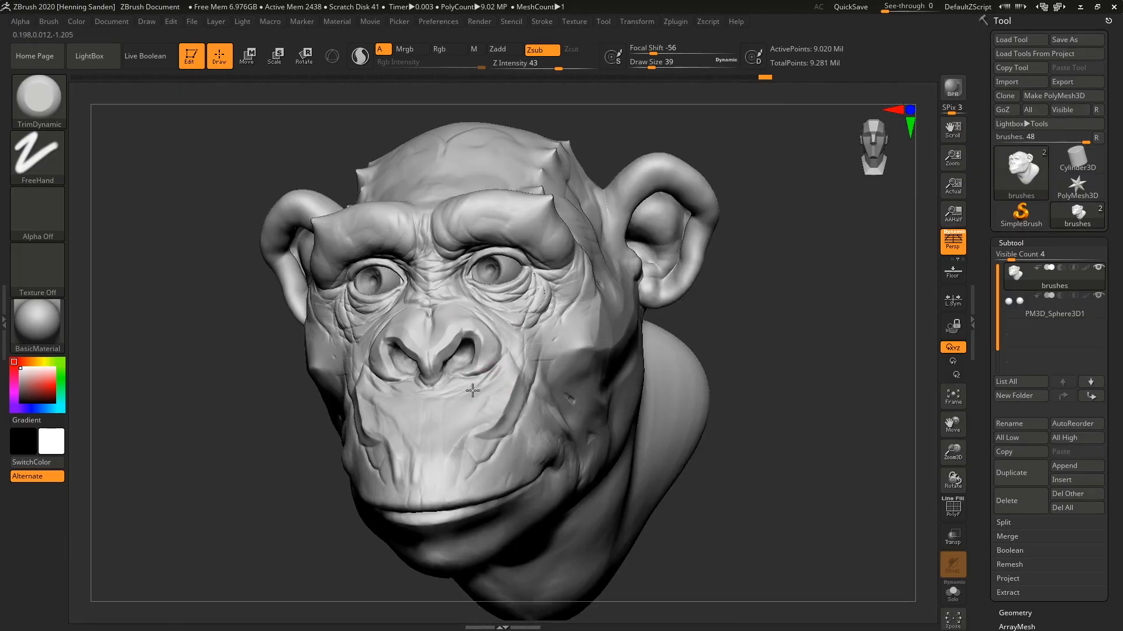
pyautogui.keyDown('ctrl'); pyautogui.moveTo(410, 359); pyautogui.dragTo(409, 389, button='right'); pyautogui.keyUp('ctrl')
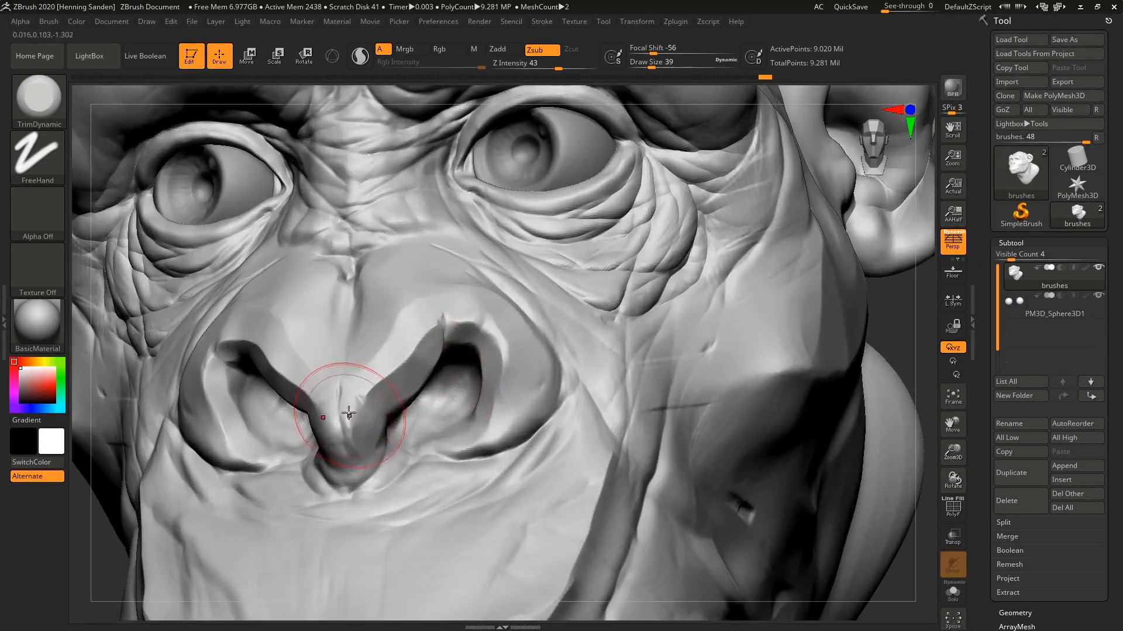
pyautogui.moveTo(349, 413)
pyautogui.mouseDown()
pyautogui.moveTo(349, 430)
pyautogui.moveTo(345, 419)
pyautogui.mouseUp()
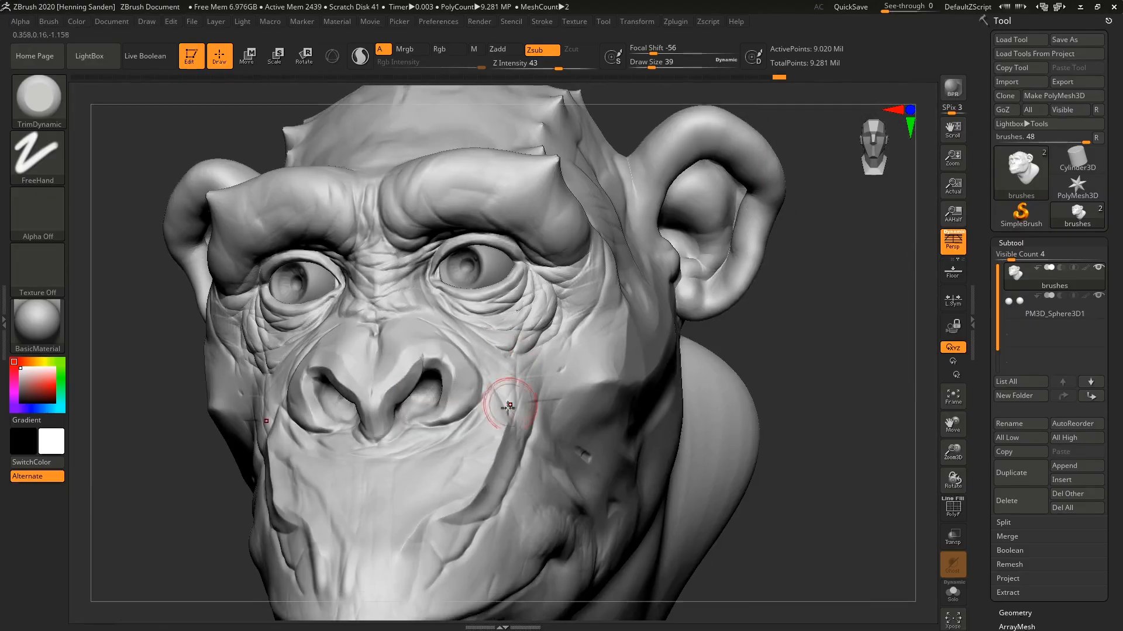
# Set the draw size to 80 and trim the deep fold and wrinkles off the side of the muzzle.
pyautogui.keyDown('ctrl'); pyautogui.moveTo(501, 401); pyautogui.dragTo(525, 282, button='right'); pyautogui.keyUp('ctrl')
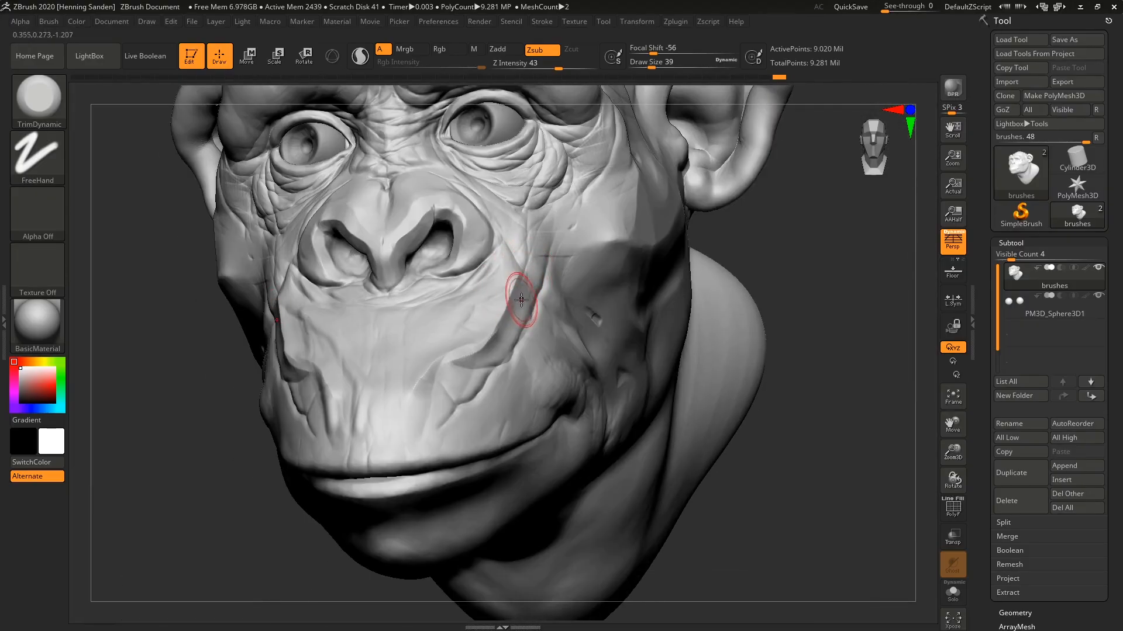
pyautogui.press('s')
pyautogui.moveTo(521, 300)
pyautogui.mouseDown()
pyautogui.moveTo(451, 371)
pyautogui.moveTo(454, 300)
pyautogui.moveTo(488, 351)
pyautogui.moveTo(411, 423)
pyautogui.moveTo(419, 397)
pyautogui.mouseUp()
pyautogui.moveTo(561, 372)
pyautogui.mouseDown()
pyautogui.moveTo(486, 420)
pyautogui.moveTo(546, 372)
pyautogui.moveTo(568, 378)
pyautogui.mouseUp()
pyautogui.moveTo(646, 304); pyautogui.dragTo(598, 299, button='right')
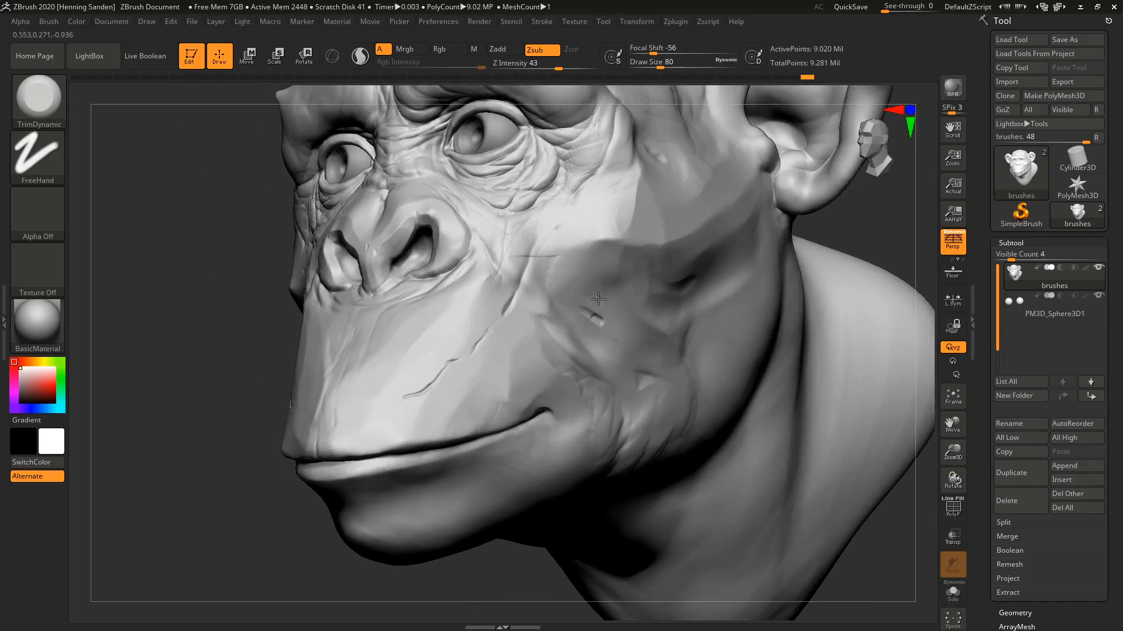
# Plane the lower cheek, the corner of the mouth and the lower jaw, using a draw size of 94 around the mouth.
pyautogui.moveTo(706, 340); pyautogui.dragTo(693, 316)
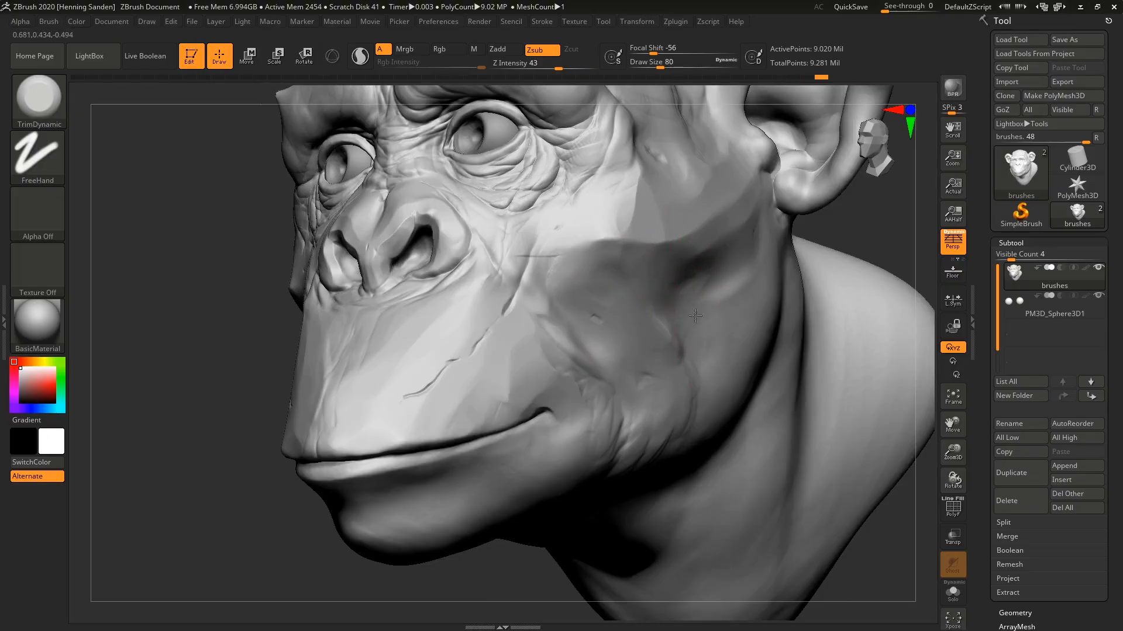
pyautogui.moveTo(667, 430); pyautogui.dragTo(656, 439)
pyautogui.moveTo(655, 438); pyautogui.dragTo(576, 365, button='right')
pyautogui.moveTo(579, 380); pyautogui.dragTo(597, 471)
pyautogui.moveTo(497, 488); pyautogui.dragTo(408, 439)
pyautogui.moveTo(478, 467); pyautogui.dragTo(379, 478)
pyautogui.moveTo(526, 417); pyautogui.dragTo(564, 486, button='right')
pyautogui.moveTo(506, 483); pyautogui.dragTo(431, 471)
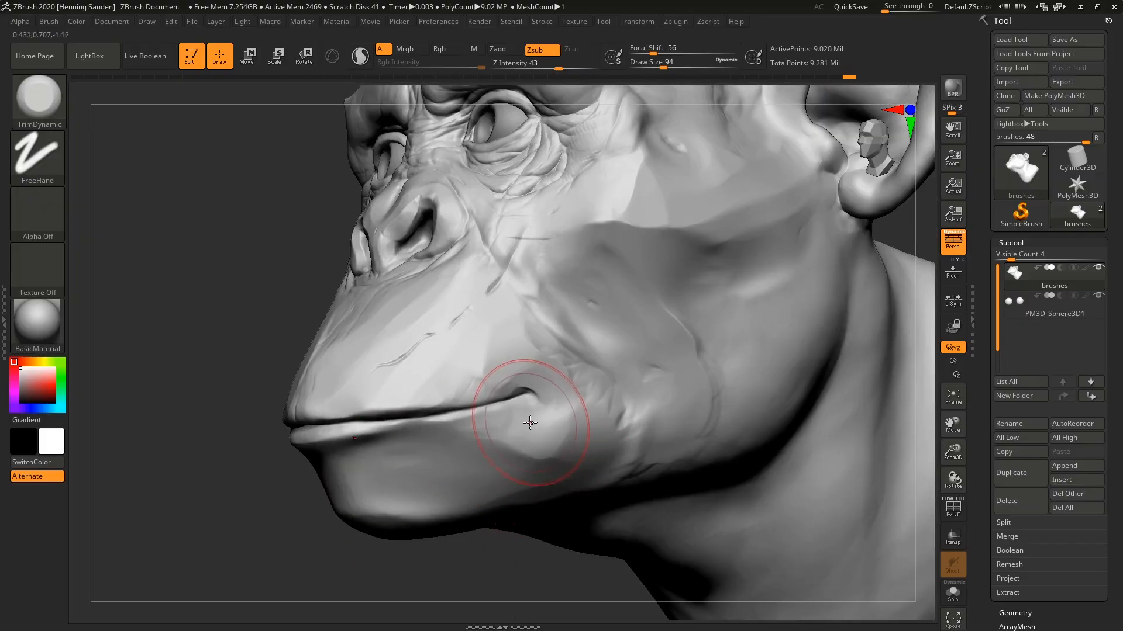
# Trim the remaining crease beside the muzzle and refine the planes between the cheek and the mouth corner.
pyautogui.moveTo(546, 391); pyautogui.dragTo(613, 385, button='right')
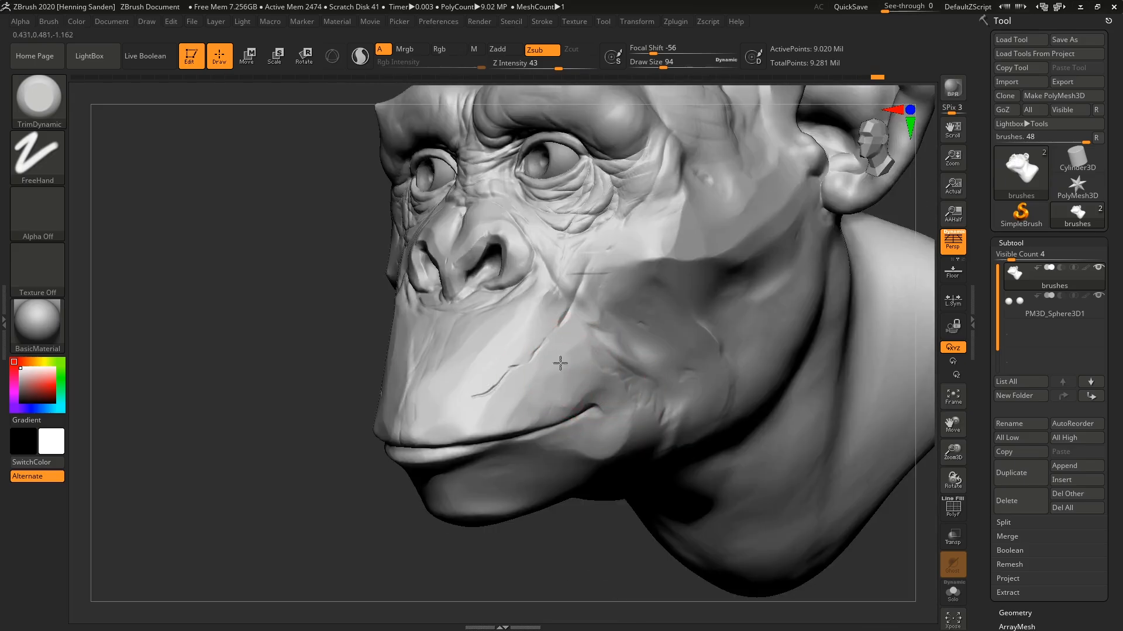
pyautogui.moveTo(606, 286); pyautogui.dragTo(656, 318)
pyautogui.moveTo(631, 347); pyautogui.dragTo(659, 383)
pyautogui.moveTo(635, 393); pyautogui.dragTo(614, 413, button='right')
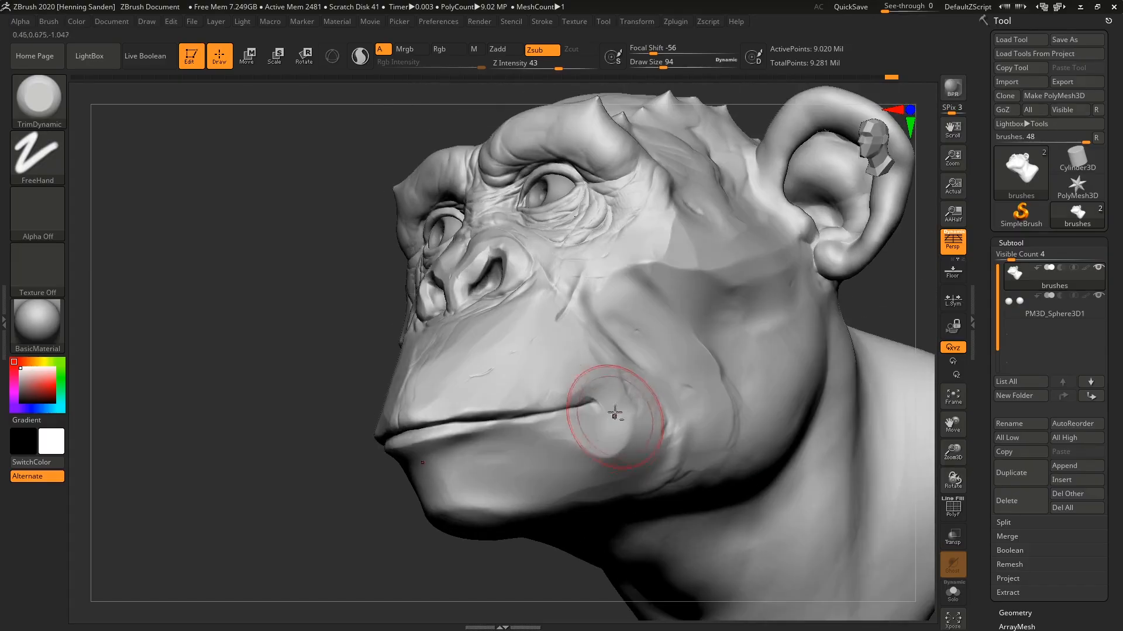
pyautogui.moveTo(611, 365)
pyautogui.mouseDown(button='right')
pyautogui.moveTo(591, 350)
pyautogui.moveTo(609, 358)
pyautogui.moveTo(601, 350)
pyautogui.moveTo(596, 367)
pyautogui.mouseUp(button='right')
# Switch to the ClayBuildup brush and bring the whole head into a three-quarter view.
pyautogui.press('b')
pyautogui.press('c')
pyautogui.press('b')
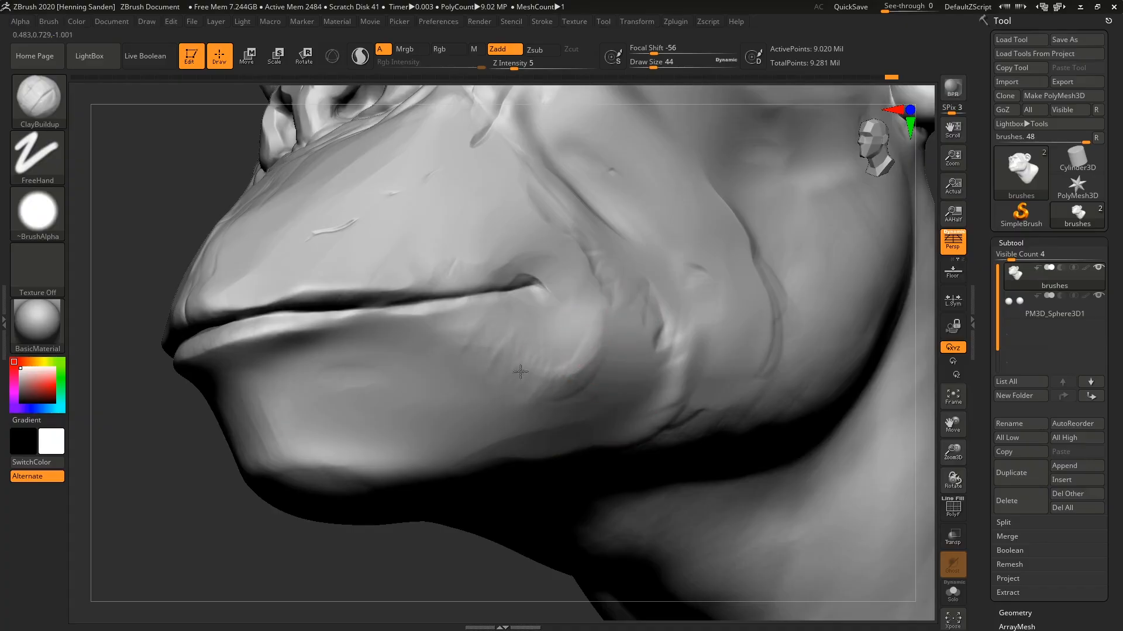
pyautogui.keyDown('ctrl'); pyautogui.moveTo(540, 361); pyautogui.dragTo(639, 341, button='right'); pyautogui.keyUp('ctrl')
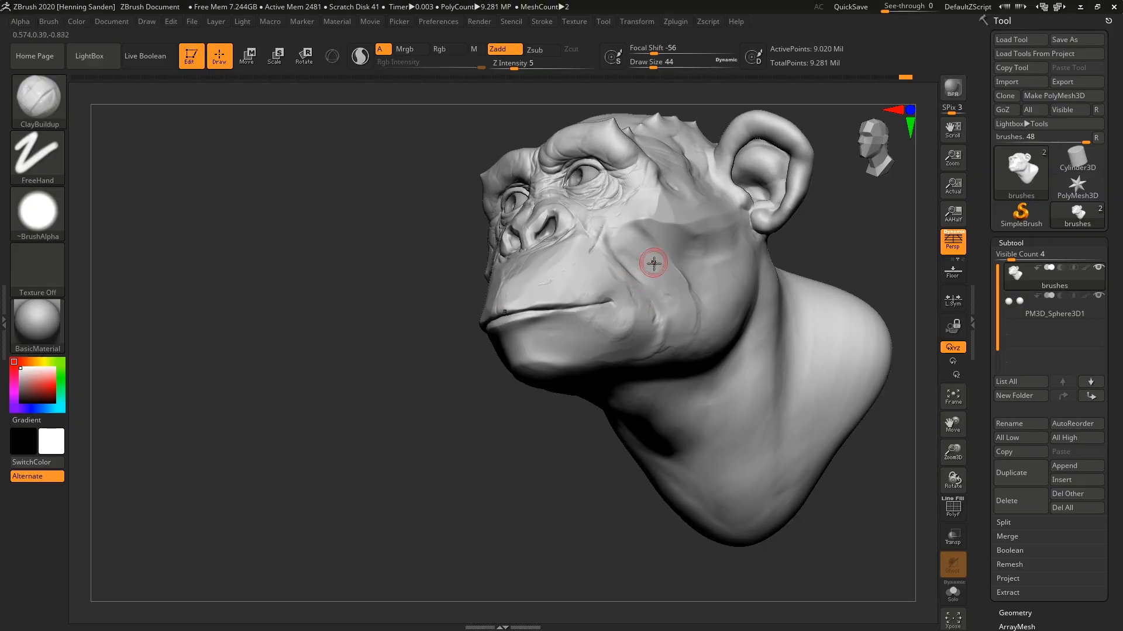
pyautogui.moveTo(674, 258); pyautogui.dragTo(646, 293, button='right')
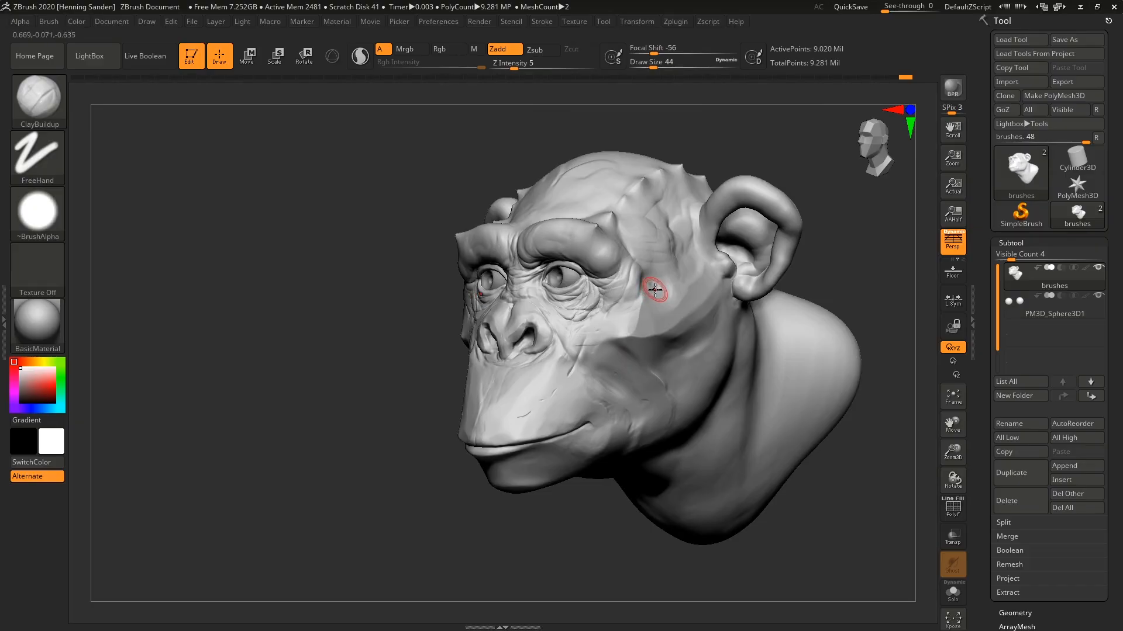
# Switch to the Move brush at draw size 197, pull the outer brow up into a peak and push it back down.
pyautogui.press('b')
pyautogui.press('m')
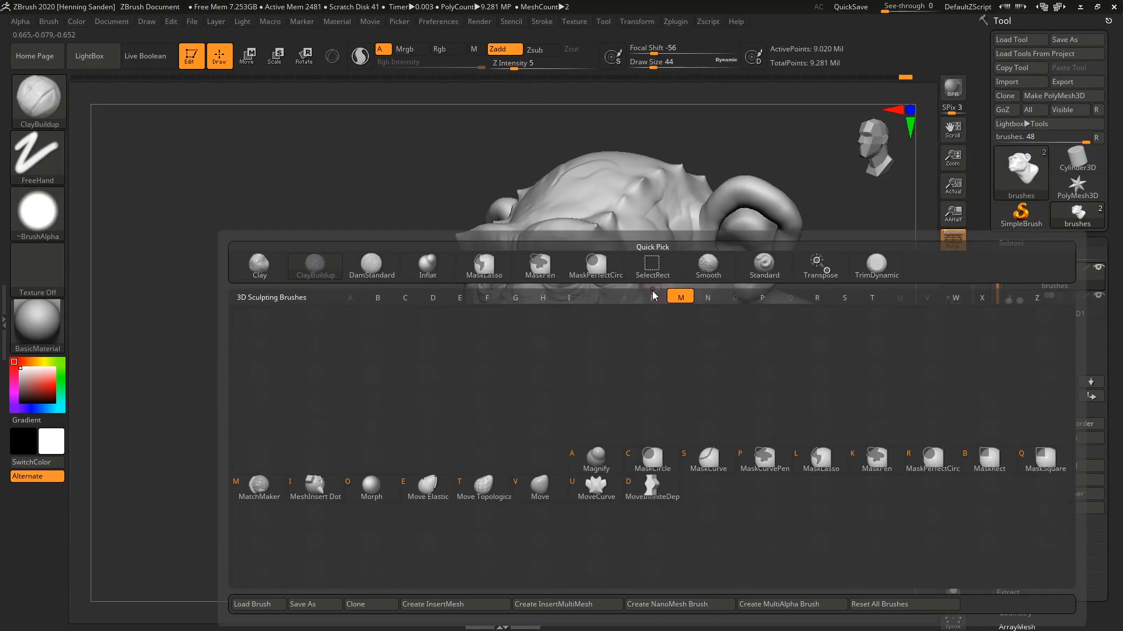
pyautogui.press('v')
pyautogui.keyDown('alt'); pyautogui.moveTo(654, 264); pyautogui.dragTo(658, 327, button='right'); pyautogui.keyUp('alt')
pyautogui.press('s')
pyautogui.moveTo(592, 274); pyautogui.dragTo(614, 274)
pyautogui.moveTo(614, 274); pyautogui.dragTo(587, 220, button='right')
pyautogui.press('s')
pyautogui.moveTo(549, 206); pyautogui.dragTo(595, 102)
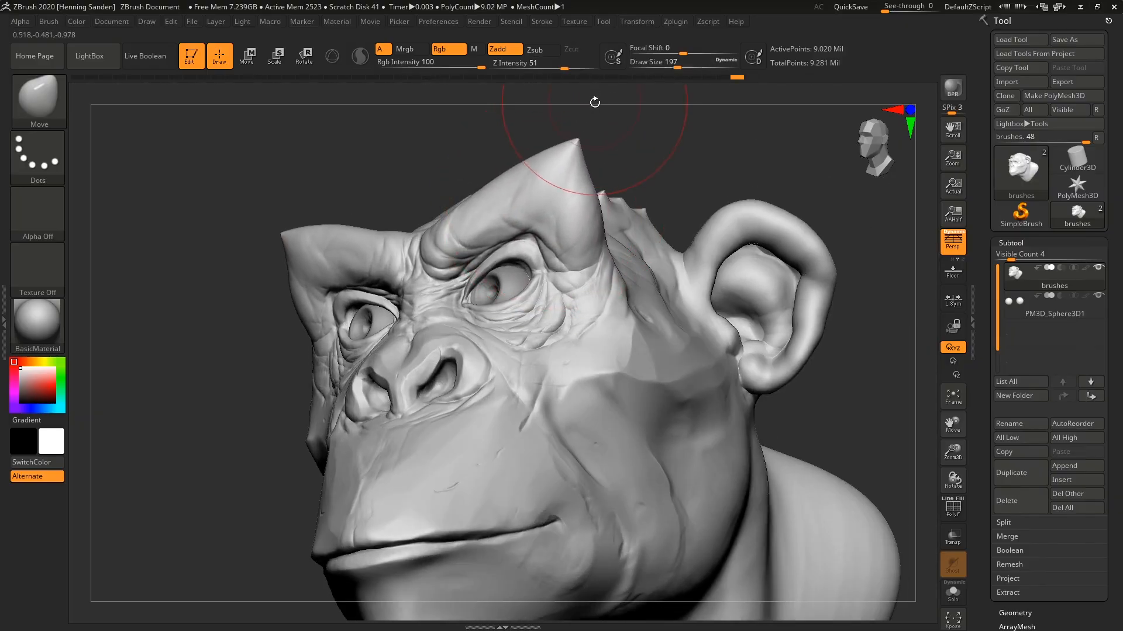
pyautogui.moveTo(575, 157); pyautogui.dragTo(555, 203)
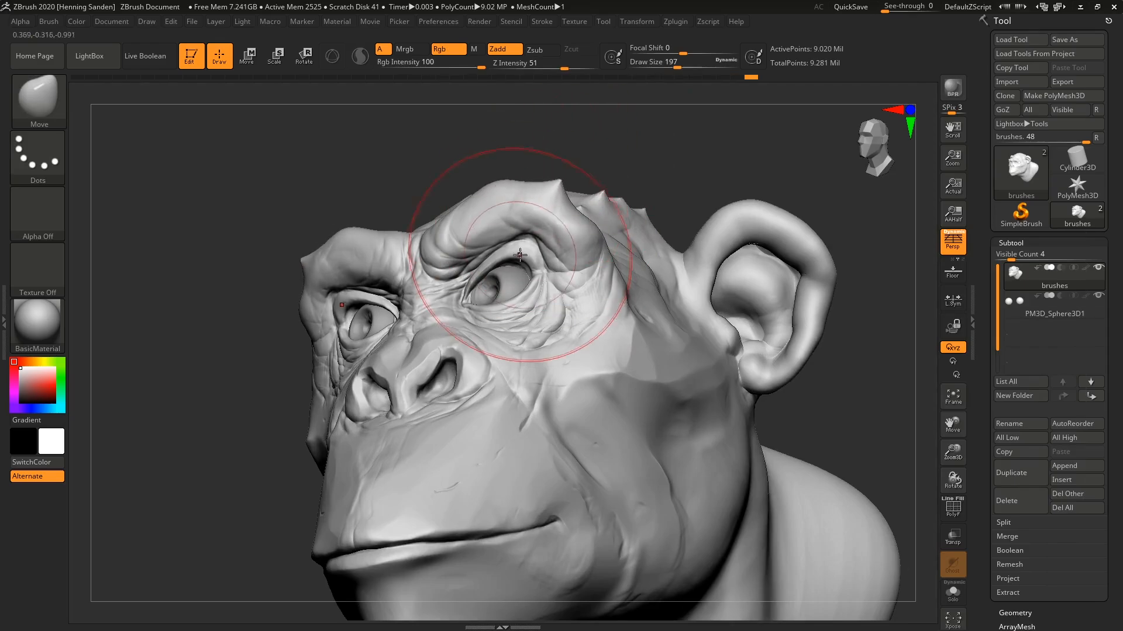
# Reshape the upper eyelid with the Move brush, reducing the draw size to 163.
pyautogui.moveTo(517, 254); pyautogui.dragTo(527, 261)
pyautogui.press('s')
pyautogui.moveTo(528, 262)
pyautogui.mouseDown()
pyautogui.moveTo(507, 271)
pyautogui.moveTo(507, 259)
pyautogui.mouseUp()
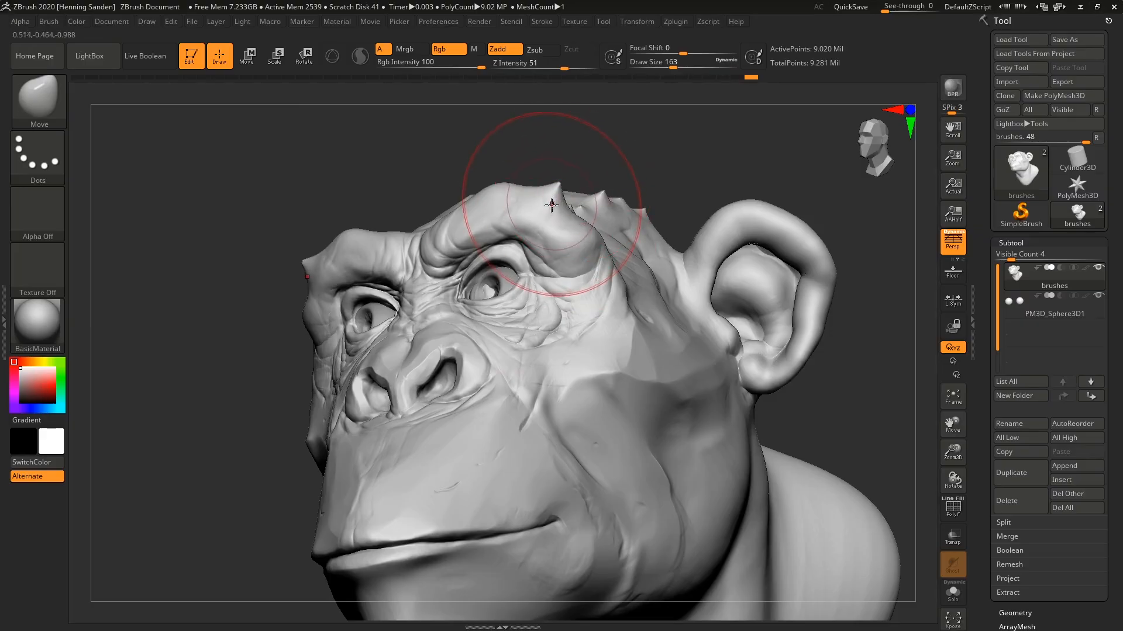
# Pull the outer brow out into a pointed horn with draw size 145, raising Z Intensity to 100.
pyautogui.press('s')
pyautogui.moveTo(555, 204); pyautogui.dragTo(553, 204)
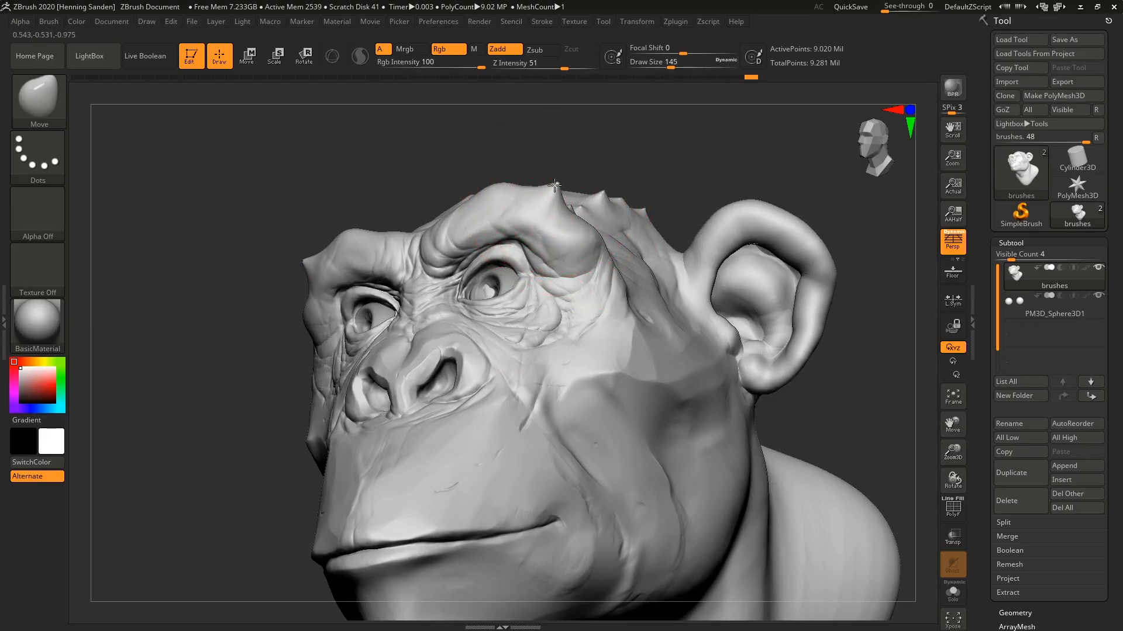
pyautogui.moveTo(554, 186); pyautogui.dragTo(620, 142)
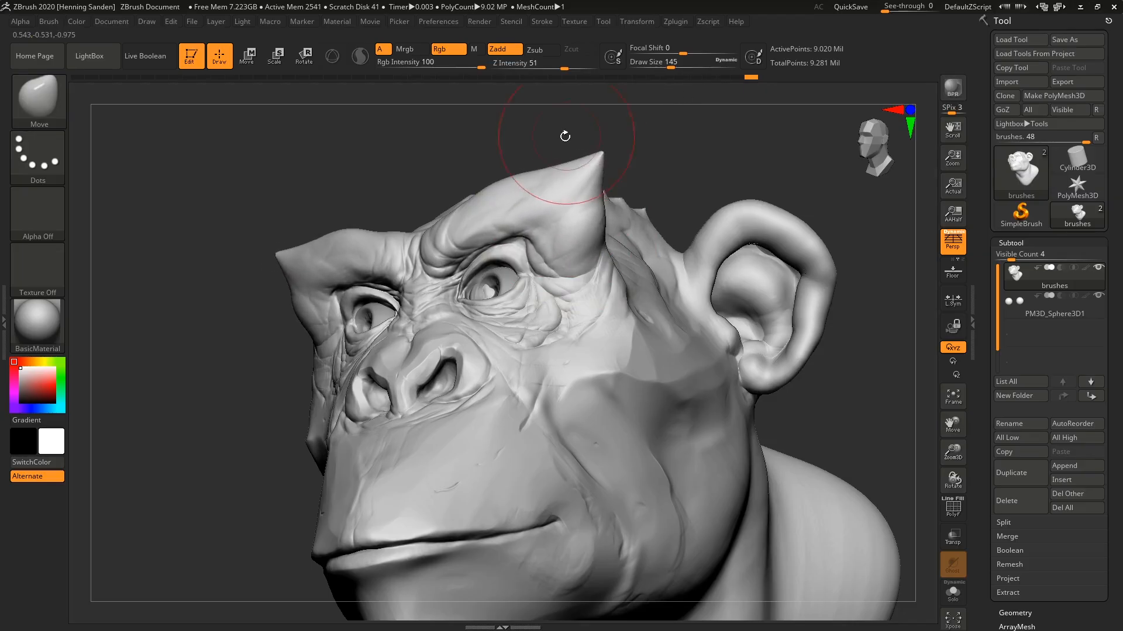
pyautogui.moveTo(570, 70); pyautogui.dragTo(600, 69)
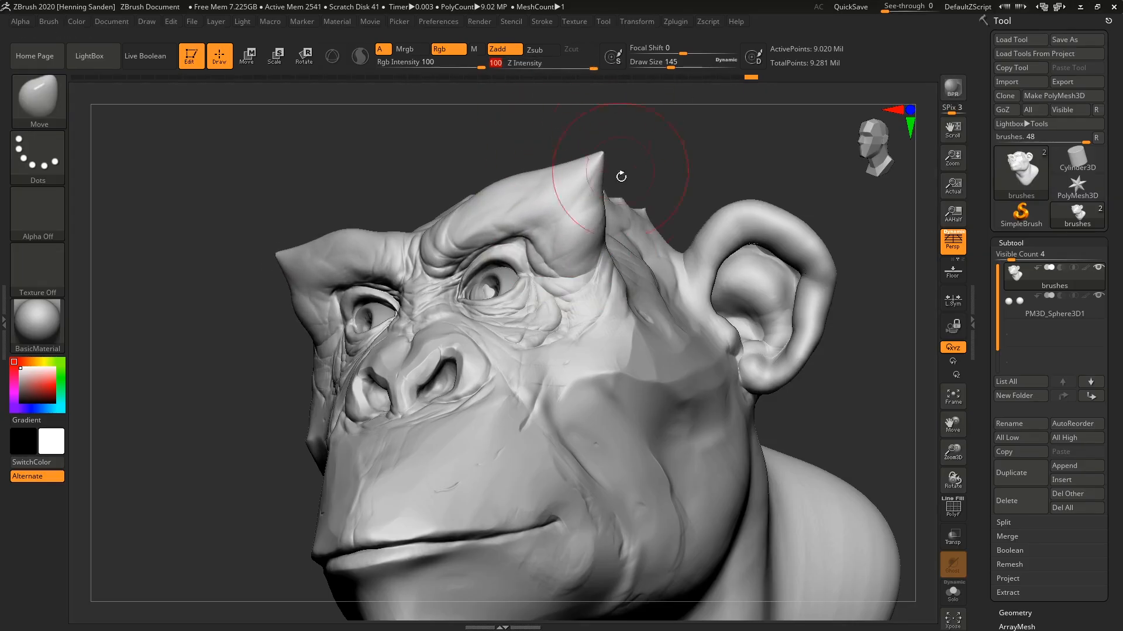
pyautogui.moveTo(589, 158); pyautogui.dragTo(547, 180)
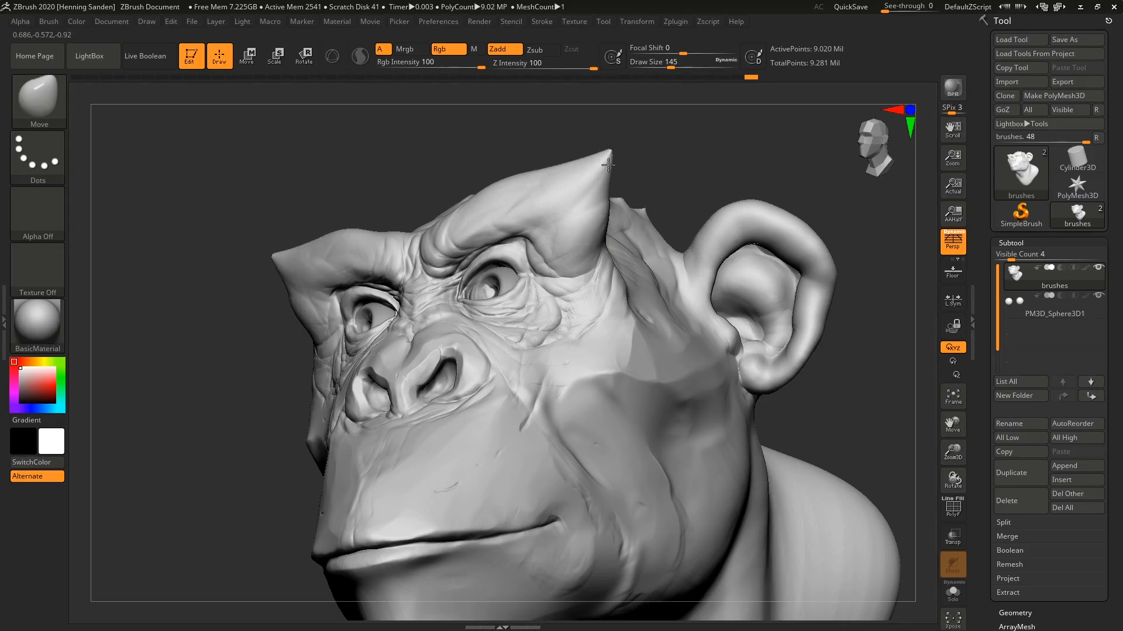
pyautogui.moveTo(518, 63); pyautogui.dragTo(521, 63)
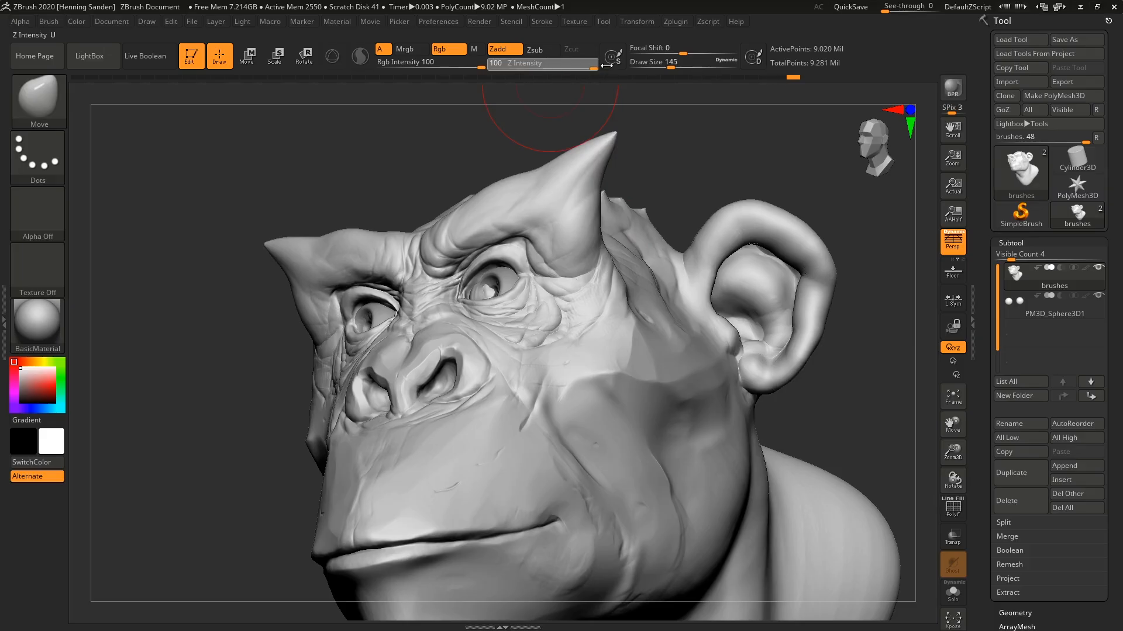
# Bend the brow horn at draw size 202 and reshape the broader face around the cheek at draw size 257.
pyautogui.keyDown('ctrl'); pyautogui.moveTo(619, 214); pyautogui.dragTo(592, 210, button='right'); pyautogui.keyUp('ctrl')
pyautogui.press('s')
pyautogui.moveTo(599, 193); pyautogui.dragTo(592, 199)
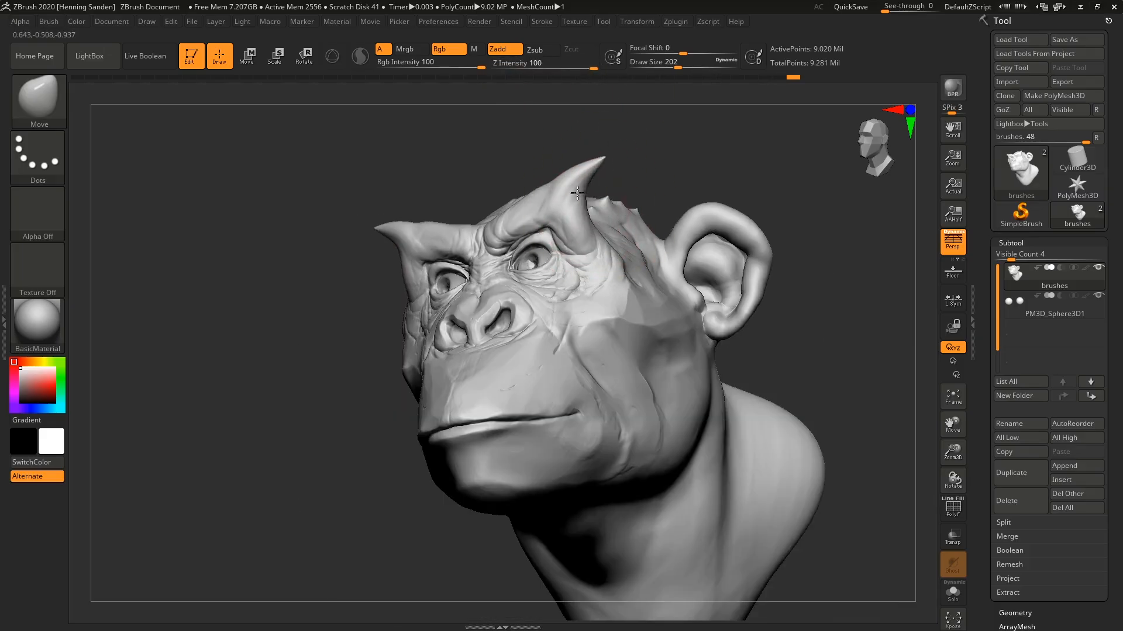
pyautogui.moveTo(572, 249); pyautogui.dragTo(600, 292, button='right')
pyautogui.press('s')
pyautogui.click(604, 289)
pyautogui.moveTo(595, 310); pyautogui.dragTo(623, 345)
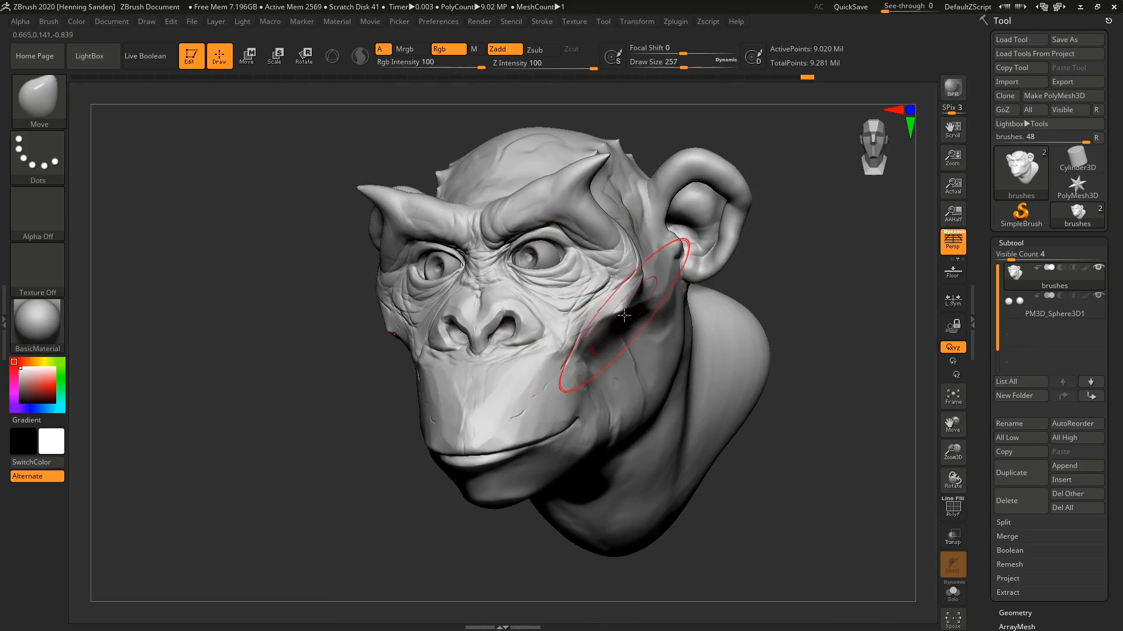
# Set the draw size to 44 and reshape the nostril with the Move brush.
pyautogui.moveTo(611, 324)
pyautogui.mouseDown(button='right')
pyautogui.moveTo(624, 303)
pyautogui.moveTo(593, 330)
pyautogui.moveTo(473, 323)
pyautogui.moveTo(521, 296)
pyautogui.moveTo(516, 271)
pyautogui.mouseUp(button='right')
pyautogui.press('s')
pyautogui.moveTo(515, 270); pyautogui.dragTo(489, 271)
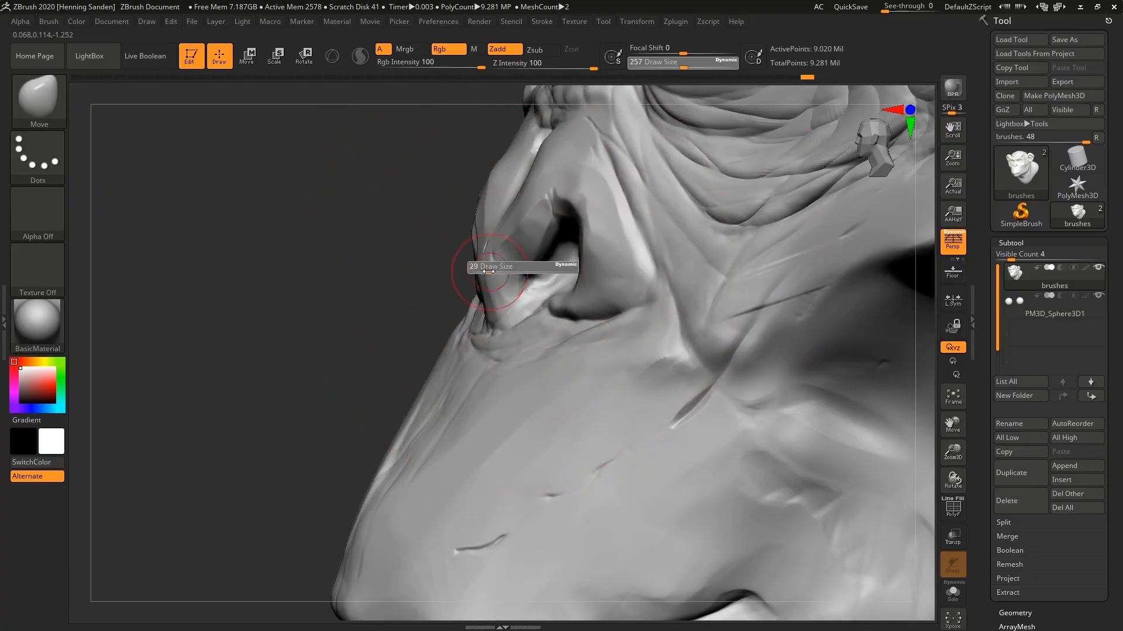
pyautogui.moveTo(490, 273)
pyautogui.mouseDown(button='right')
pyautogui.moveTo(534, 279)
pyautogui.moveTo(539, 254)
pyautogui.moveTo(542, 272)
pyautogui.mouseUp(button='right')
pyautogui.press('s')
pyautogui.click(533, 280)
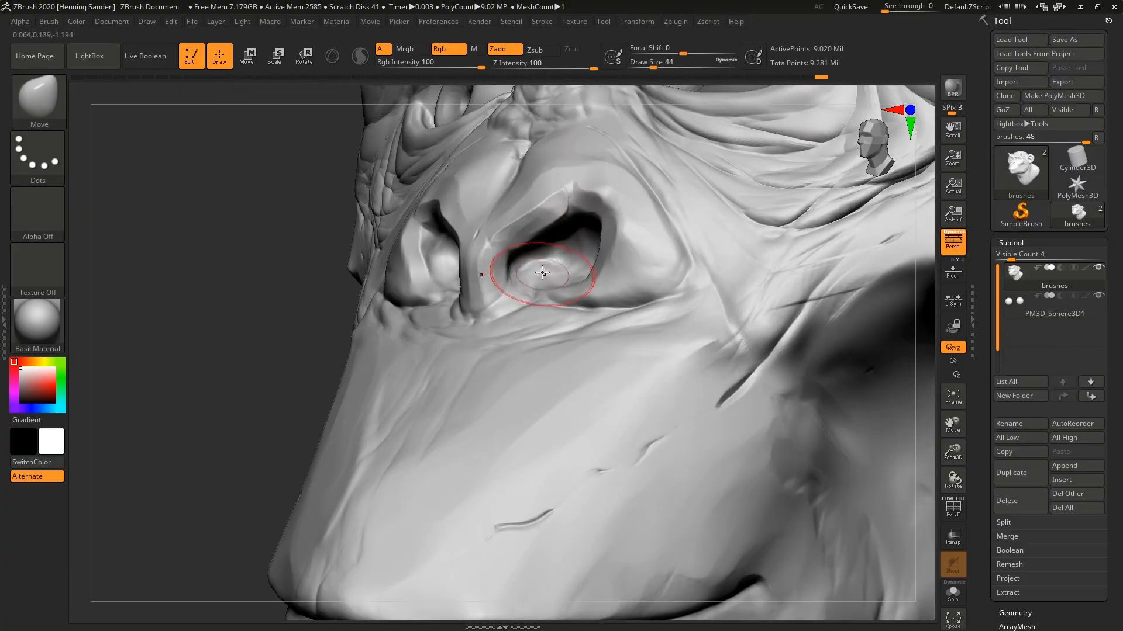
pyautogui.moveTo(521, 349)
pyautogui.keyDown('ctrl'); pyautogui.mouseDown(button='right')
pyautogui.moveTo(477, 316)
pyautogui.moveTo(506, 286)
pyautogui.moveTo(500, 298)
pyautogui.mouseUp(button='right'); pyautogui.keyUp('ctrl')
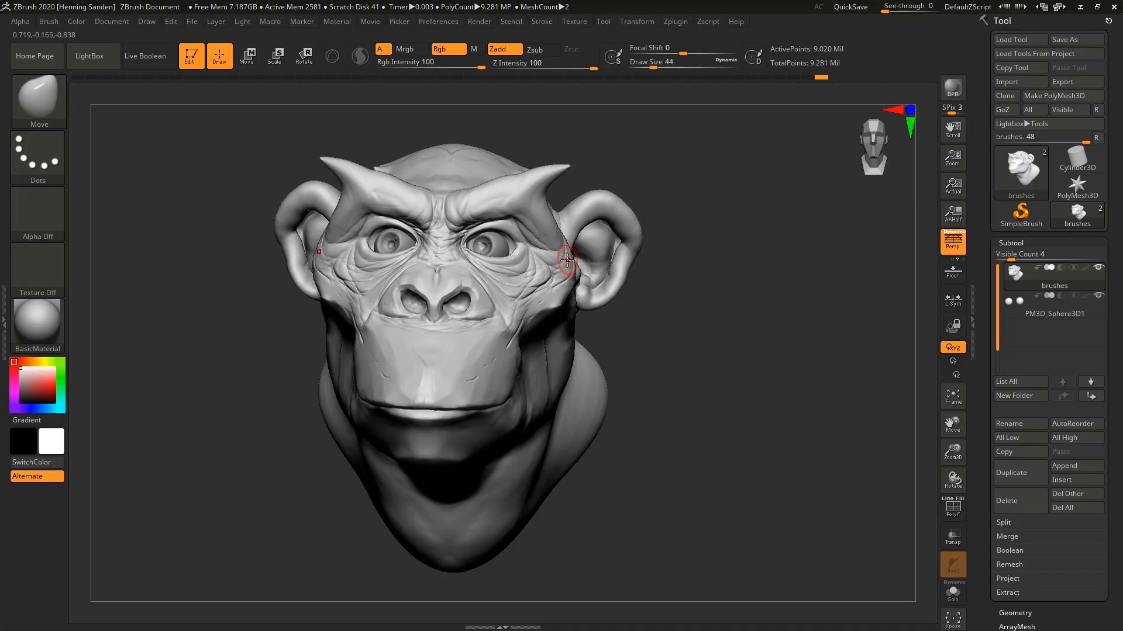
# Switch to the SnakeHook brush at draw size 94 and pull a long tendril sideways out of the cheek.
pyautogui.press('b')
pyautogui.press('s')
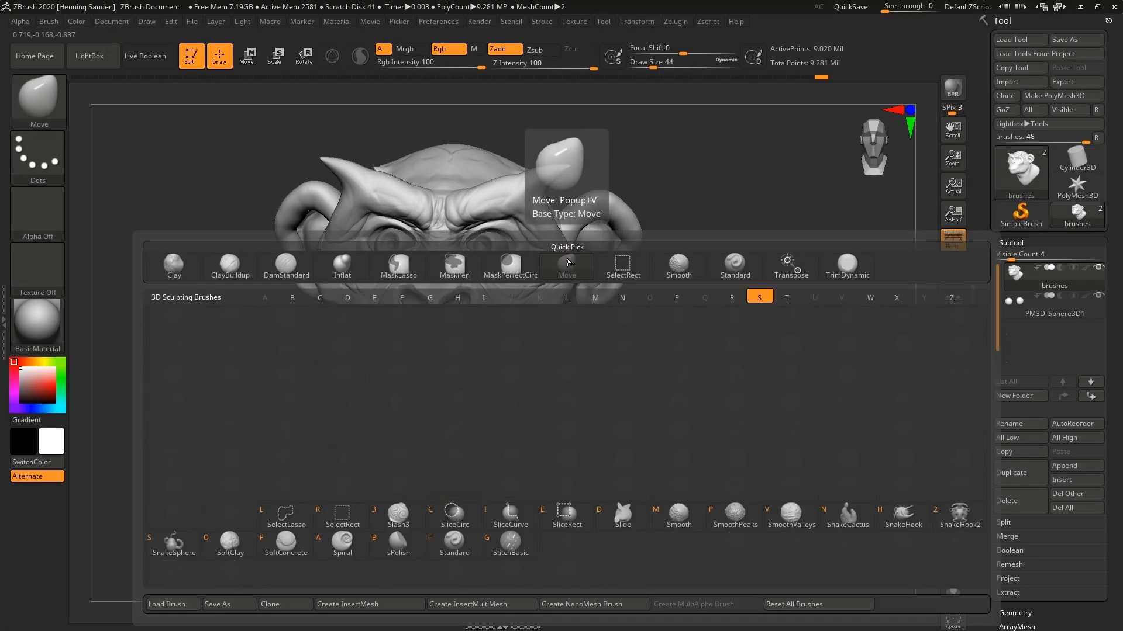
pyautogui.press('h')
pyautogui.keyDown('ctrl'); pyautogui.moveTo(574, 265); pyautogui.dragTo(557, 300, button='right'); pyautogui.keyUp('ctrl')
pyautogui.press('s')
pyautogui.moveTo(545, 300); pyautogui.dragTo(561, 303)
pyautogui.press('s')
pyautogui.moveTo(549, 304)
pyautogui.mouseDown()
pyautogui.moveTo(576, 304)
pyautogui.moveTo(651, 358)
pyautogui.moveTo(788, 321)
pyautogui.mouseUp()
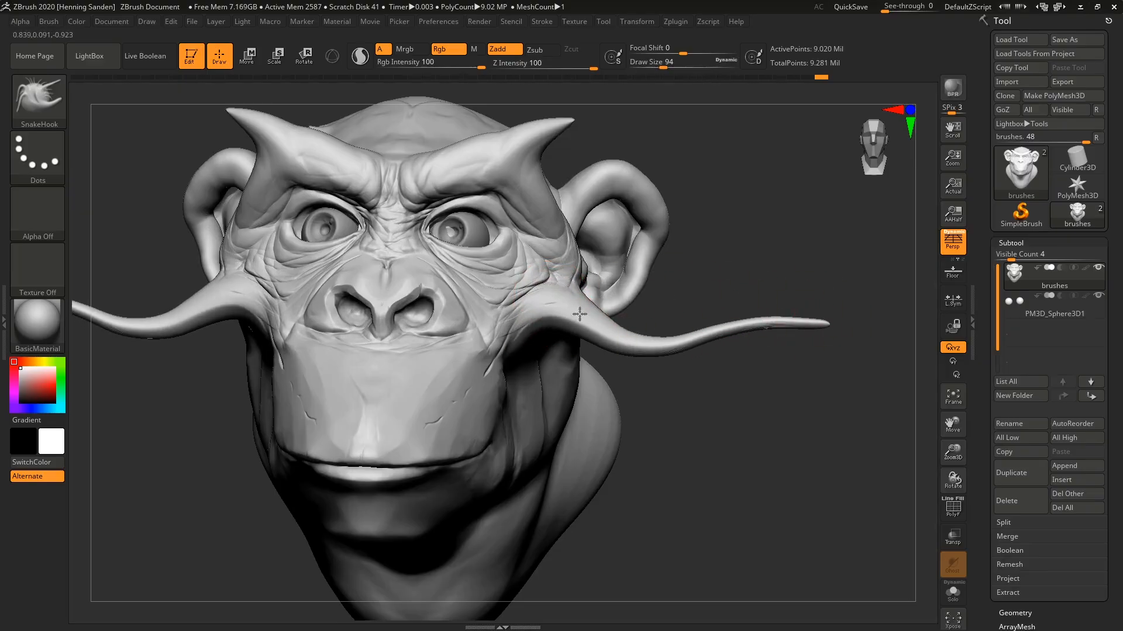
# Set the draw size to 154 and stretch the brow horns upward and back into long curved horns.
pyautogui.keyDown('ctrl'); pyautogui.moveTo(579, 314); pyautogui.dragTo(576, 281, button='right'); pyautogui.keyUp('ctrl')
pyautogui.moveTo(576, 281)
pyautogui.mouseDown(button='right')
pyautogui.moveTo(497, 274)
pyautogui.moveTo(477, 234)
pyautogui.mouseUp(button='right')
pyautogui.moveTo(471, 181)
pyautogui.keyDown('alt'); pyautogui.mouseDown(button='right')
pyautogui.moveTo(469, 285)
pyautogui.moveTo(426, 304)
pyautogui.mouseUp(button='right'); pyautogui.keyUp('alt')
pyautogui.press('s')
pyautogui.moveTo(394, 306)
pyautogui.mouseDown()
pyautogui.moveTo(409, 275)
pyautogui.moveTo(468, 252)
pyautogui.moveTo(537, 188)
pyautogui.mouseUp()
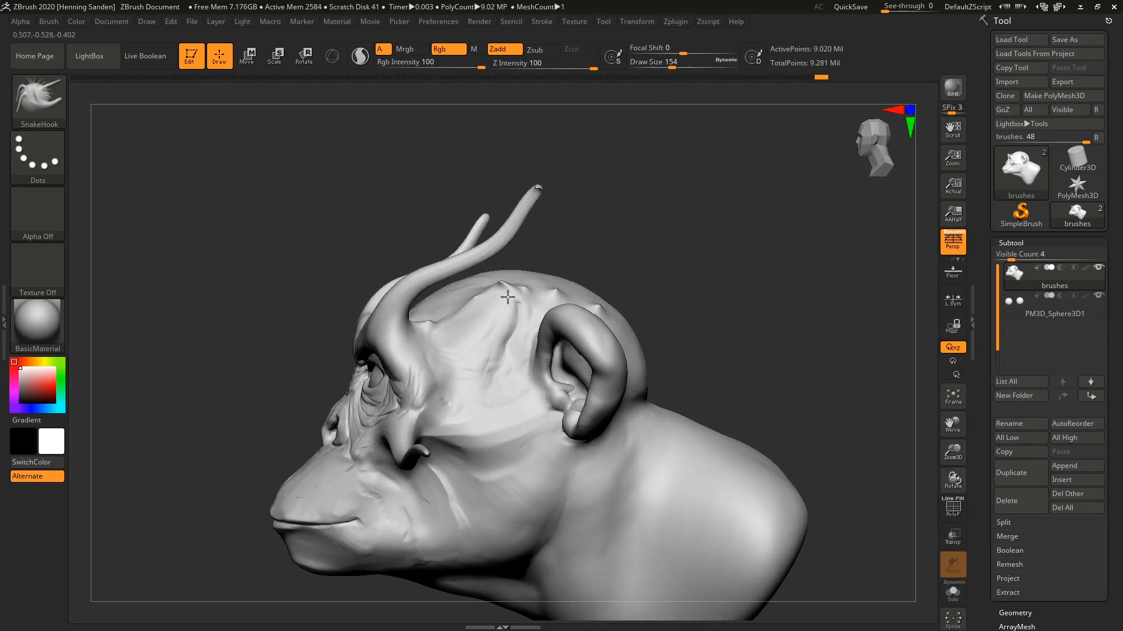
# Pull a row of thick spikes from the top of the skull down the back of the head and neck.
pyautogui.moveTo(508, 298); pyautogui.dragTo(608, 216)
pyautogui.moveTo(602, 319); pyautogui.dragTo(652, 272)
pyautogui.keyDown('alt'); pyautogui.moveTo(672, 351); pyautogui.dragTo(584, 303, button='right'); pyautogui.keyUp('alt')
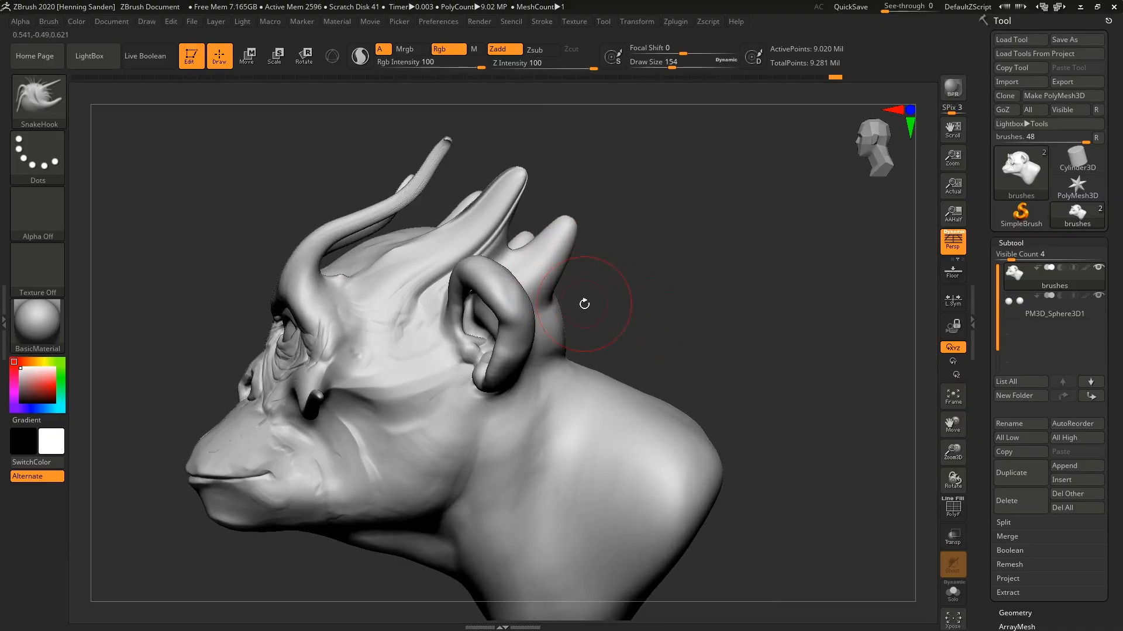
pyautogui.moveTo(551, 317); pyautogui.dragTo(600, 281)
pyautogui.moveTo(548, 347); pyautogui.dragTo(589, 321)
pyautogui.keyDown('alt'); pyautogui.moveTo(566, 384); pyautogui.dragTo(649, 297, button='right'); pyautogui.keyUp('alt')
# Reduce the draw size to 124 and widen the base of the cheek tendrils with SnakeHook strokes.
pyautogui.moveTo(408, 298); pyautogui.dragTo(485, 310, button='right')
pyautogui.keyDown('alt'); pyautogui.moveTo(485, 310); pyautogui.dragTo(356, 319, button='right'); pyautogui.keyUp('alt')
pyautogui.press('[')
pyautogui.press('[')
pyautogui.press('[')
pyautogui.moveTo(334, 309); pyautogui.dragTo(373, 348)
pyautogui.moveTo(377, 348); pyautogui.dragTo(430, 351, button='right')
pyautogui.moveTo(369, 325)
pyautogui.mouseDown()
pyautogui.moveTo(400, 342)
pyautogui.moveTo(373, 338)
pyautogui.mouseUp()
pyautogui.moveTo(374, 336)
pyautogui.keyDown('ctrl'); pyautogui.mouseDown(button='right')
pyautogui.moveTo(316, 301)
pyautogui.moveTo(383, 316)
pyautogui.moveTo(401, 344)
pyautogui.mouseUp(button='right'); pyautogui.keyUp('ctrl')
# Set the draw size to 80, pull a small hook from the temple toward the ear and reshape the outer brow.
pyautogui.press('s')
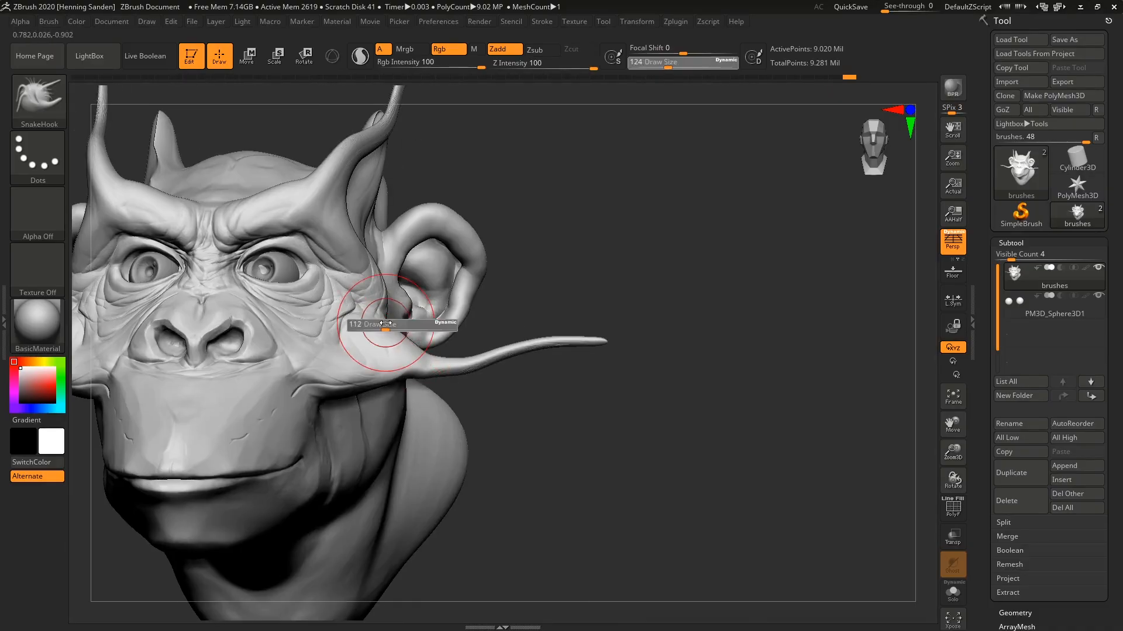
pyautogui.moveTo(388, 324); pyautogui.dragTo(380, 324)
pyautogui.moveTo(374, 240); pyautogui.dragTo(403, 231)
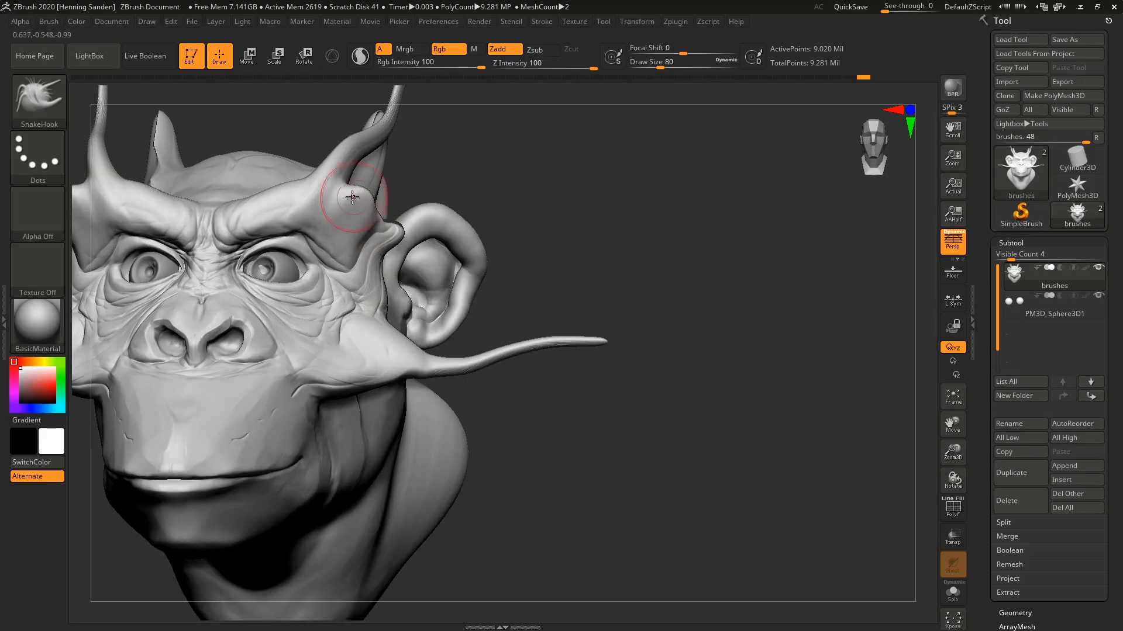
pyautogui.keyDown('ctrl'); pyautogui.moveTo(344, 190); pyautogui.dragTo(322, 195, button='right'); pyautogui.keyUp('ctrl')
pyautogui.moveTo(325, 207)
pyautogui.keyDown('alt'); pyautogui.mouseDown(button='right')
pyautogui.moveTo(422, 299)
pyautogui.moveTo(344, 316)
pyautogui.mouseUp(button='right'); pyautogui.keyUp('alt')
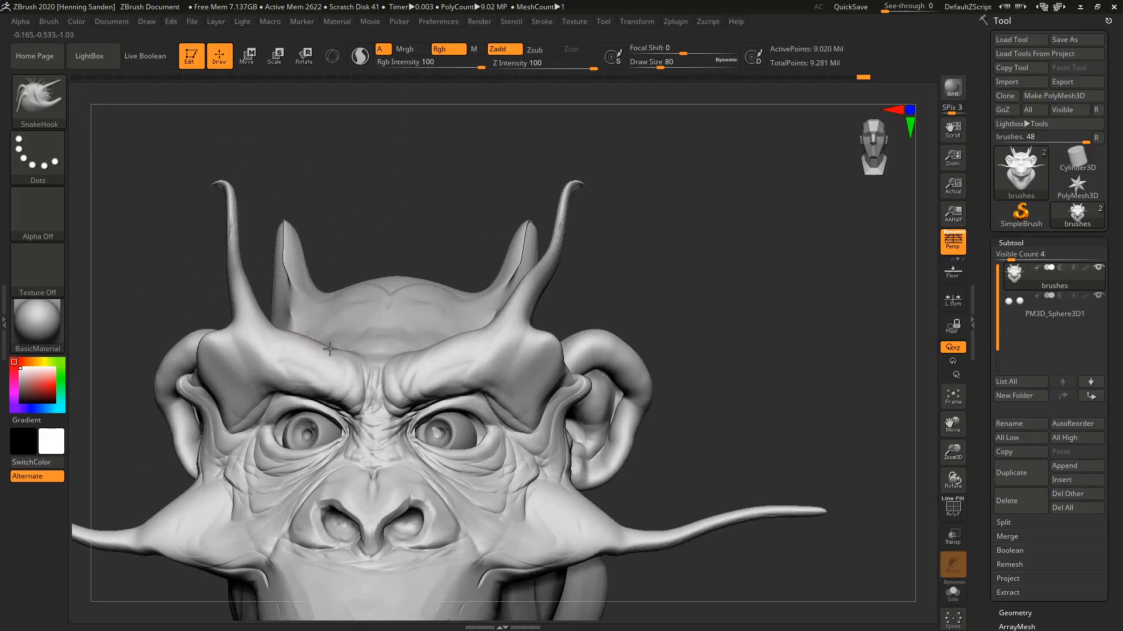
# Pull a short horn upward from the inner brow and refine its side at draw size 51.
pyautogui.moveTo(330, 349); pyautogui.dragTo(326, 307)
pyautogui.press('s')
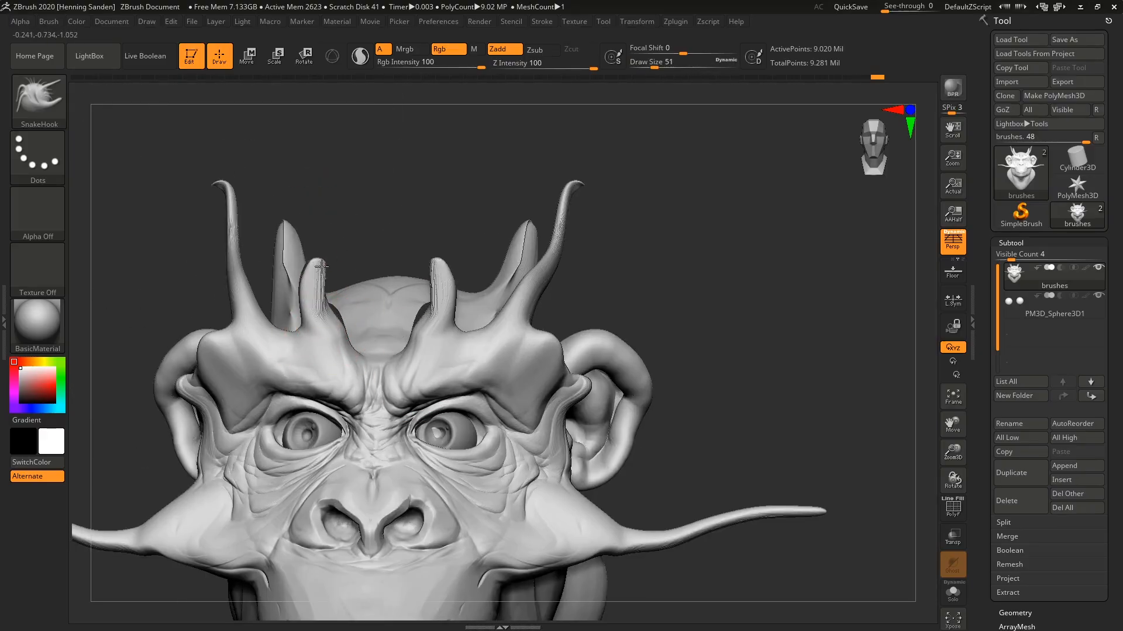
pyautogui.keyDown('shift'); pyautogui.moveTo(326, 314); pyautogui.dragTo(326, 304); pyautogui.keyUp('shift')
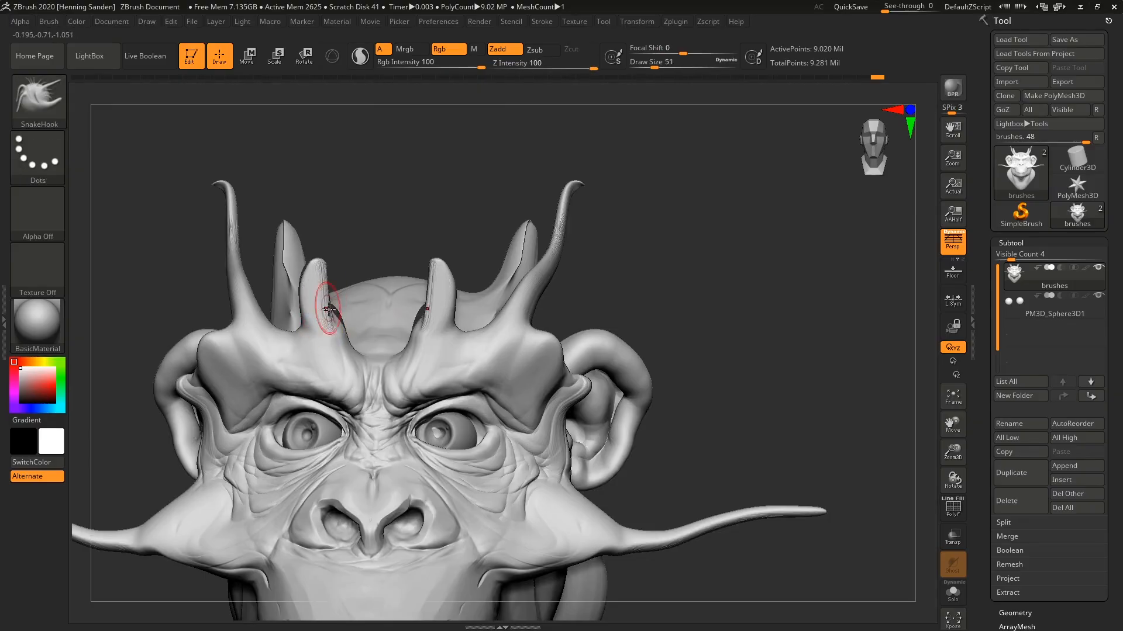
# Show the polyframe, smooth the stretched polygons of the inner brow horns at draw size 90, and hide the polyframe.
pyautogui.hotkey('shift', 'f')
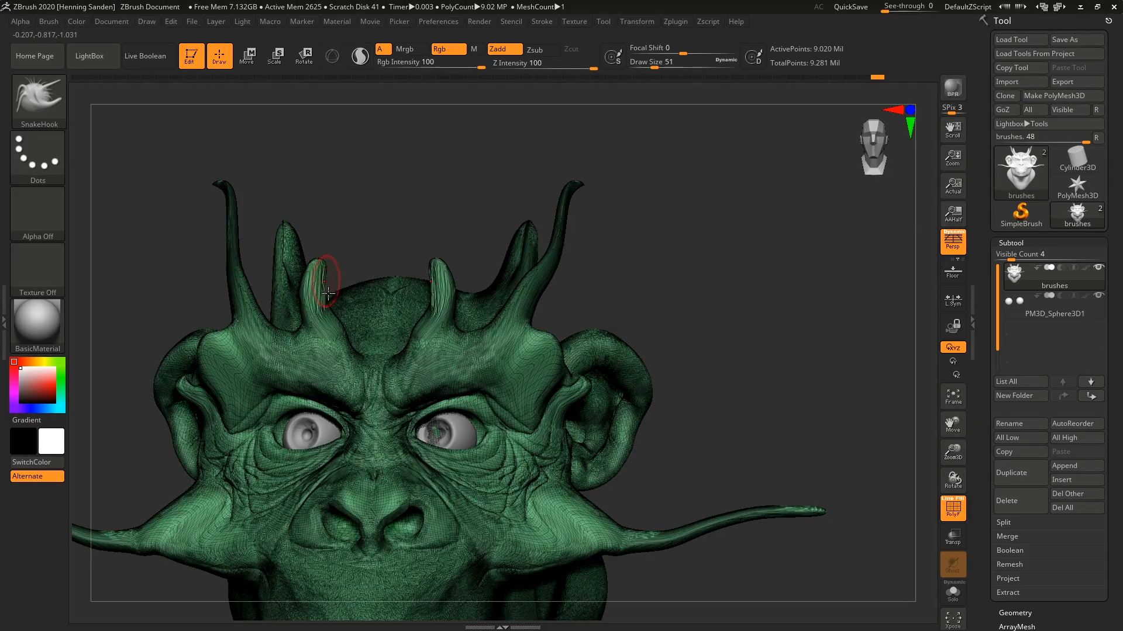
pyautogui.keyDown('ctrl'); pyautogui.moveTo(318, 287); pyautogui.dragTo(309, 312, button='right'); pyautogui.keyUp('ctrl')
pyautogui.press('s')
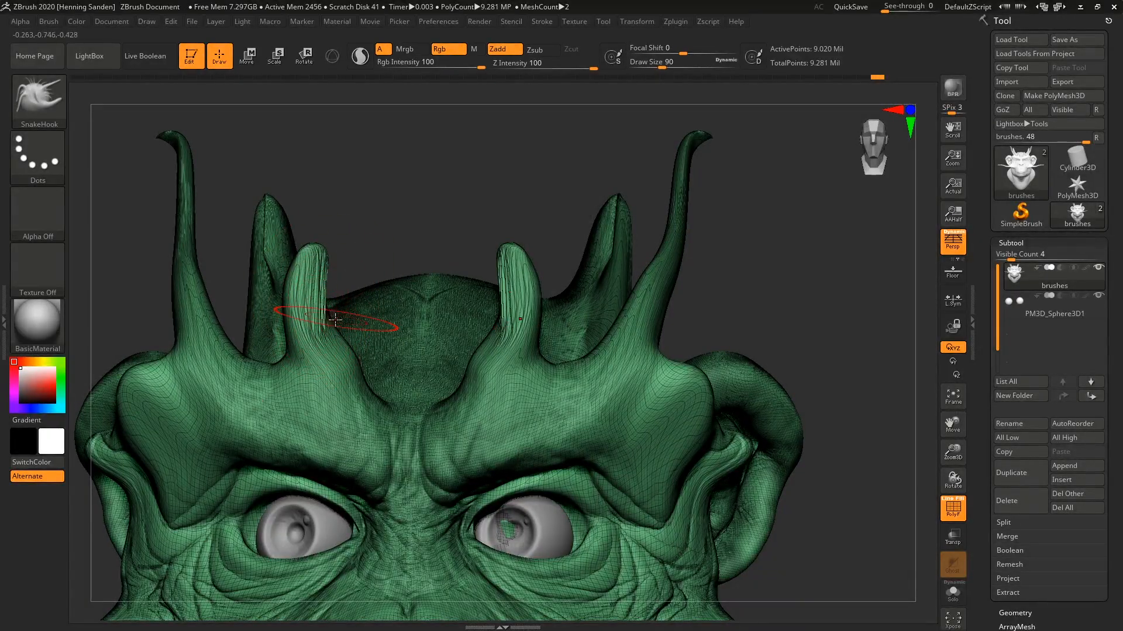
pyautogui.moveTo(331, 341)
pyautogui.keyDown('shift'); pyautogui.mouseDown()
pyautogui.moveTo(323, 310)
pyautogui.moveTo(346, 380)
pyautogui.mouseUp(); pyautogui.keyUp('shift')
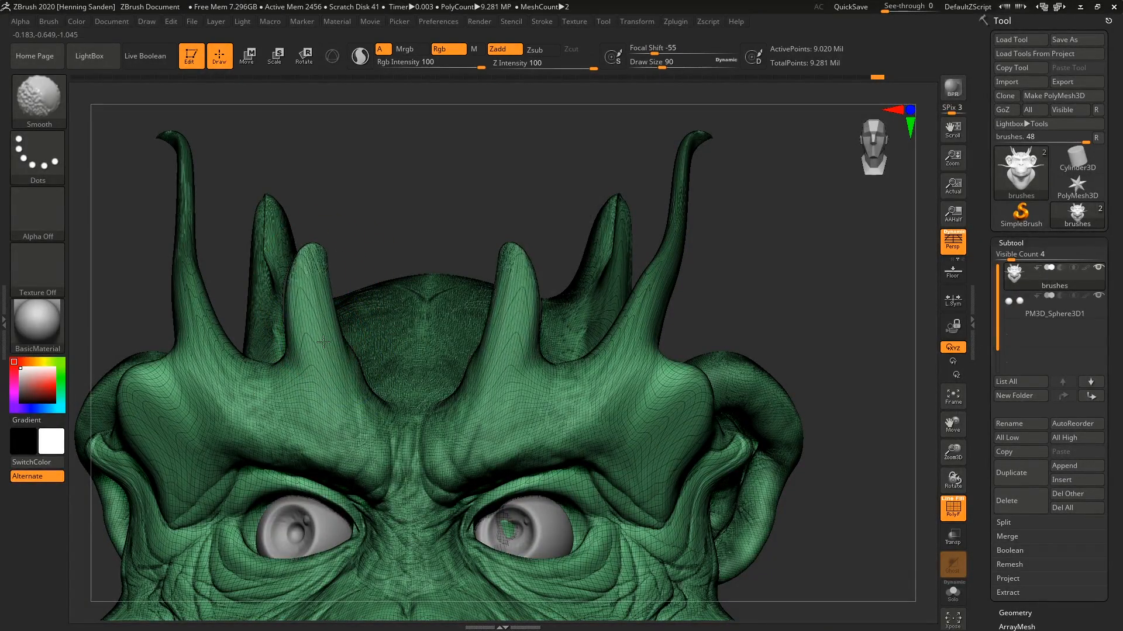
pyautogui.keyDown('shift'); pyautogui.moveTo(323, 342); pyautogui.dragTo(318, 327); pyautogui.keyUp('shift')
pyautogui.hotkey('shift', 'f')
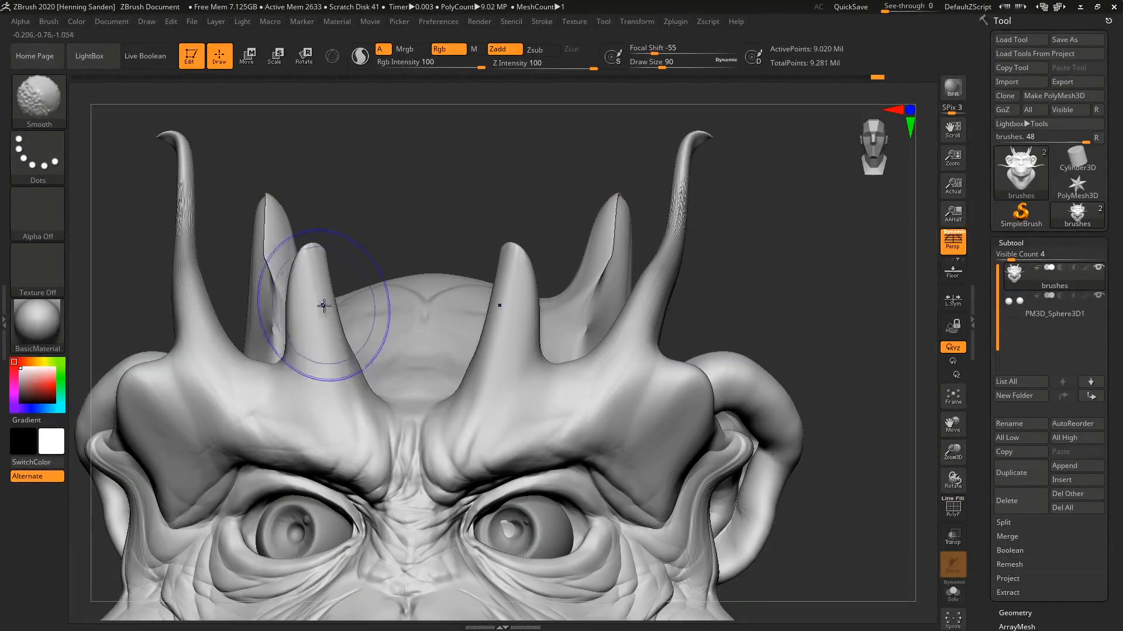
# Switch to the ClayBuildup brush for work inside the ear, with draw size 56 and Z Intensity 44.
pyautogui.keyDown('ctrl'); pyautogui.moveTo(360, 356); pyautogui.dragTo(557, 468, button='right'); pyautogui.keyUp('ctrl')
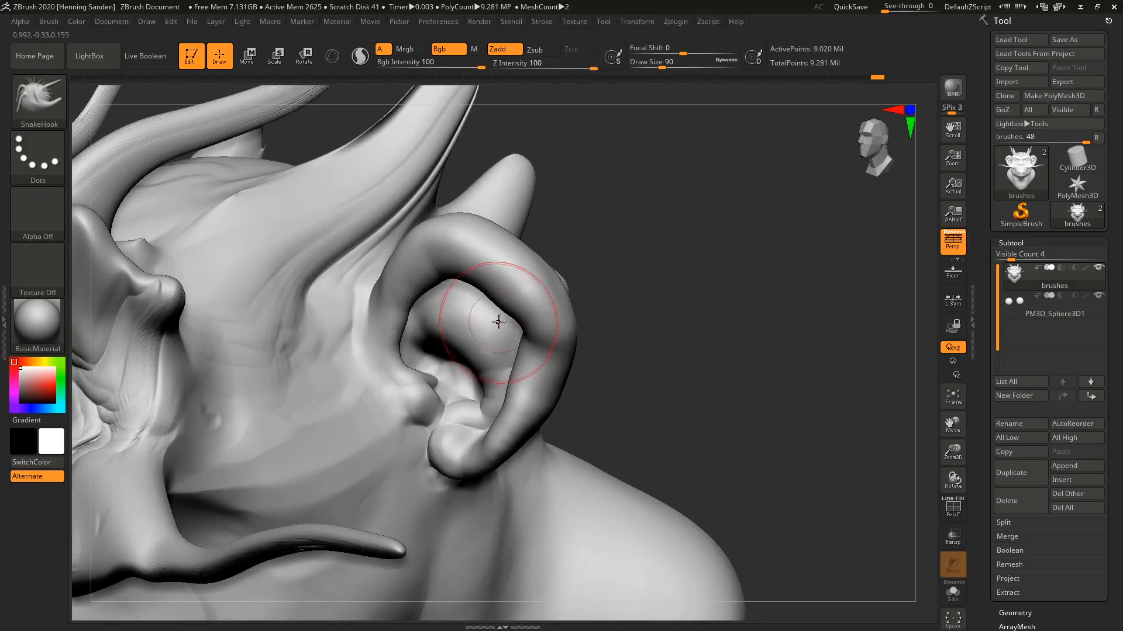
pyautogui.moveTo(499, 321); pyautogui.dragTo(520, 311, button='right')
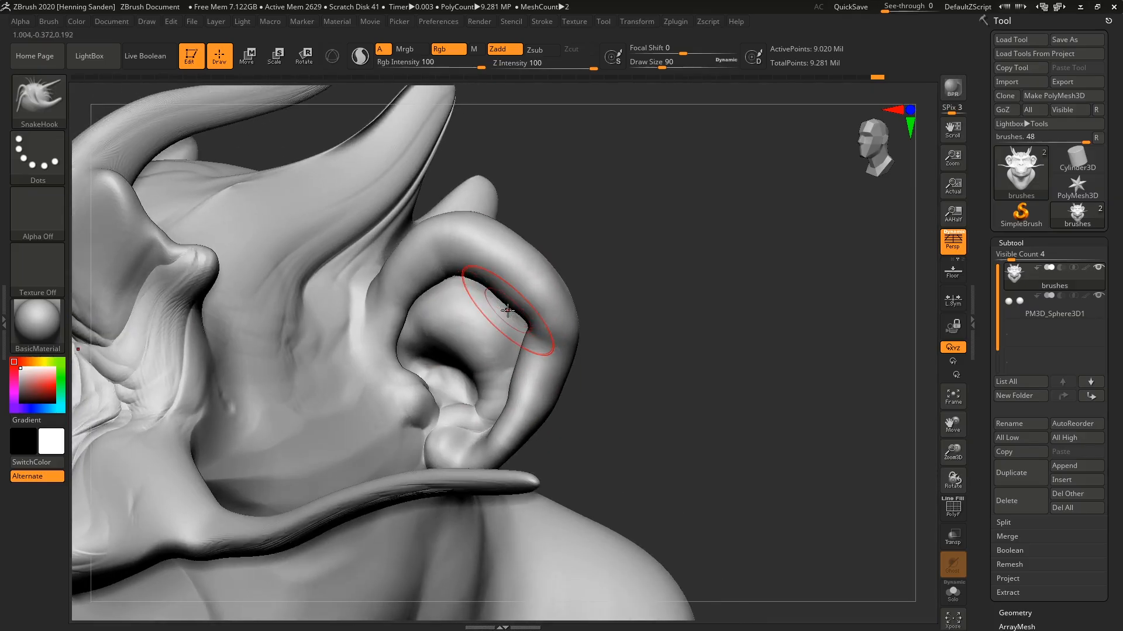
pyautogui.press('b')
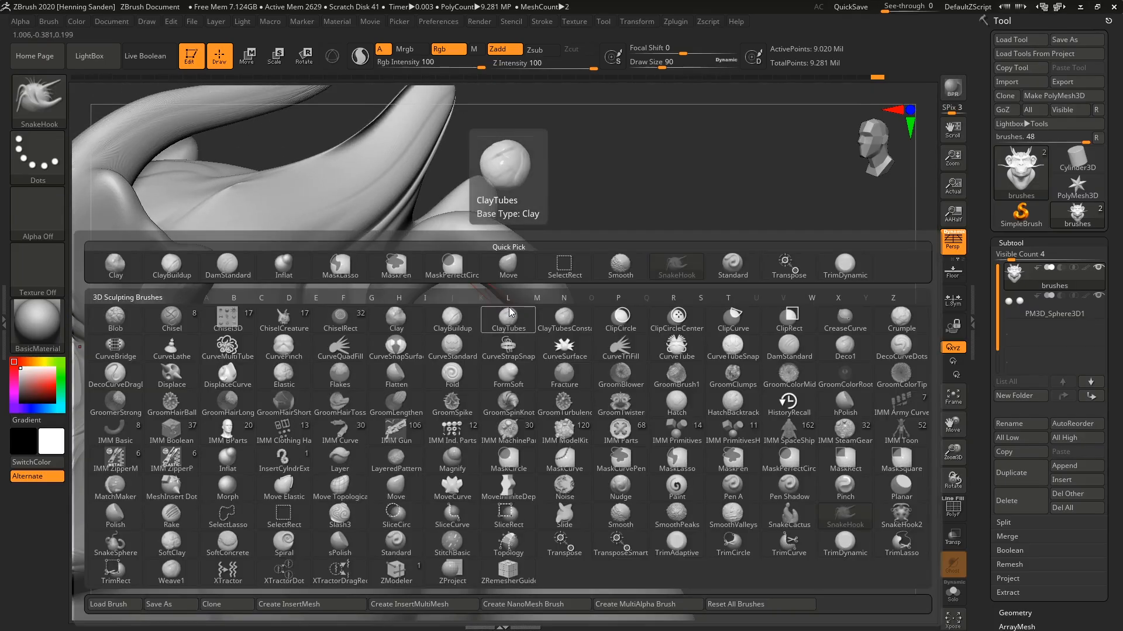
pyautogui.press('c')
pyautogui.press('t')
pyautogui.moveTo(516, 276)
pyautogui.keyDown('ctrl'); pyautogui.mouseDown(button='right')
pyautogui.moveTo(508, 345)
pyautogui.moveTo(503, 305)
pyautogui.mouseUp(button='right'); pyautogui.keyUp('ctrl')
pyautogui.press('s')
pyautogui.moveTo(503, 305); pyautogui.dragTo(498, 304)
pyautogui.moveTo(502, 292)
pyautogui.mouseDown(button='right')
pyautogui.moveTo(498, 318)
pyautogui.moveTo(421, 328)
pyautogui.moveTo(481, 301)
pyautogui.moveTo(433, 295)
pyautogui.moveTo(435, 266)
pyautogui.mouseUp(button='right')
pyautogui.moveTo(446, 307); pyautogui.dragTo(469, 305)
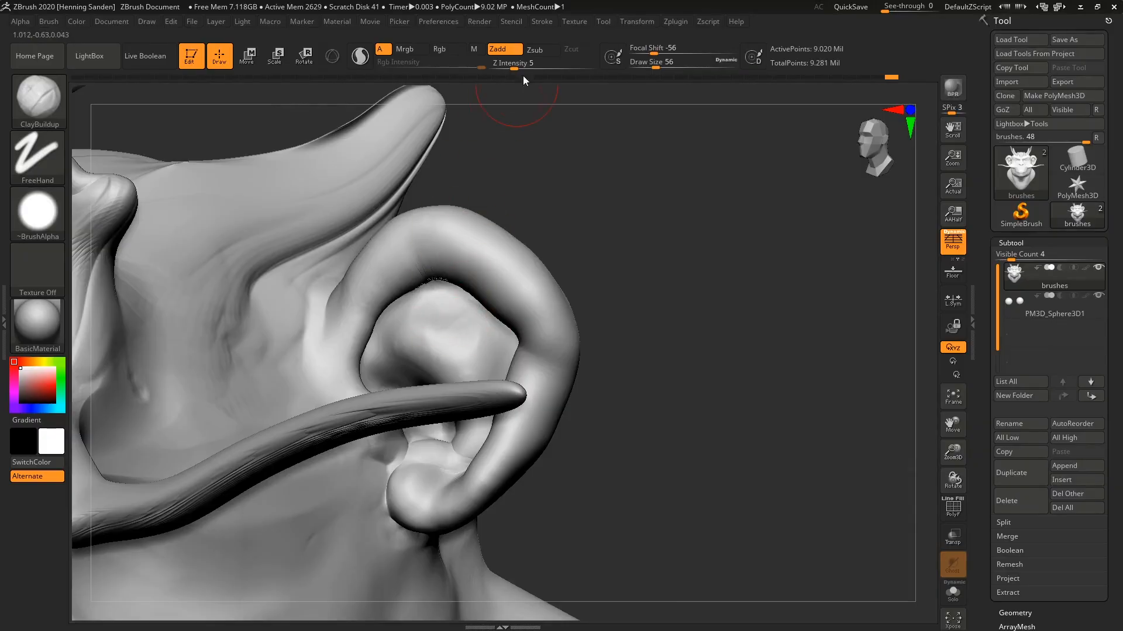
pyautogui.moveTo(514, 68); pyautogui.dragTo(559, 68)
# Build up clay strokes on the thin surface in the upper bowl of the ear.
pyautogui.moveTo(489, 327)
pyautogui.mouseDown()
pyautogui.moveTo(464, 314)
pyautogui.moveTo(470, 303)
pyautogui.mouseUp()
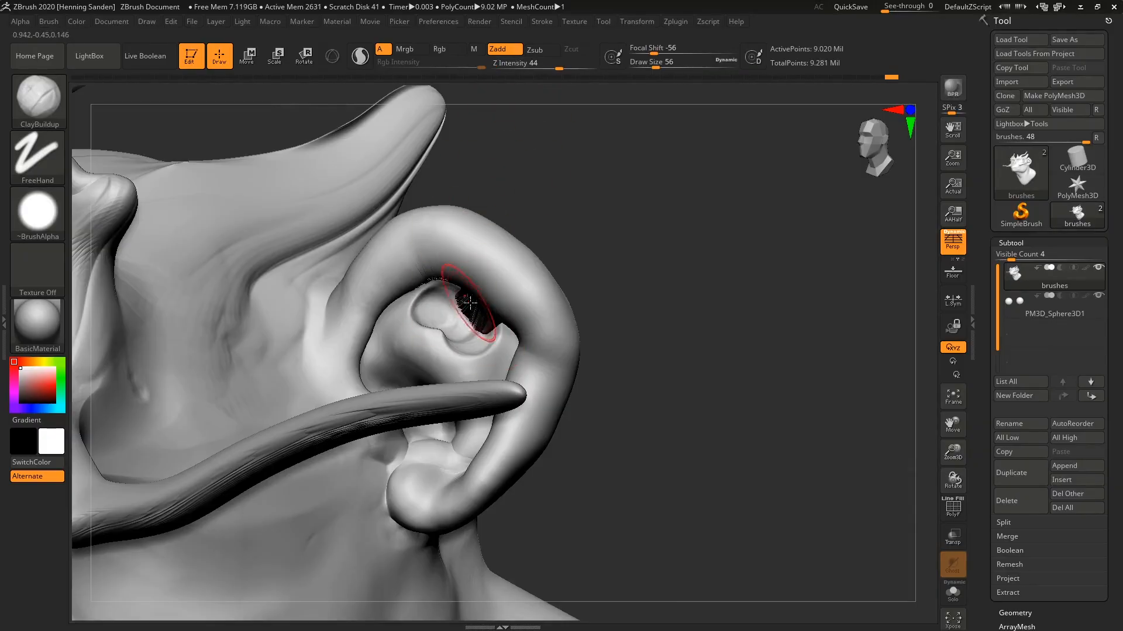
pyautogui.moveTo(469, 302); pyautogui.dragTo(468, 306, button='right')
pyautogui.keyDown('shift'); pyautogui.moveTo(468, 305); pyautogui.dragTo(470, 314); pyautogui.keyUp('shift')
pyautogui.moveTo(470, 314); pyautogui.dragTo(474, 269, button='right')
pyautogui.keyDown('ctrl'); pyautogui.moveTo(474, 269); pyautogui.dragTo(468, 316, button='right'); pyautogui.keyUp('ctrl')
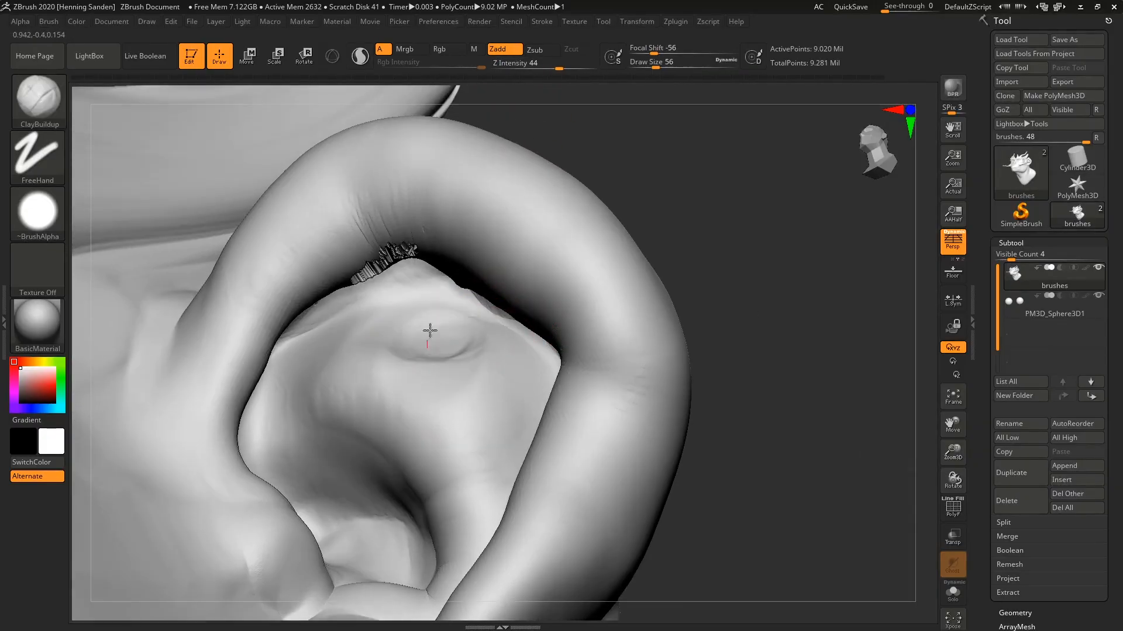
# Add more strokes inside the upper ear, undo the latest ones and examine the back of the ear.
pyautogui.moveTo(430, 330)
pyautogui.mouseDown()
pyautogui.moveTo(433, 321)
pyautogui.moveTo(393, 335)
pyautogui.mouseUp()
pyautogui.moveTo(394, 336)
pyautogui.mouseDown(button='right')
pyautogui.moveTo(359, 353)
pyautogui.moveTo(375, 345)
pyautogui.mouseUp(button='right')
pyautogui.moveTo(439, 263)
pyautogui.keyDown('alt'); pyautogui.mouseDown()
pyautogui.moveTo(419, 308)
pyautogui.moveTo(464, 328)
pyautogui.moveTo(381, 291)
pyautogui.mouseUp(); pyautogui.keyUp('alt')
pyautogui.moveTo(381, 290)
pyautogui.mouseDown(button='right')
pyautogui.moveTo(472, 312)
pyautogui.moveTo(382, 329)
pyautogui.mouseUp(button='right')
pyautogui.hotkey('ctrl', 'z')
pyautogui.hotkey('ctrl', 'z')
pyautogui.hotkey('ctrl', 'z')
pyautogui.hotkey('ctrl', 'z')
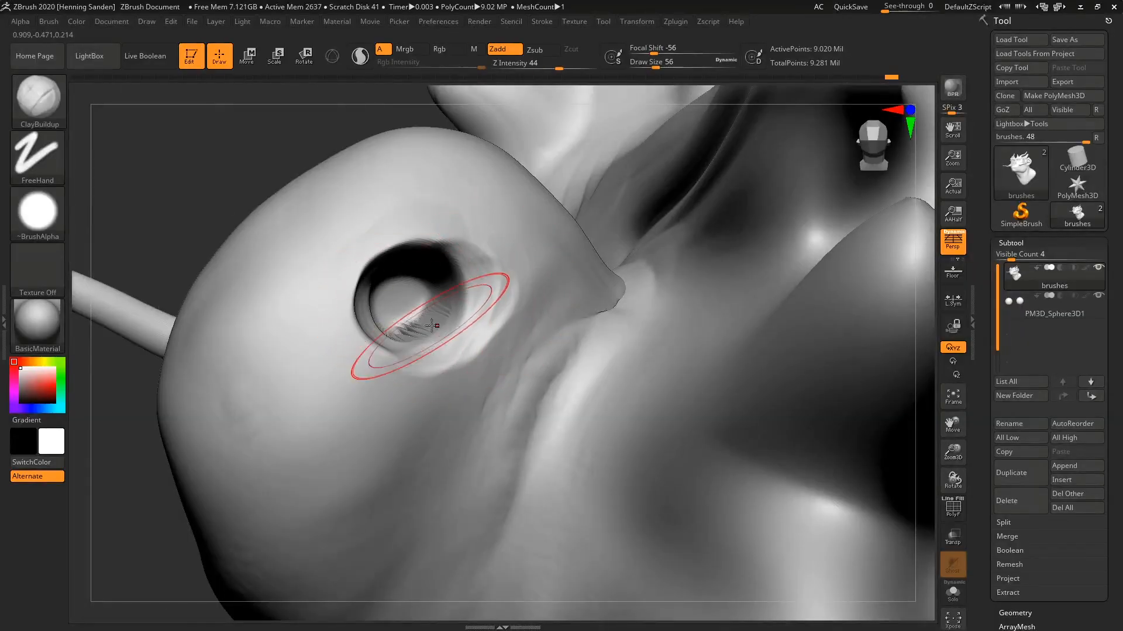
pyautogui.moveTo(432, 326); pyautogui.dragTo(411, 325, button='right')
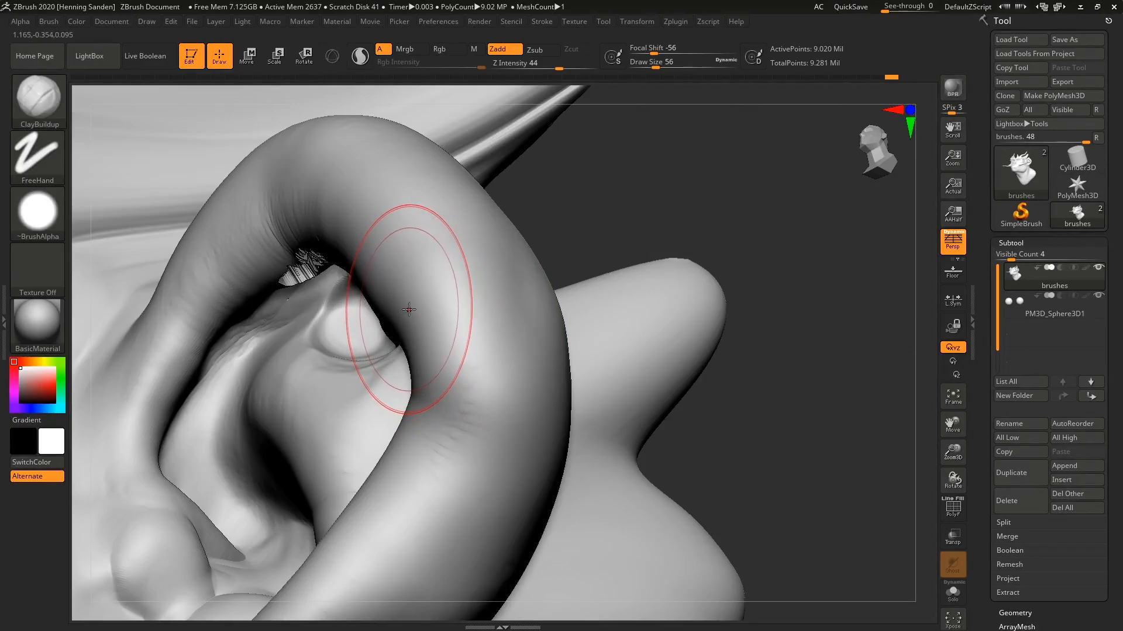
# Turn on backface auto masking for the ClayBuildup brush.
pyautogui.moveTo(363, 351); pyautogui.dragTo(408, 366, button='right')
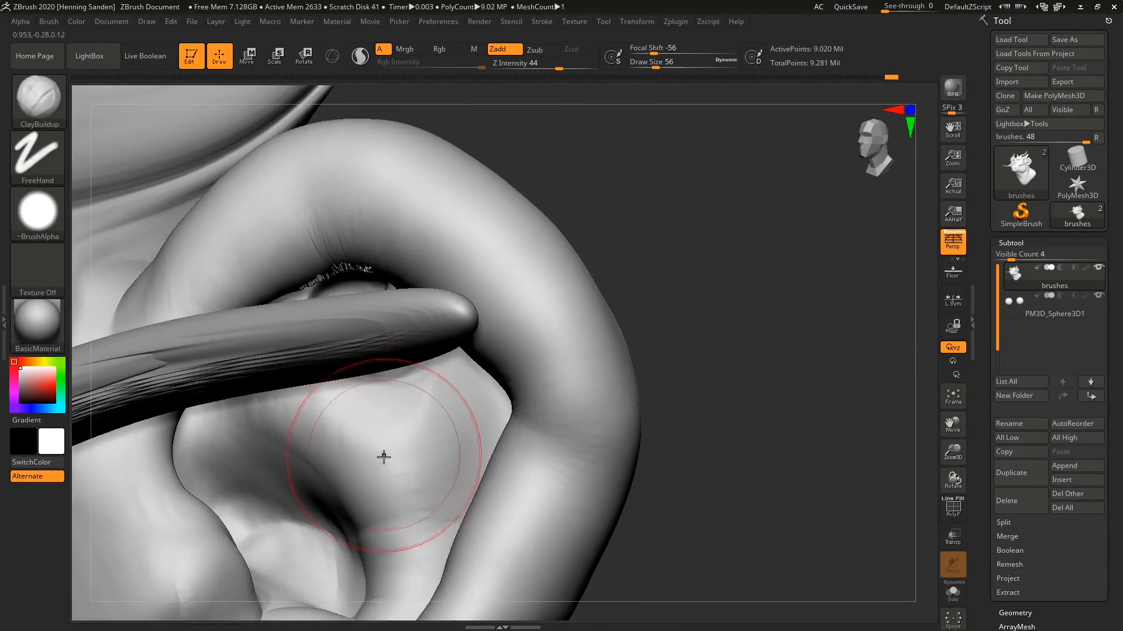
pyautogui.moveTo(383, 457); pyautogui.dragTo(376, 421, button='right')
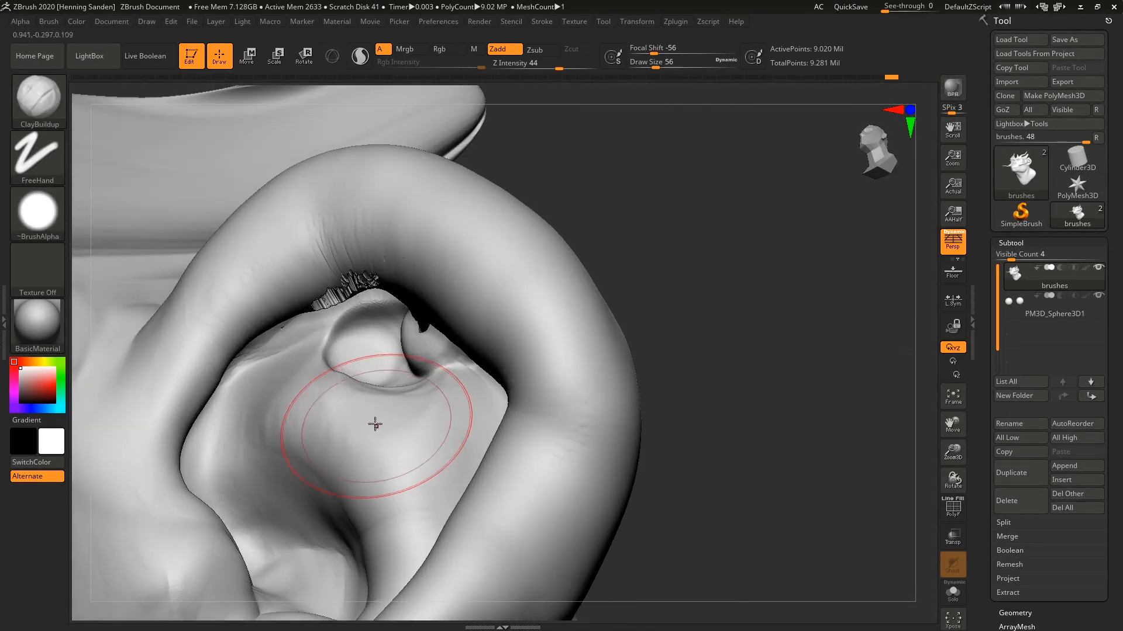
pyautogui.click(49, 22)
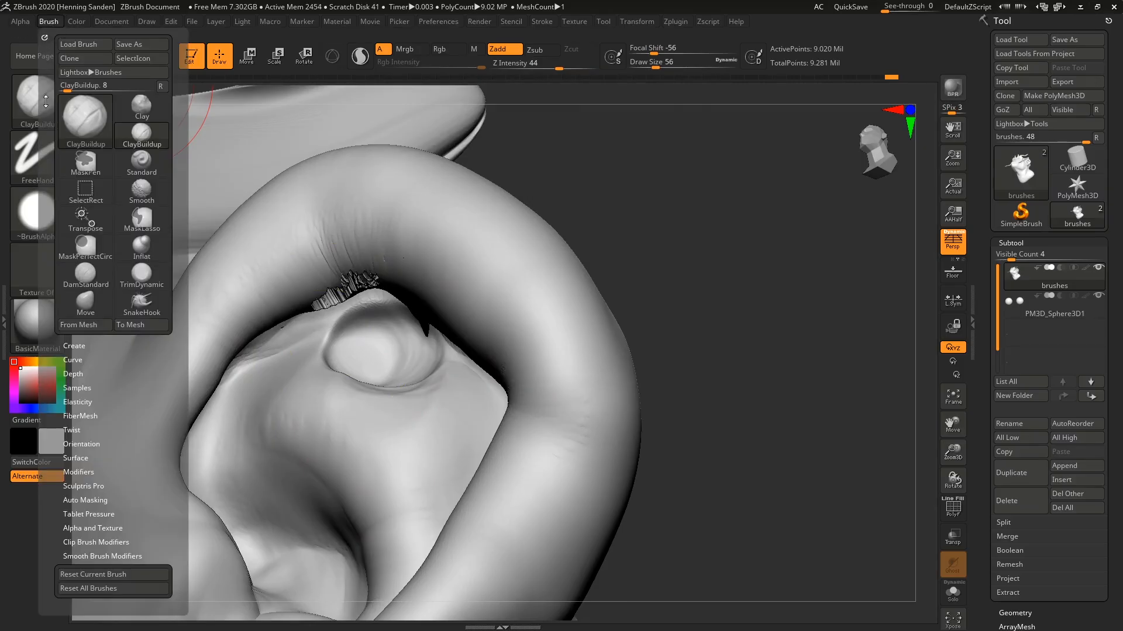
pyautogui.scroll(-4, 45, 101)
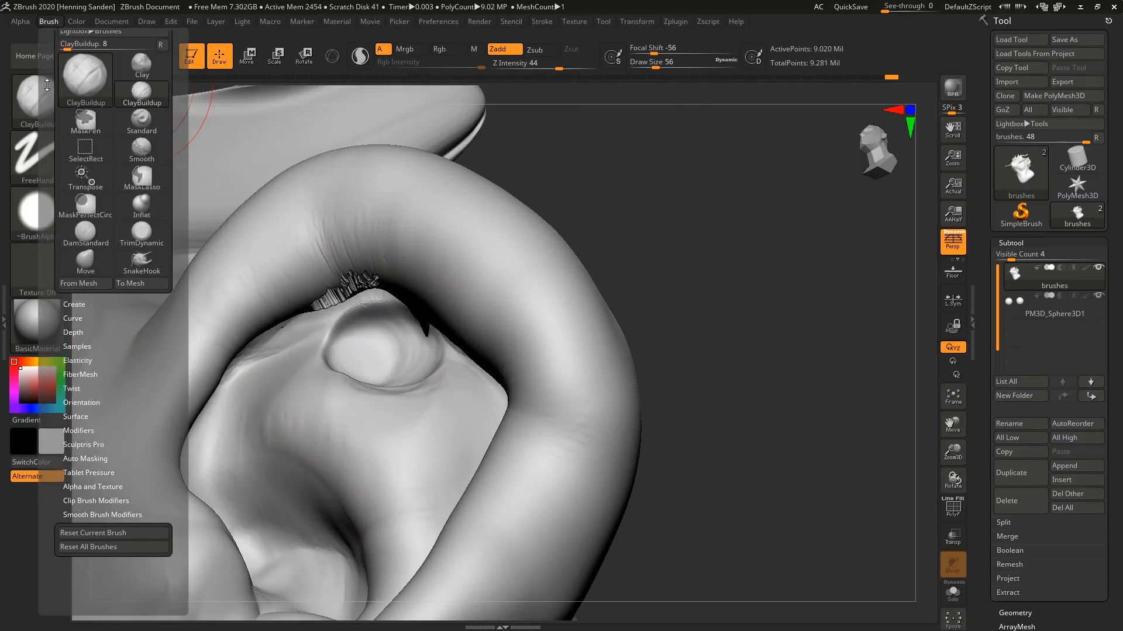
pyautogui.scroll(-2, 47, 85)
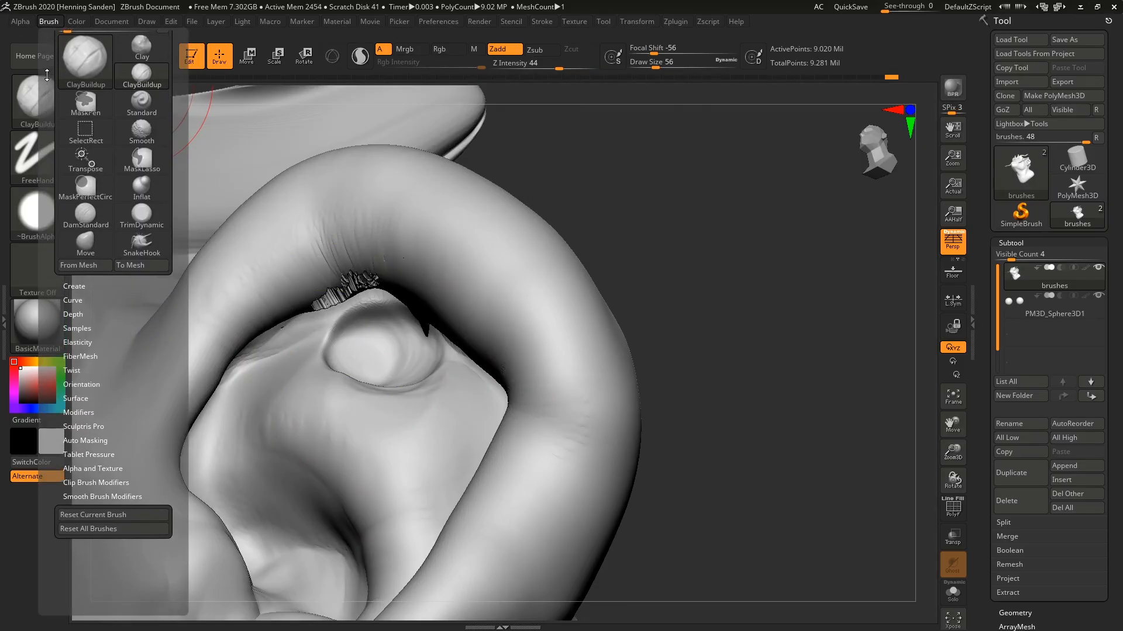
pyautogui.click(94, 437)
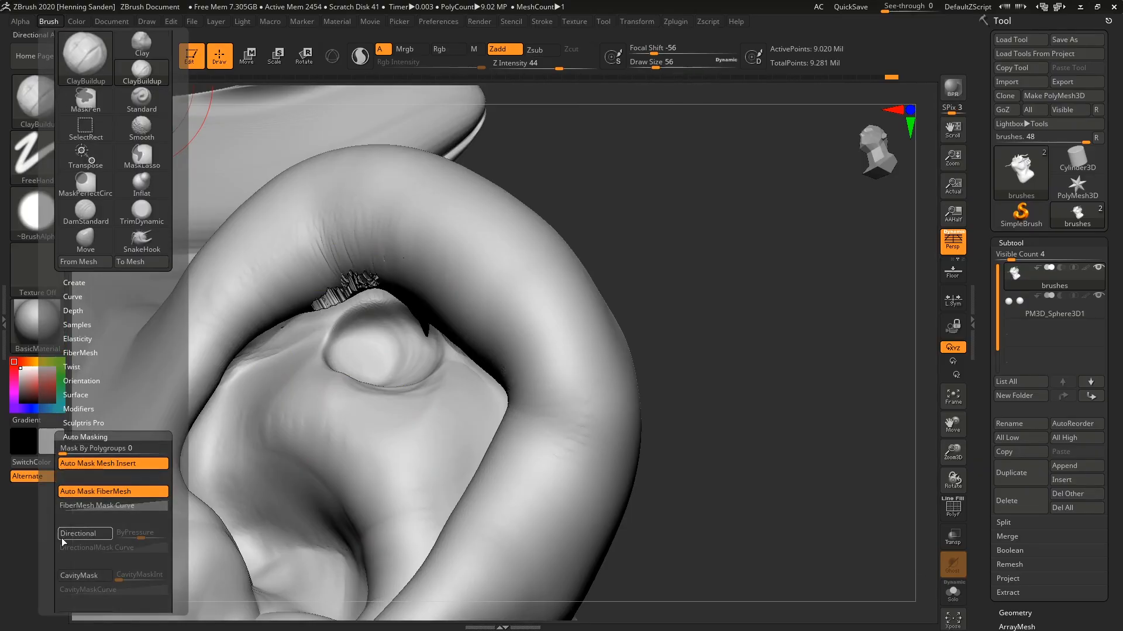
pyautogui.scroll(-8, 52, 542)
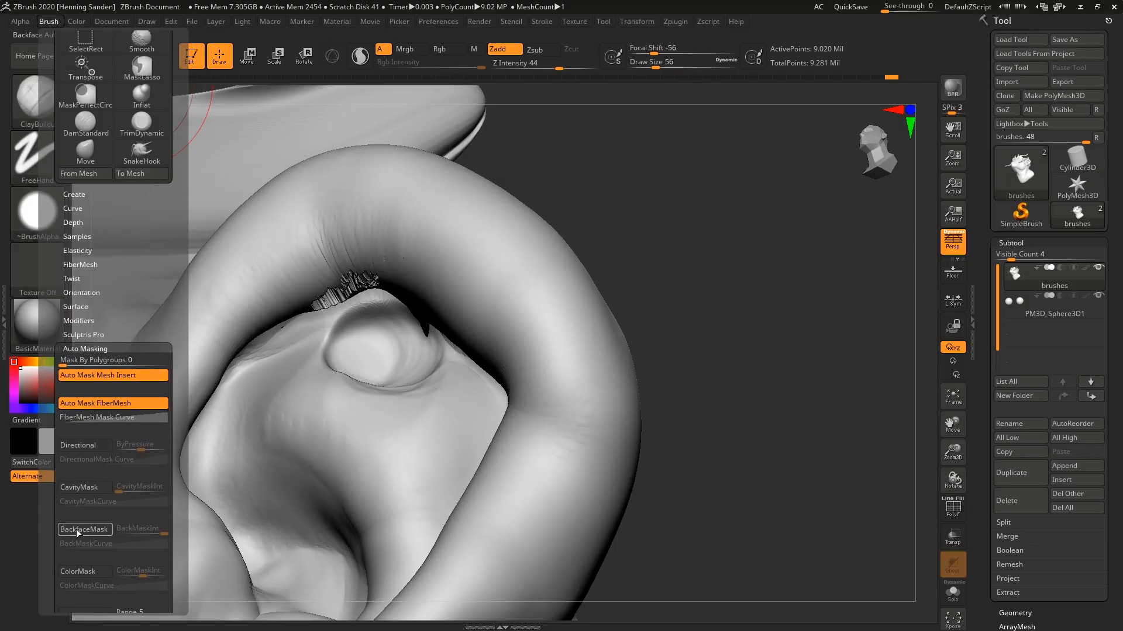
pyautogui.click(79, 530)
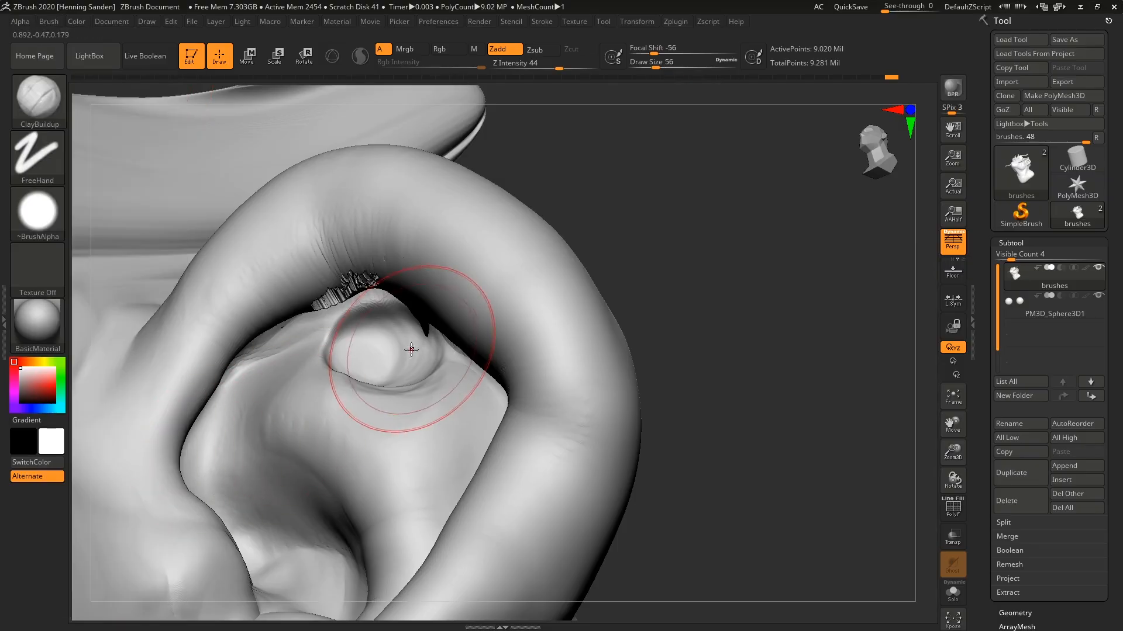
# Undo the test stroke in the upper ear bowl, set the draw size to 39 and build up clay there again.
pyautogui.moveTo(411, 349); pyautogui.dragTo(428, 351, button='right')
pyautogui.hotkey('ctrl', 'z')
pyautogui.press('s')
pyautogui.moveTo(411, 357)
pyautogui.mouseDown()
pyautogui.moveTo(375, 346)
pyautogui.moveTo(434, 372)
pyautogui.mouseUp()
pyautogui.moveTo(434, 372)
pyautogui.mouseDown(button='right')
pyautogui.moveTo(419, 357)
pyautogui.moveTo(345, 374)
pyautogui.mouseUp(button='right')
# Undo a first stroke on the back of the ear, carve a deep recess there and return to the ear's front.
pyautogui.keyDown('alt'); pyautogui.moveTo(528, 266); pyautogui.dragTo(513, 314); pyautogui.keyUp('alt')
pyautogui.moveTo(513, 313); pyautogui.dragTo(552, 322, button='right')
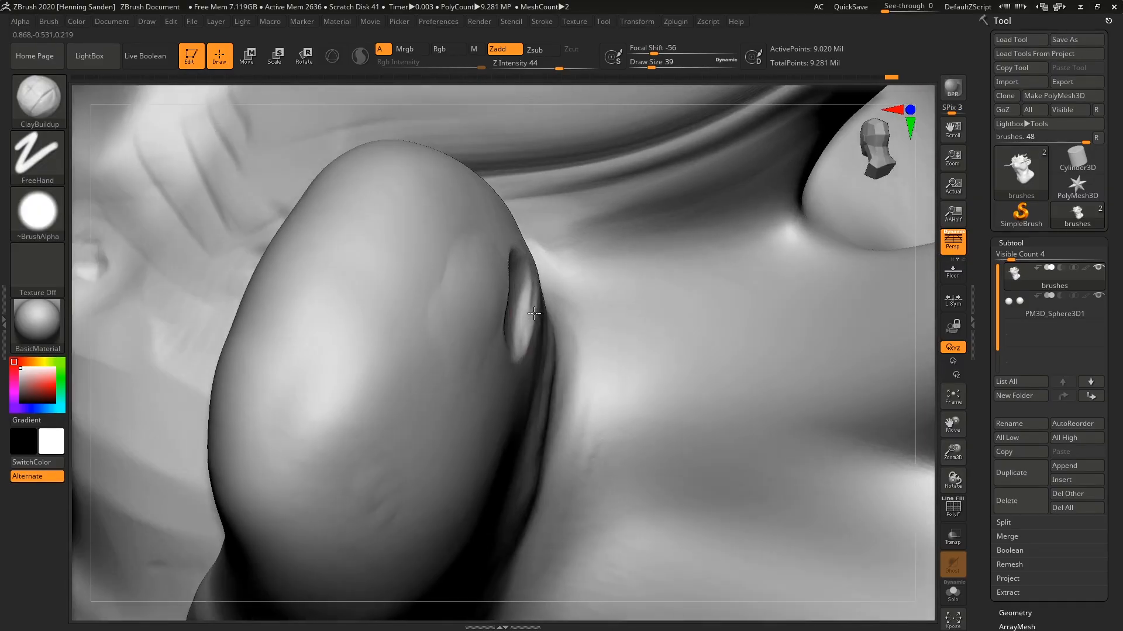
pyautogui.hotkey('ctrl', 'z')
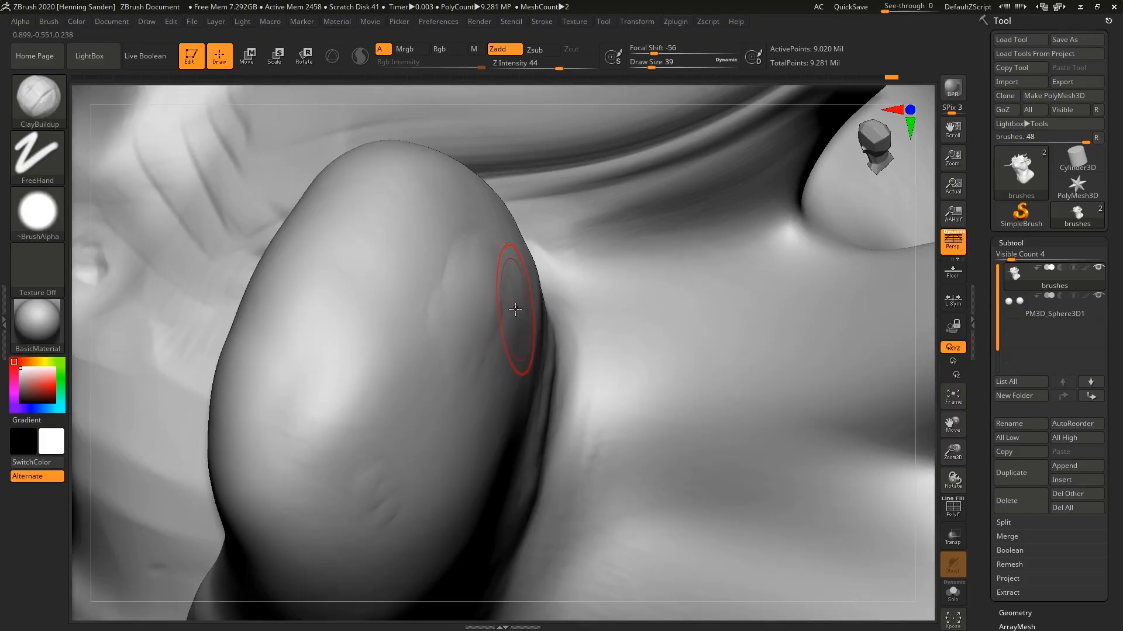
pyautogui.moveTo(520, 321)
pyautogui.keyDown('alt'); pyautogui.mouseDown()
pyautogui.moveTo(471, 327)
pyautogui.moveTo(456, 307)
pyautogui.moveTo(492, 308)
pyautogui.mouseUp(); pyautogui.keyUp('alt')
pyautogui.moveTo(492, 308); pyautogui.dragTo(464, 306, button='right')
pyautogui.moveTo(463, 306)
pyautogui.keyDown('alt'); pyautogui.mouseDown()
pyautogui.moveTo(433, 321)
pyautogui.moveTo(418, 350)
pyautogui.mouseUp(); pyautogui.keyUp('alt')
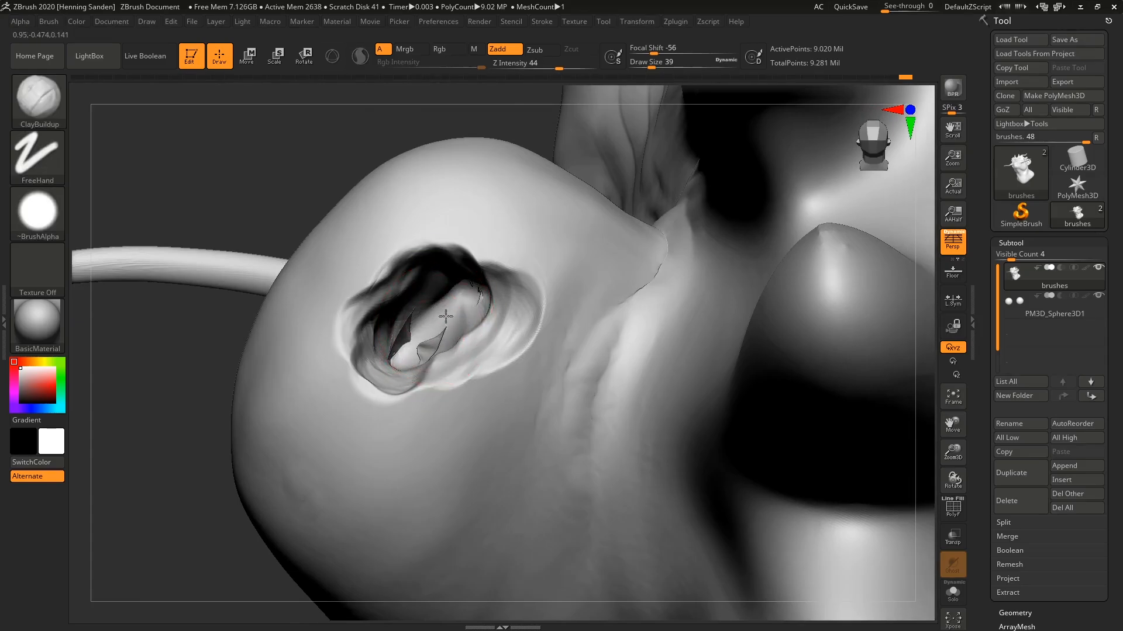
pyautogui.moveTo(446, 318)
pyautogui.mouseDown(button='right')
pyautogui.moveTo(429, 306)
pyautogui.moveTo(347, 333)
pyautogui.moveTo(313, 326)
pyautogui.mouseUp(button='right')
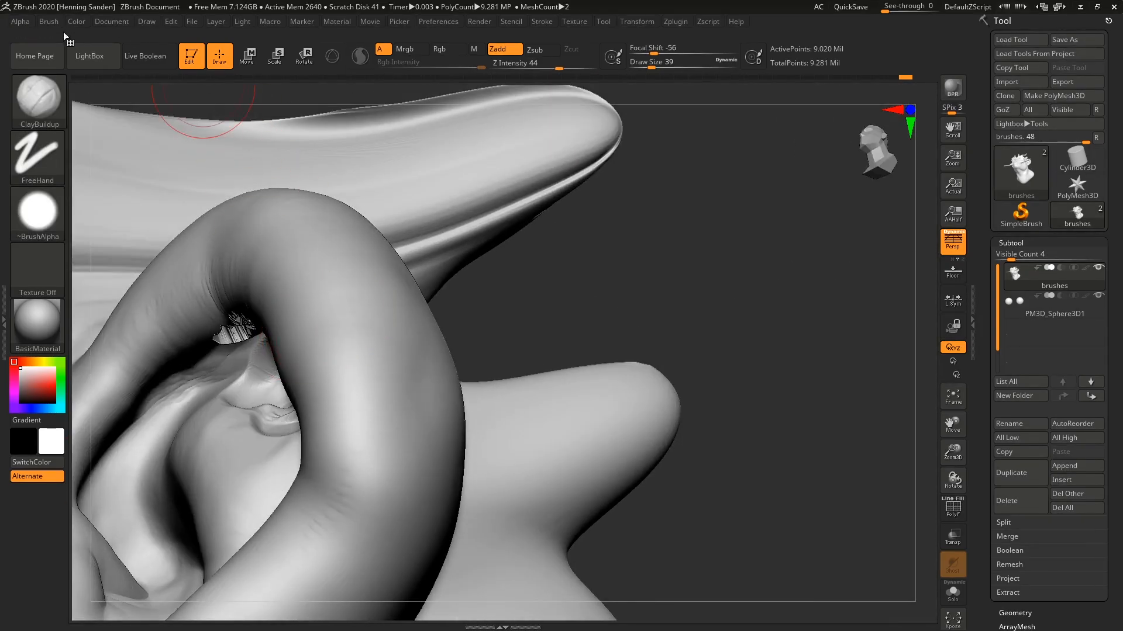
# Turn off backface auto masking for the brush and set Z Intensity to 53.
pyautogui.click(48, 22)
pyautogui.scroll(-5, 85, 458)
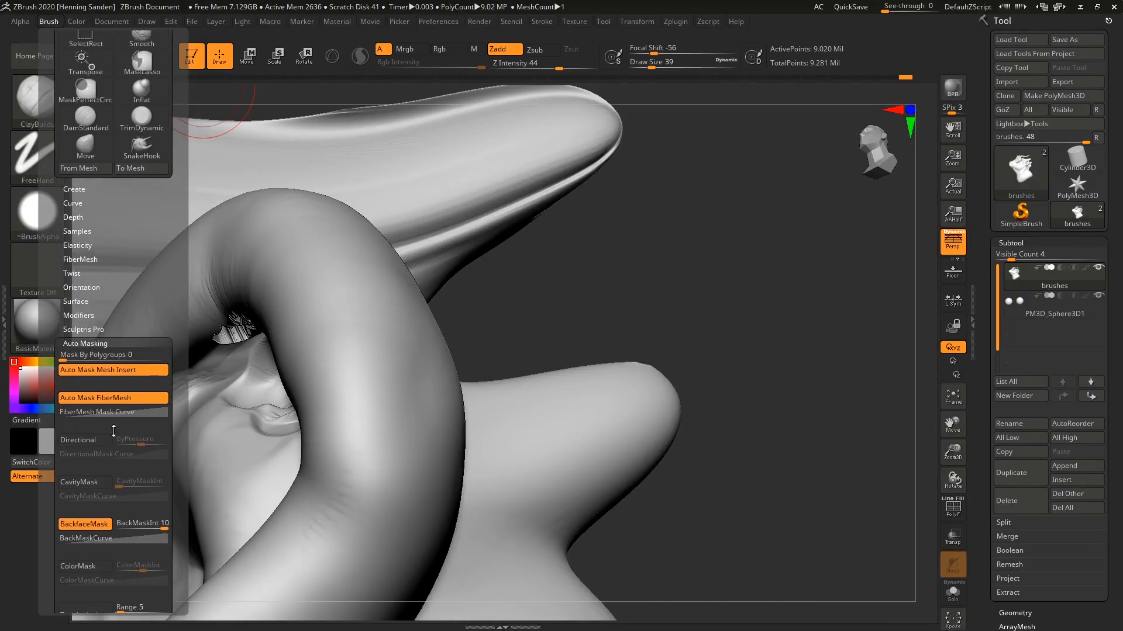
pyautogui.click(91, 525)
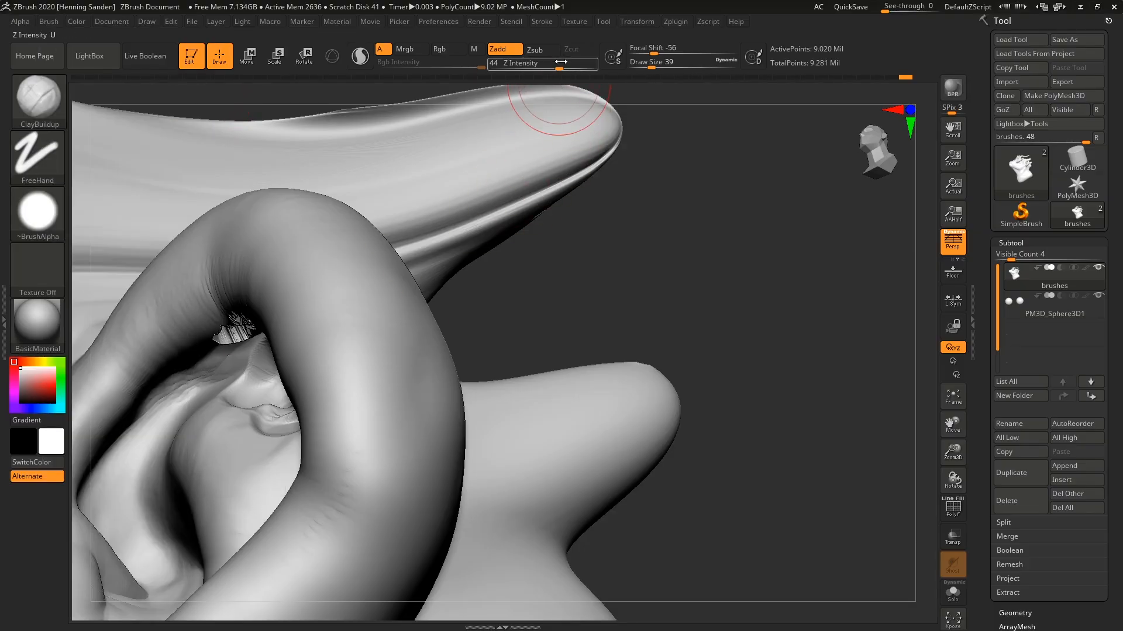
pyautogui.click(535, 62)
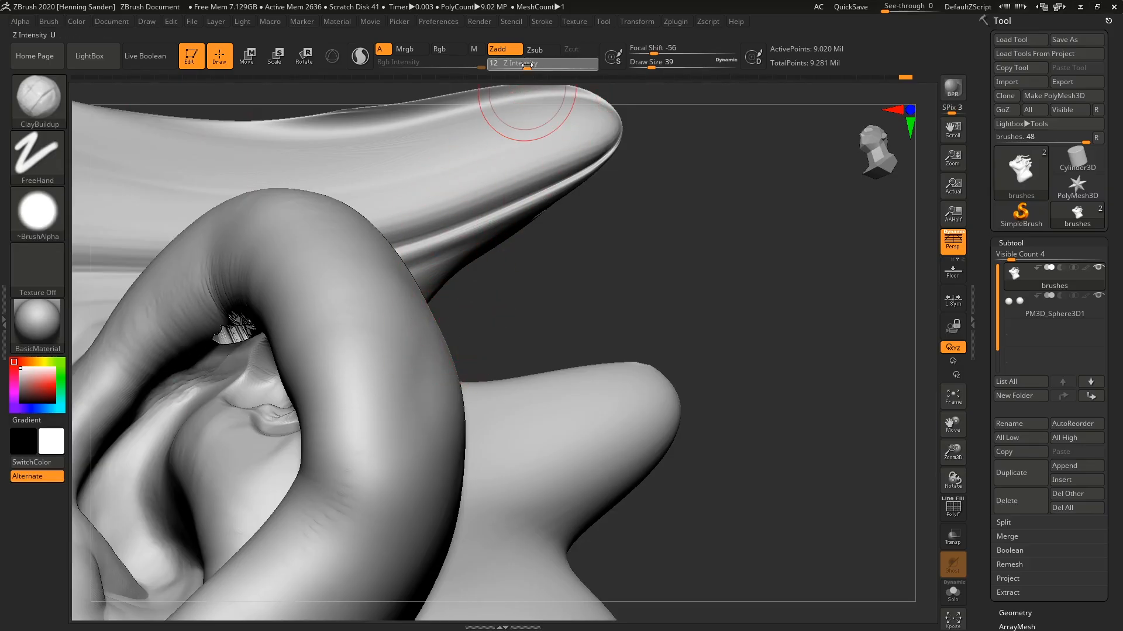
pyautogui.moveTo(560, 65); pyautogui.dragTo(565, 65)
pyautogui.keyDown('ctrl'); pyautogui.moveTo(434, 359); pyautogui.dragTo(521, 339, button='right'); pyautogui.keyUp('ctrl')
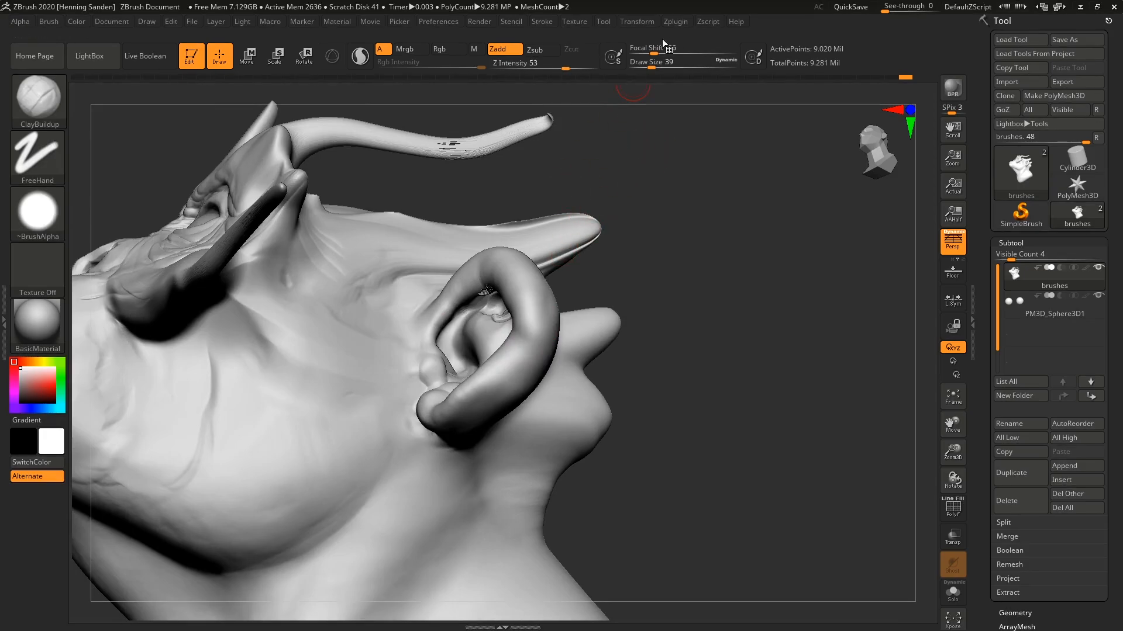
# Lay overlapping hard-edged clay strokes on the rear cheek with focal shift -100 and draw size 65.
pyautogui.press('s')
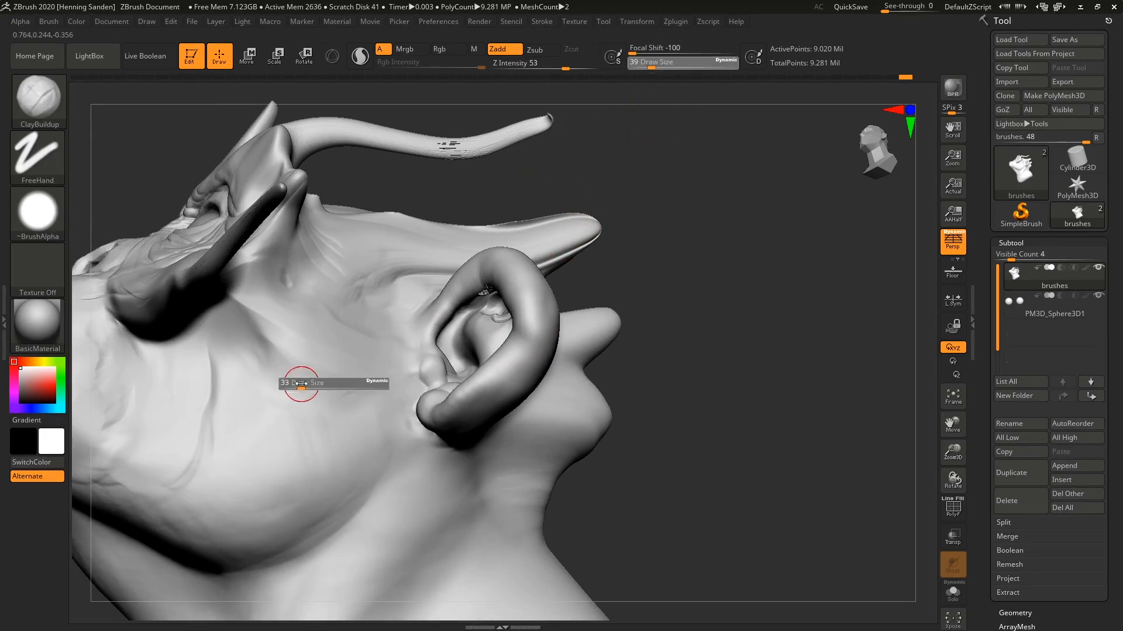
pyautogui.moveTo(300, 384); pyautogui.dragTo(307, 384)
pyautogui.moveTo(301, 372)
pyautogui.mouseDown()
pyautogui.moveTo(305, 458)
pyautogui.moveTo(281, 474)
pyautogui.mouseUp()
pyautogui.moveTo(351, 421)
pyautogui.keyDown('alt'); pyautogui.mouseDown(button='right')
pyautogui.moveTo(366, 366)
pyautogui.moveTo(412, 327)
pyautogui.moveTo(380, 350)
pyautogui.mouseUp(button='right'); pyautogui.keyUp('alt')
pyautogui.moveTo(339, 313); pyautogui.dragTo(278, 398)
pyautogui.moveTo(364, 369); pyautogui.dragTo(309, 443)
pyautogui.moveTo(333, 380); pyautogui.dragTo(251, 439)
# Try focal shifts of 50 and 100, set it to 0 and lay a soft vertical stroke beside the cheek strokes.
pyautogui.moveTo(670, 47); pyautogui.dragTo(710, 43)
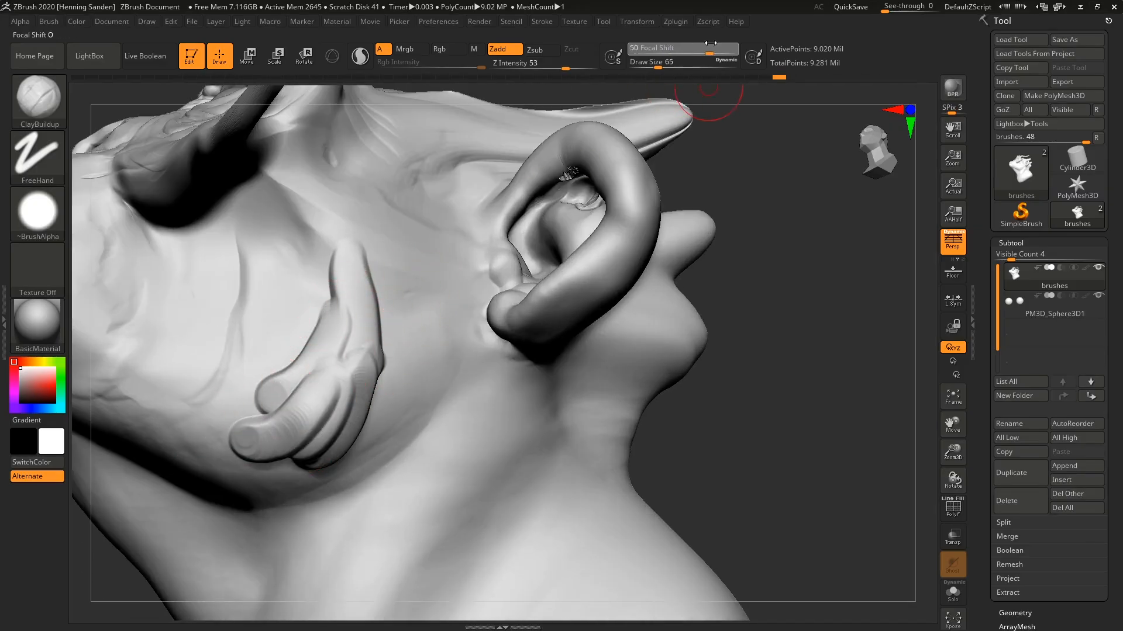
pyautogui.moveTo(377, 350); pyautogui.dragTo(377, 372)
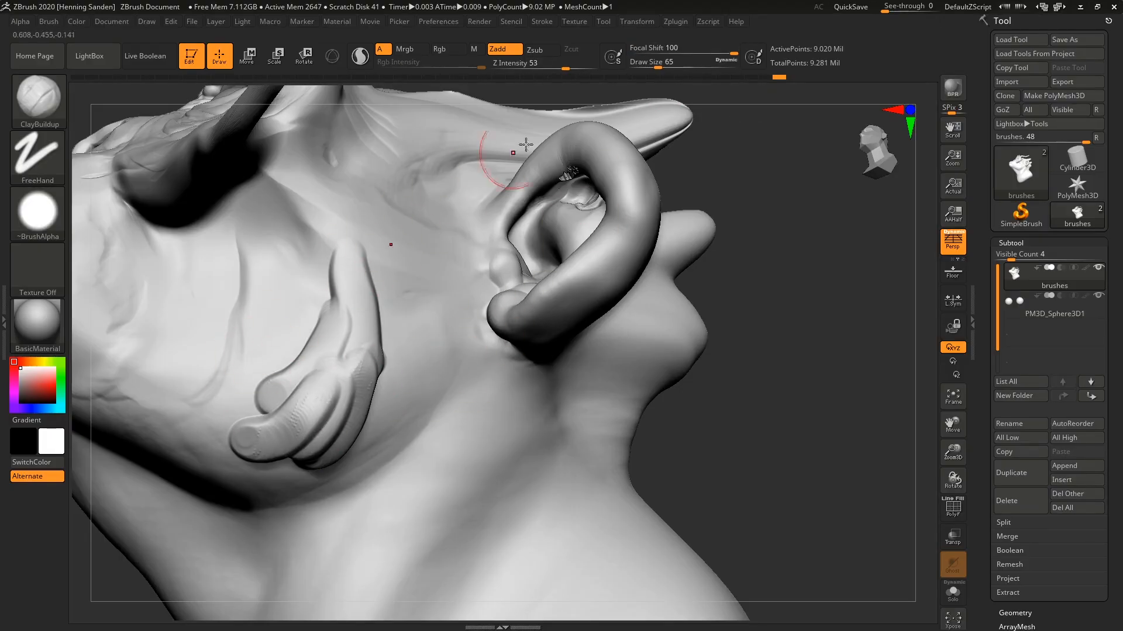
pyautogui.click(682, 46)
pyautogui.moveTo(351, 331)
pyautogui.mouseDown()
pyautogui.moveTo(272, 385)
pyautogui.moveTo(228, 373)
pyautogui.mouseUp()
pyautogui.hotkey('ctrl', 'z')
pyautogui.moveTo(437, 325); pyautogui.dragTo(409, 428)
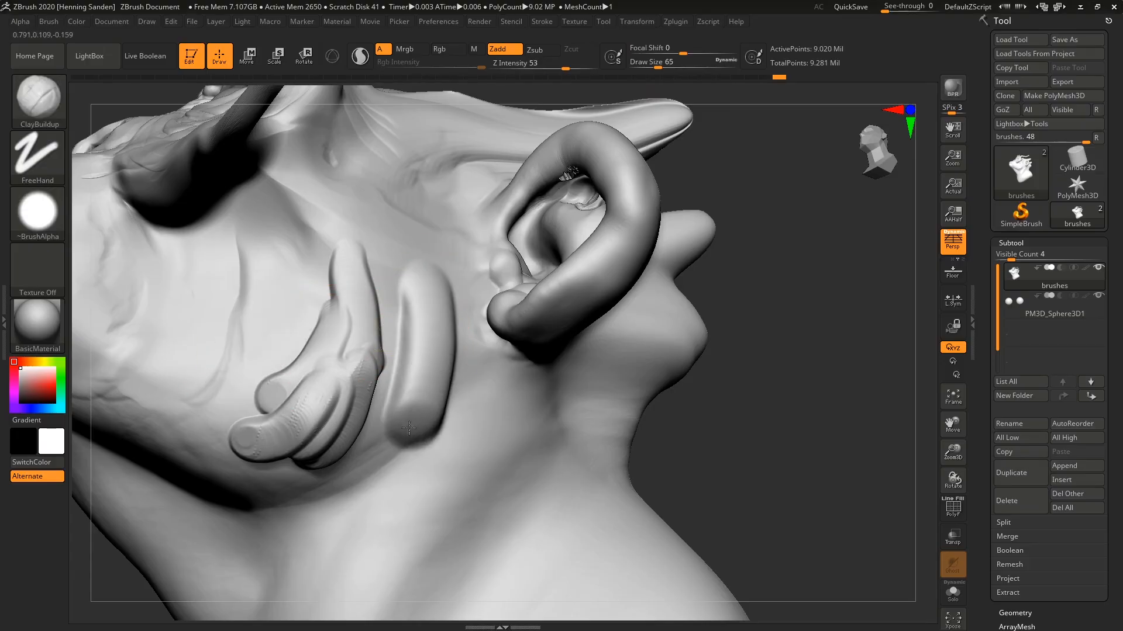
pyautogui.moveTo(429, 413); pyautogui.dragTo(519, 192, button='right')
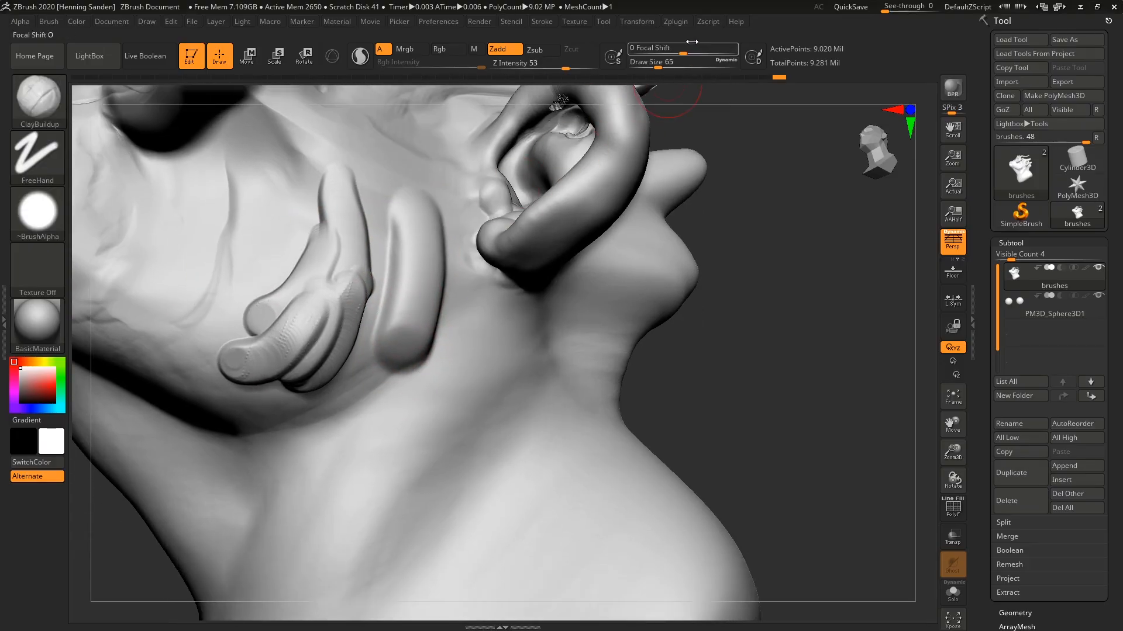
# Set the focal shift back to -100 and lay crisp strokes across and behind the soft stroke on the jaw.
pyautogui.moveTo(692, 41); pyautogui.dragTo(643, 54)
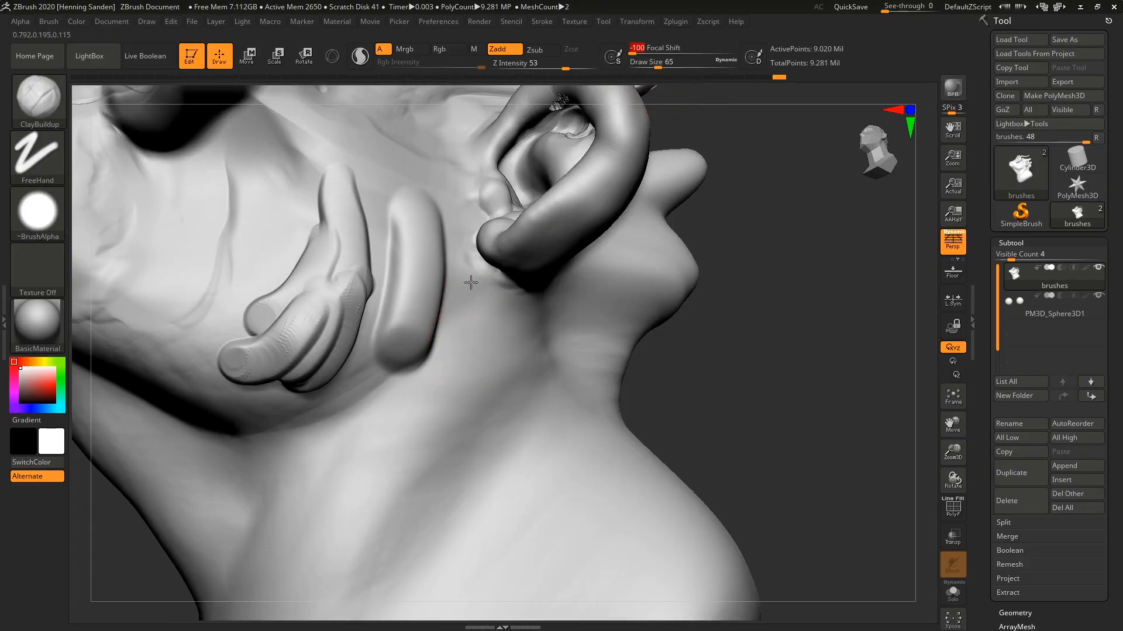
pyautogui.moveTo(470, 282)
pyautogui.mouseDown()
pyautogui.moveTo(449, 392)
pyautogui.moveTo(440, 361)
pyautogui.moveTo(419, 395)
pyautogui.mouseUp()
pyautogui.moveTo(435, 325)
pyautogui.mouseDown()
pyautogui.moveTo(394, 388)
pyautogui.moveTo(379, 334)
pyautogui.moveTo(407, 280)
pyautogui.mouseUp()
# Set the focal shift to -53 and fill out the clay mass on the cheek, raising the draw size to 90.
pyautogui.moveTo(639, 48); pyautogui.dragTo(643, 48)
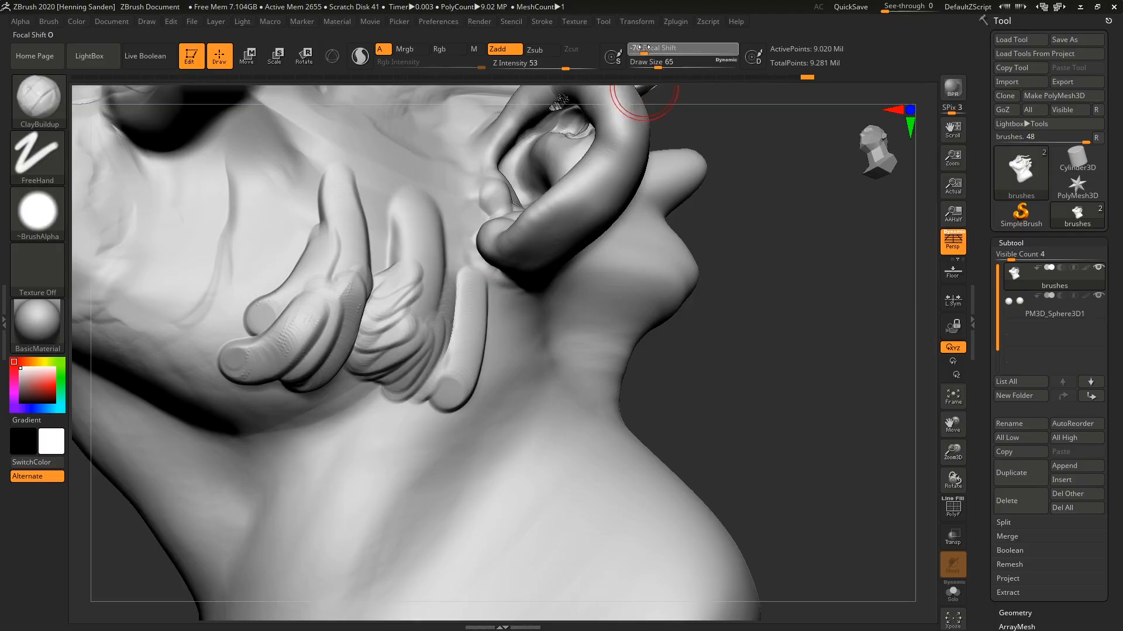
pyautogui.click(655, 45)
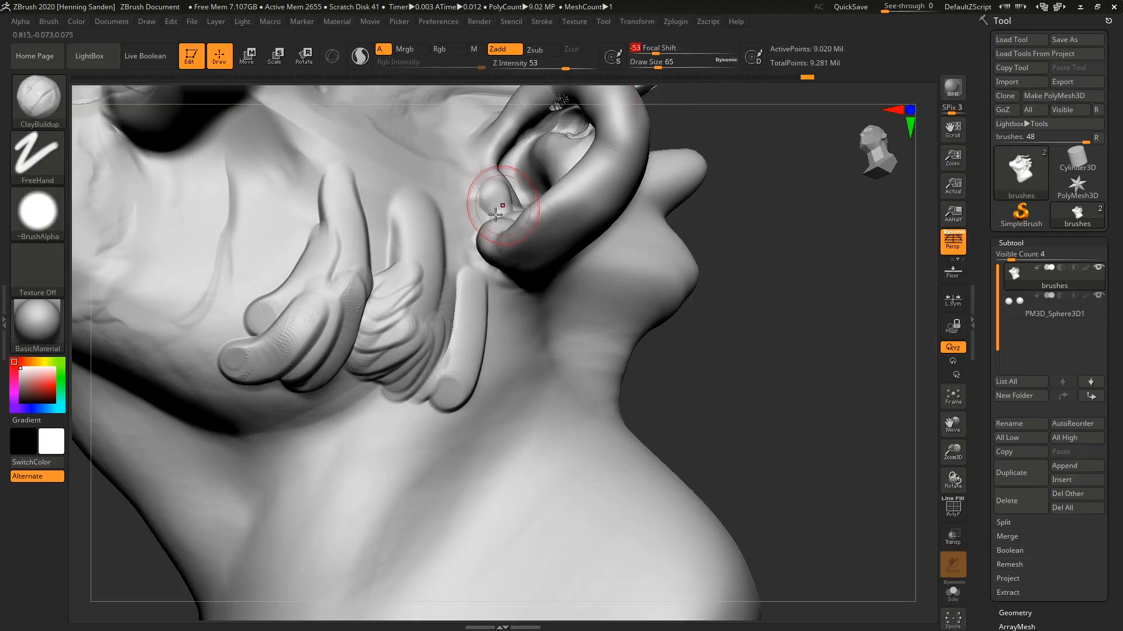
pyautogui.moveTo(475, 322); pyautogui.dragTo(425, 336, button='right')
pyautogui.moveTo(408, 318)
pyautogui.mouseDown()
pyautogui.moveTo(374, 274)
pyautogui.moveTo(387, 240)
pyautogui.moveTo(377, 296)
pyautogui.moveTo(352, 148)
pyautogui.mouseUp()
pyautogui.moveTo(353, 147); pyautogui.dragTo(446, 242, button='right')
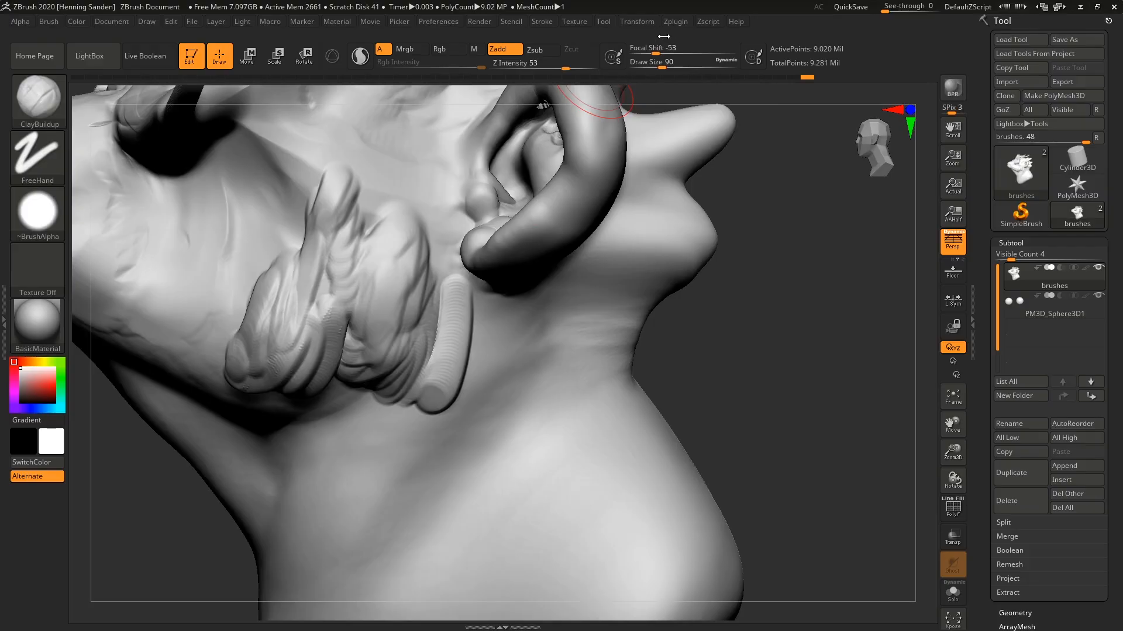
# Set draw size 71 and focal shift -100, and lay beard-like strokes below the earlobe and across the jaw.
pyautogui.moveTo(648, 54); pyautogui.dragTo(660, 55)
pyautogui.moveTo(656, 50); pyautogui.dragTo(628, 50)
pyautogui.moveTo(480, 344)
pyautogui.mouseDown()
pyautogui.moveTo(463, 405)
pyautogui.moveTo(403, 459)
pyautogui.mouseUp()
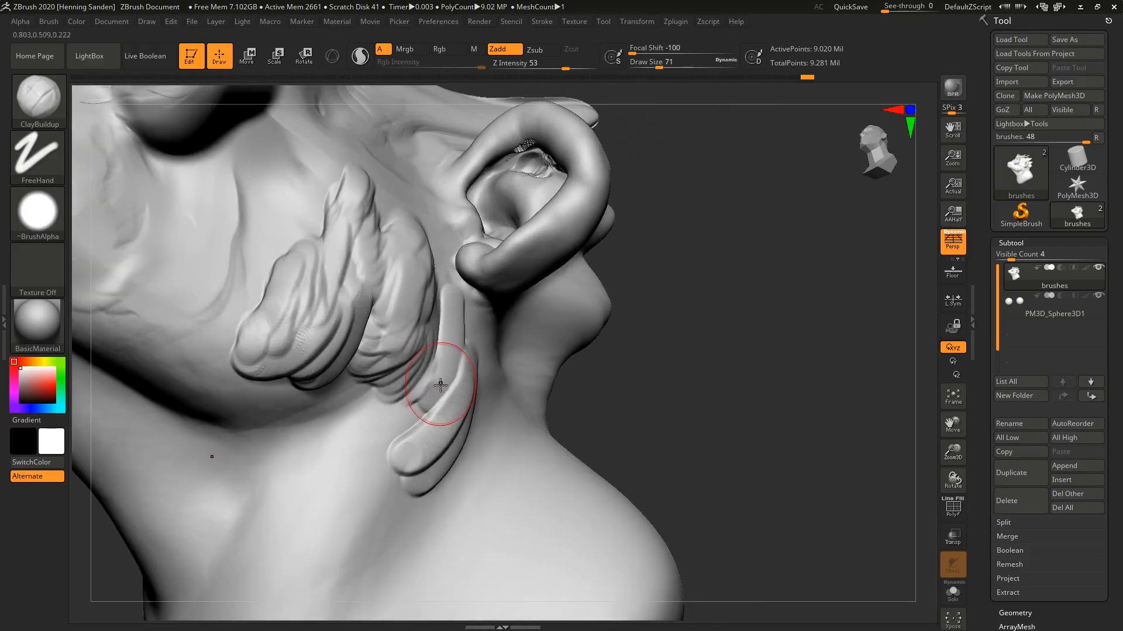
pyautogui.moveTo(426, 376)
pyautogui.mouseDown()
pyautogui.moveTo(401, 431)
pyautogui.moveTo(376, 388)
pyautogui.moveTo(345, 380)
pyautogui.moveTo(308, 336)
pyautogui.mouseUp()
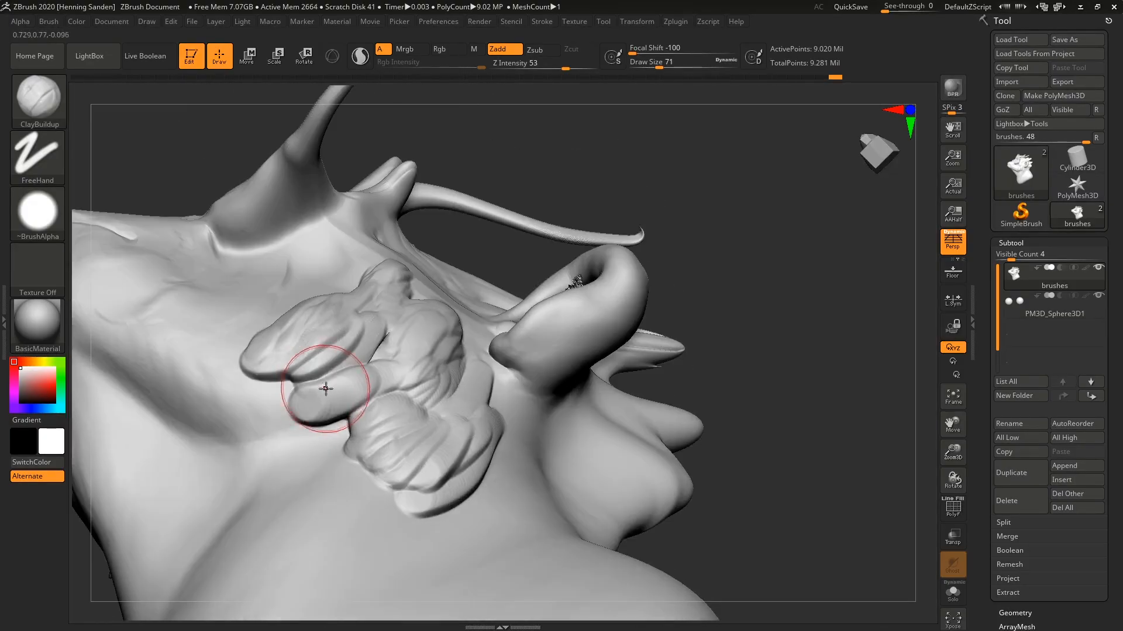
pyautogui.moveTo(325, 393); pyautogui.dragTo(239, 392)
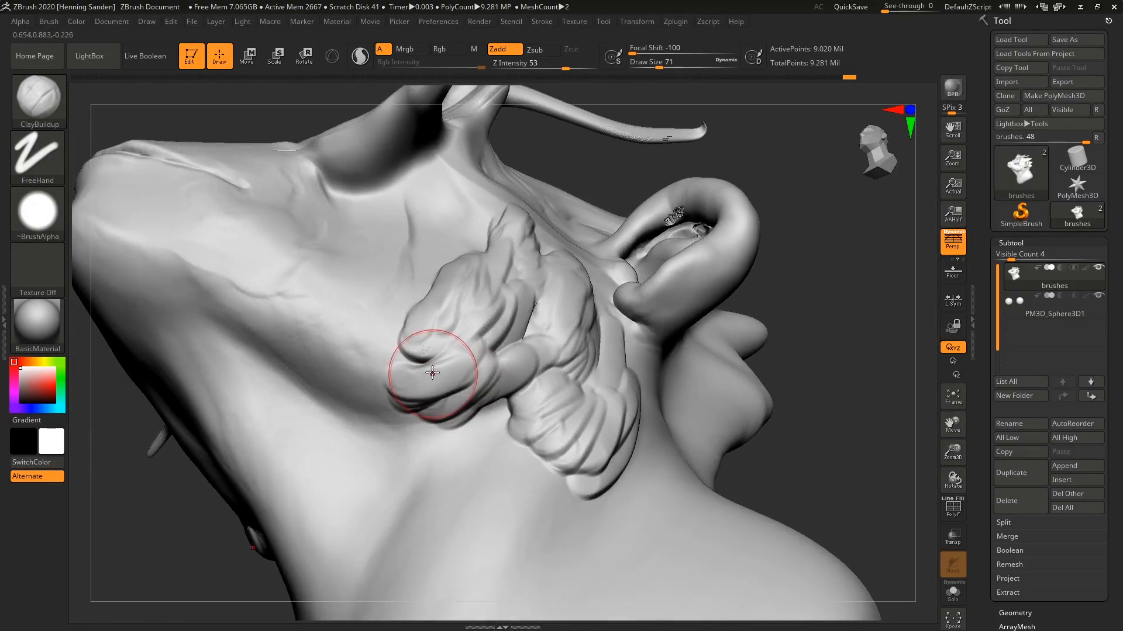
# Extend the layered clay strokes forward along the jawline toward the chin.
pyautogui.moveTo(431, 369)
pyautogui.mouseDown()
pyautogui.moveTo(409, 380)
pyautogui.moveTo(414, 353)
pyautogui.moveTo(380, 339)
pyautogui.moveTo(376, 356)
pyautogui.mouseUp()
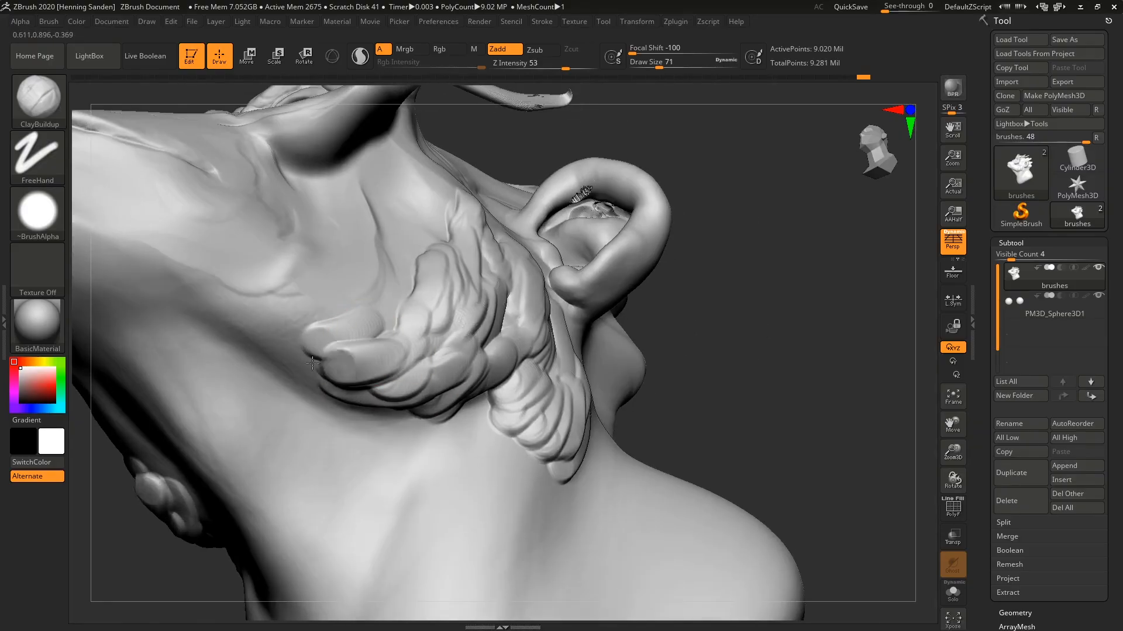
pyautogui.moveTo(312, 363)
pyautogui.mouseDown()
pyautogui.moveTo(258, 306)
pyautogui.moveTo(225, 282)
pyautogui.moveTo(217, 293)
pyautogui.mouseUp()
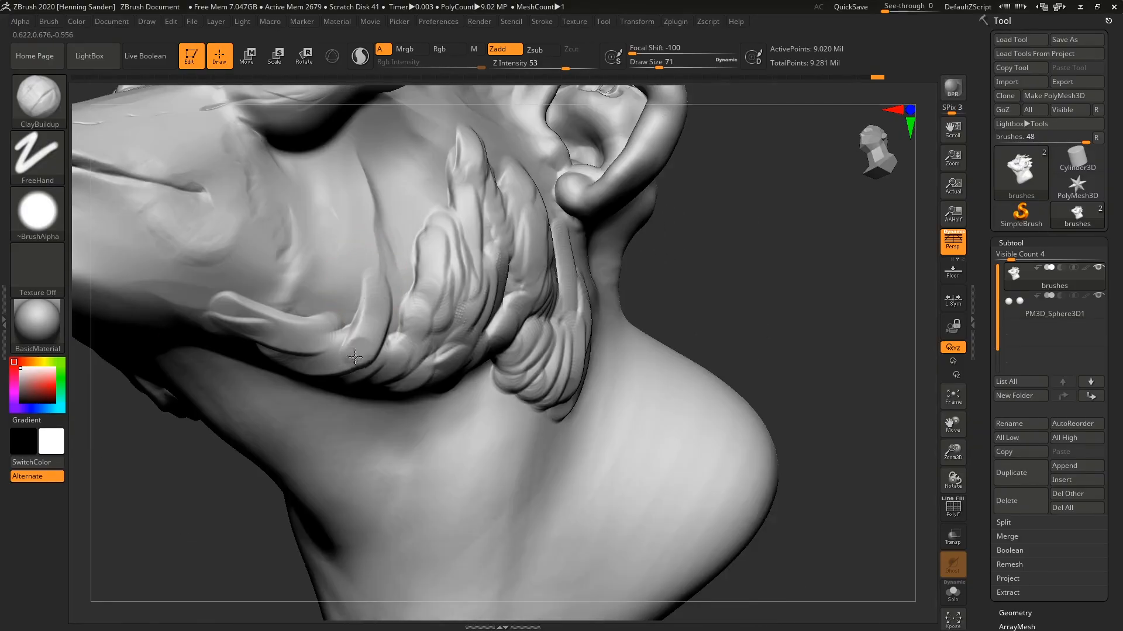
pyautogui.moveTo(355, 357)
pyautogui.mouseDown()
pyautogui.moveTo(327, 316)
pyautogui.moveTo(301, 327)
pyautogui.mouseUp()
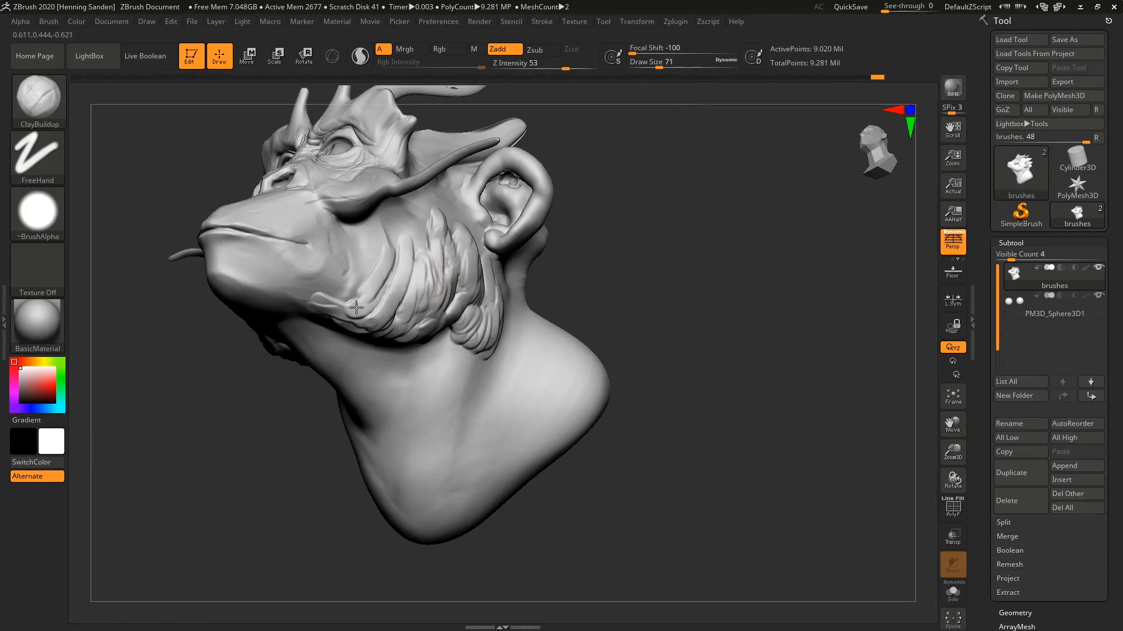
pyautogui.moveTo(356, 307)
pyautogui.mouseDown()
pyautogui.moveTo(373, 261)
pyautogui.moveTo(328, 300)
pyautogui.moveTo(319, 284)
pyautogui.moveTo(348, 290)
pyautogui.mouseUp()
pyautogui.moveTo(348, 291); pyautogui.dragTo(353, 283, button='right')
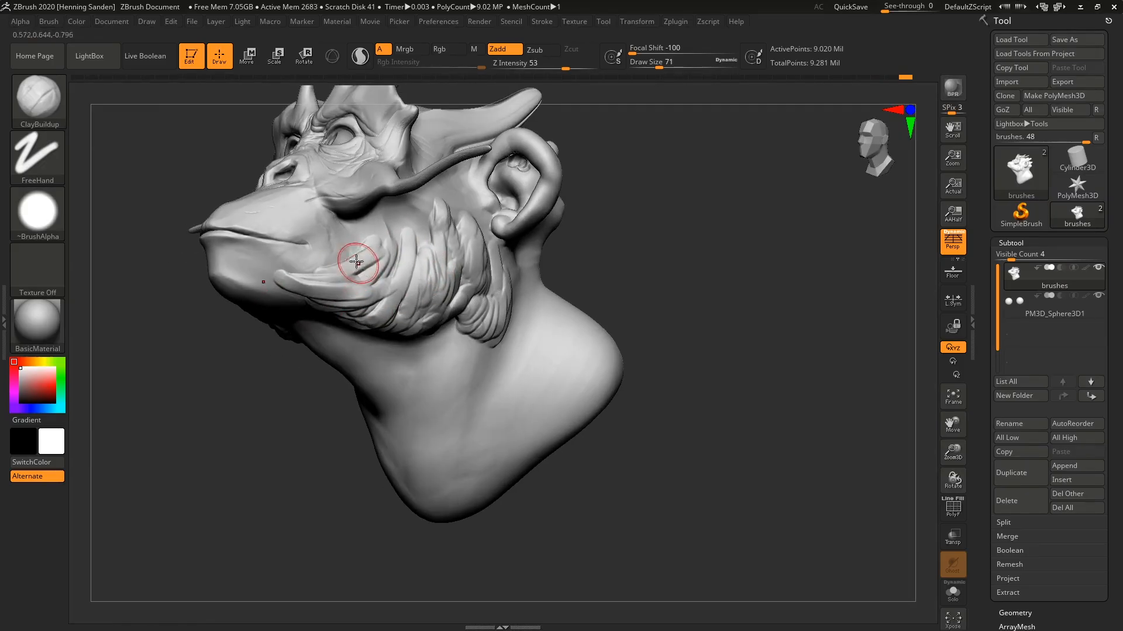
# Add curved beard strokes on the lower cheek, reaching from below the cheekbone to the mouth corner.
pyautogui.moveTo(358, 260)
pyautogui.mouseDown()
pyautogui.moveTo(299, 283)
pyautogui.moveTo(280, 267)
pyautogui.mouseUp()
pyautogui.moveTo(331, 247); pyautogui.dragTo(366, 272, button='right')
pyautogui.moveTo(367, 272); pyautogui.dragTo(355, 282)
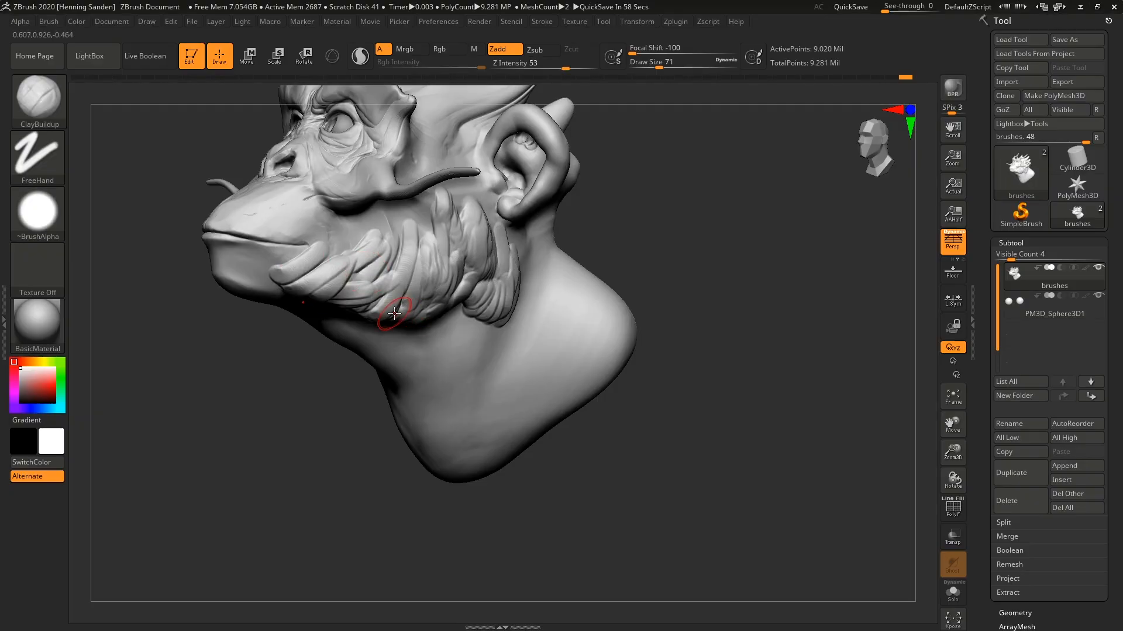
pyautogui.moveTo(402, 305); pyautogui.dragTo(395, 307)
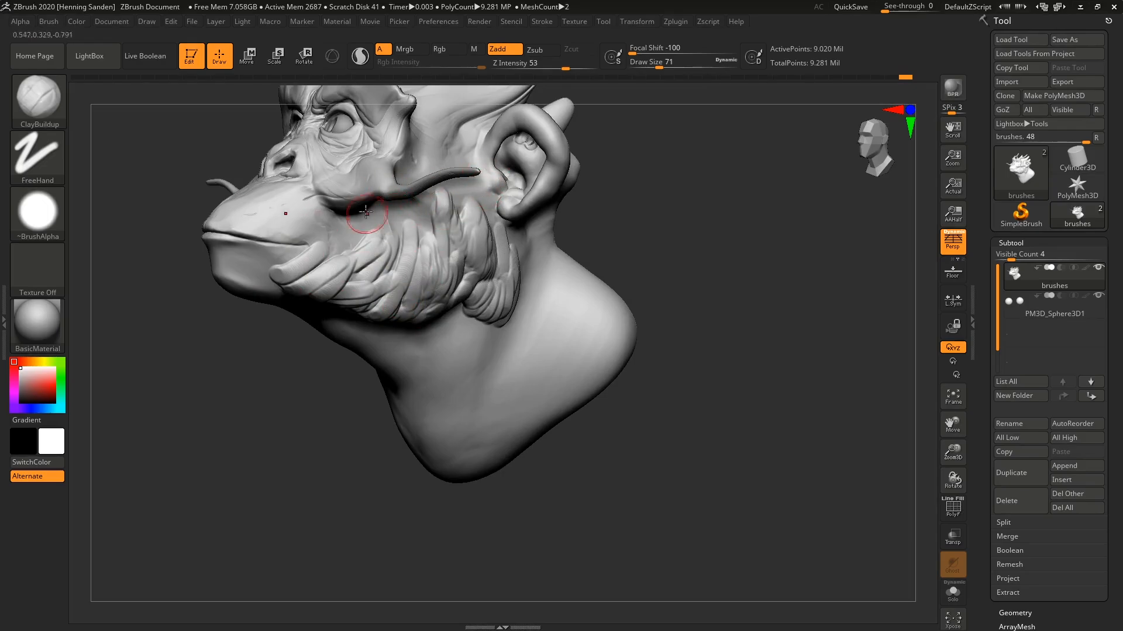
pyautogui.keyDown('ctrl'); pyautogui.moveTo(358, 233); pyautogui.dragTo(341, 265, button='right'); pyautogui.keyUp('ctrl')
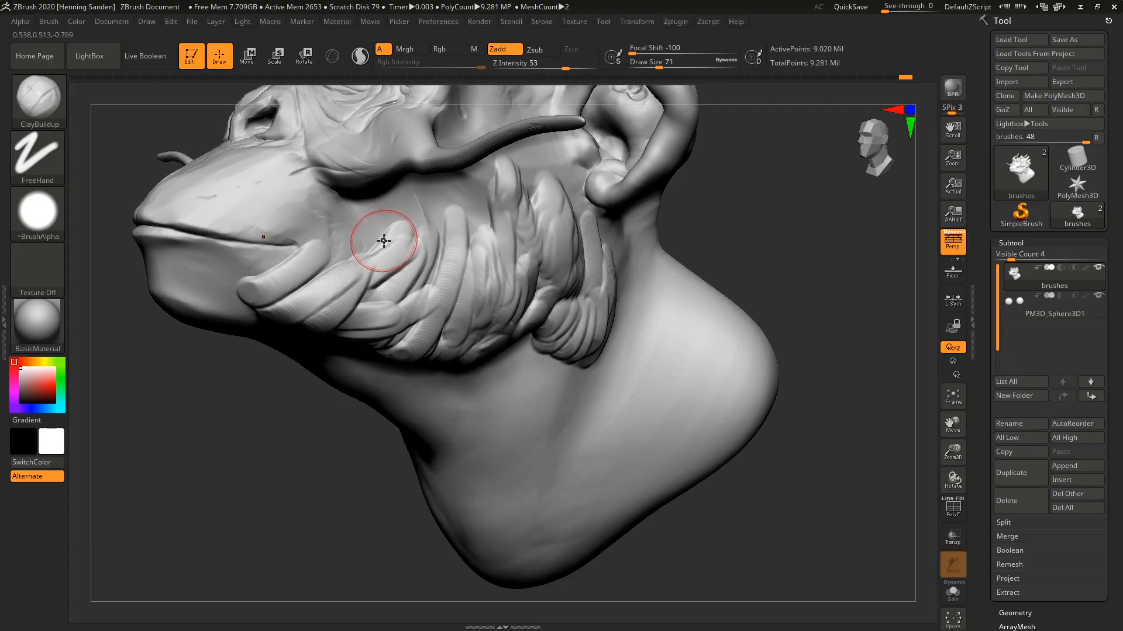
# Layer finer strokes over the front of the beard between the mouth corner and the cheekbone.
pyautogui.moveTo(377, 262)
pyautogui.mouseDown()
pyautogui.moveTo(355, 247)
pyautogui.moveTo(328, 269)
pyautogui.moveTo(326, 243)
pyautogui.moveTo(359, 253)
pyautogui.moveTo(374, 234)
pyautogui.moveTo(346, 223)
pyautogui.moveTo(293, 229)
pyautogui.moveTo(300, 238)
pyautogui.mouseUp()
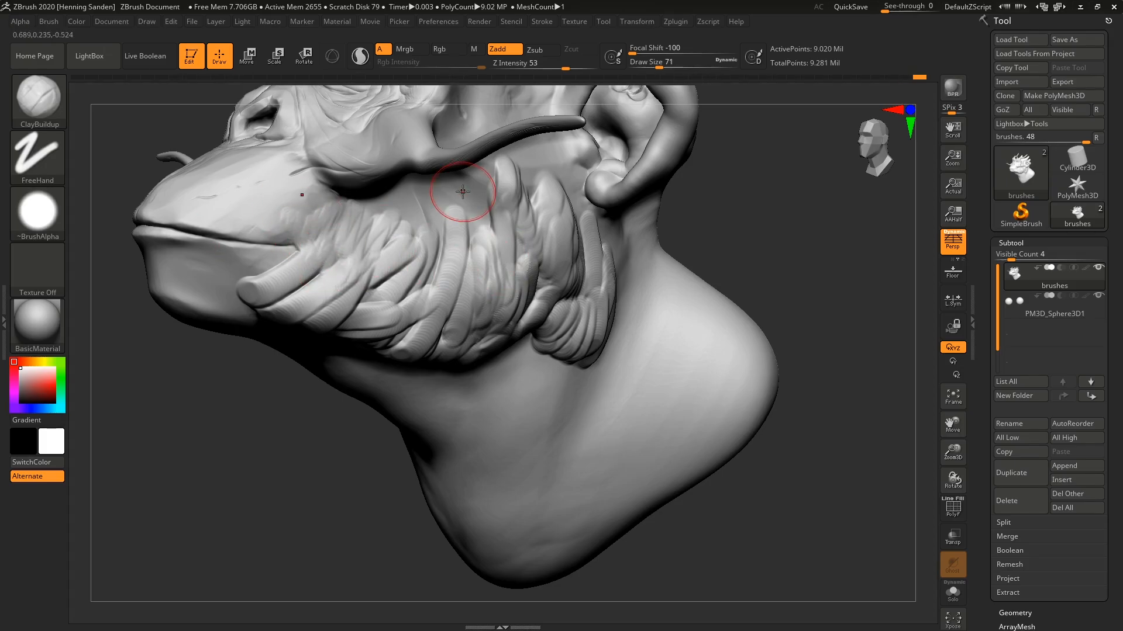
pyautogui.moveTo(386, 207); pyautogui.dragTo(363, 211, button='right')
pyautogui.moveTo(362, 212); pyautogui.dragTo(351, 198)
pyautogui.moveTo(352, 198)
pyautogui.mouseDown(button='right')
pyautogui.moveTo(367, 188)
pyautogui.moveTo(370, 199)
pyautogui.mouseUp(button='right')
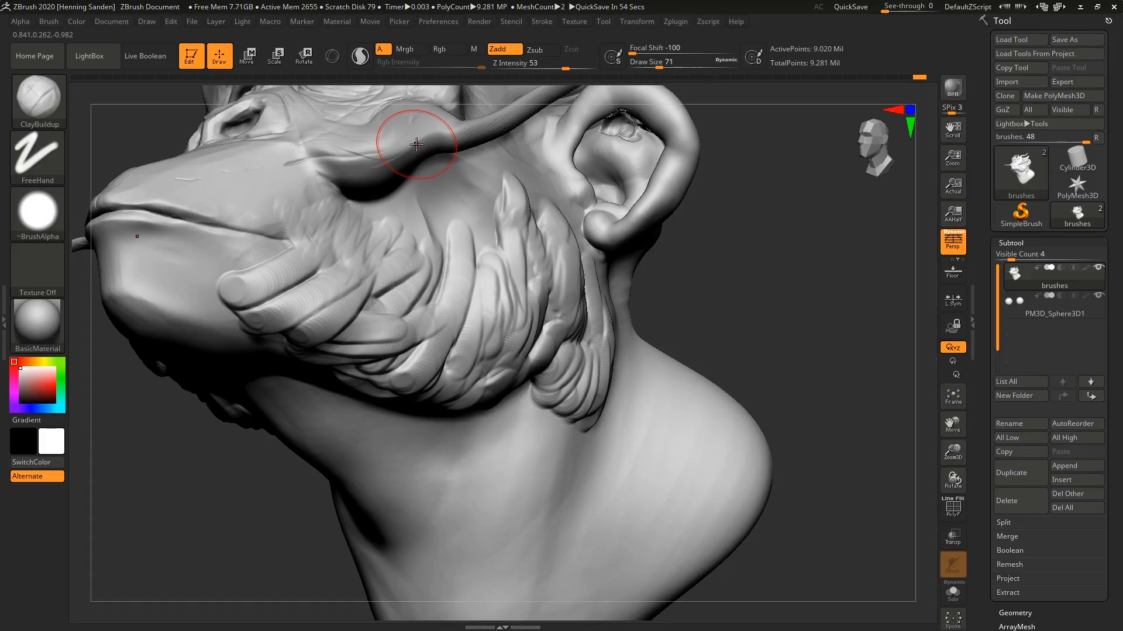
# Set the draw size to 112 and work over the beard strokes in the middle of the cheek.
pyautogui.press('b')
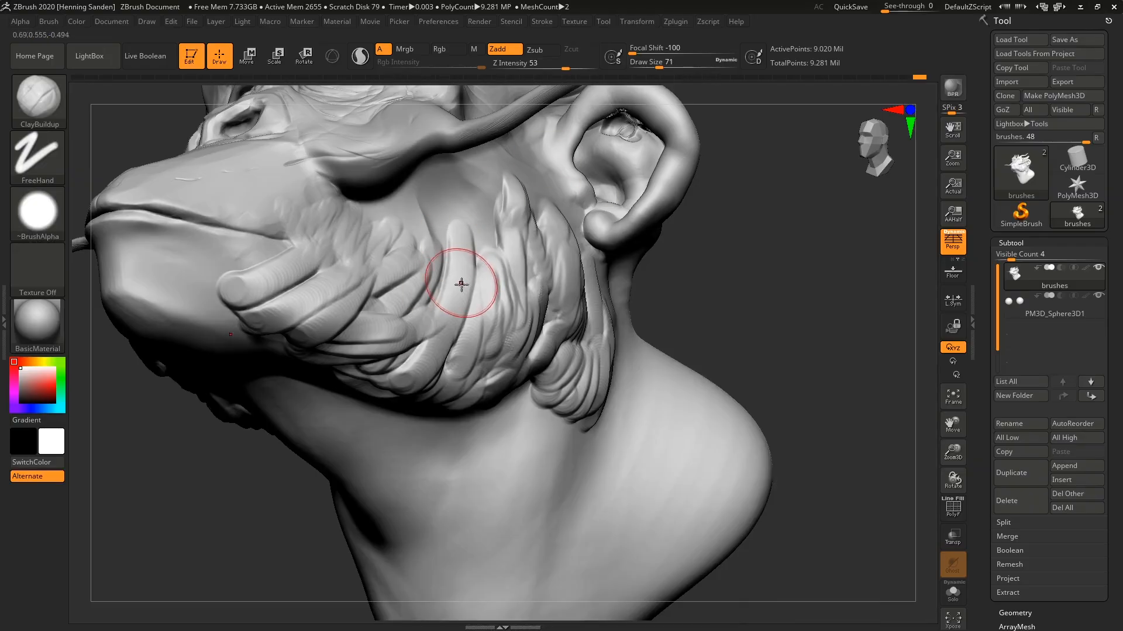
pyautogui.press('s')
pyautogui.moveTo(439, 303); pyautogui.dragTo(446, 303)
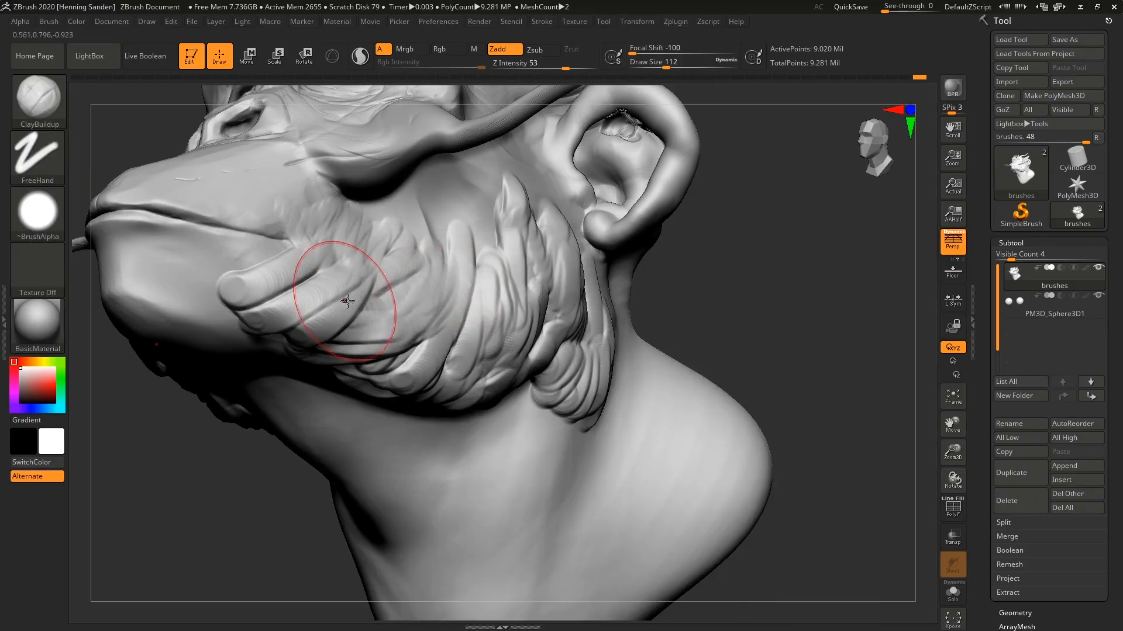